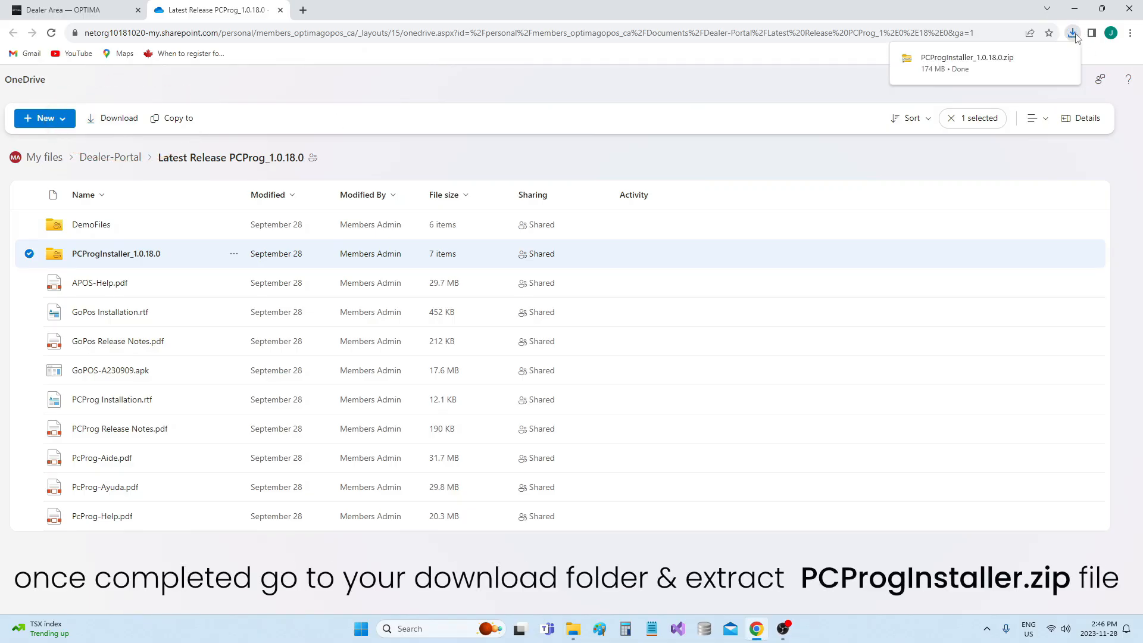
Extract PCProgInstaller_1.0.18.0.zip in the Downloads folder to its default destination.
click(568, 637)
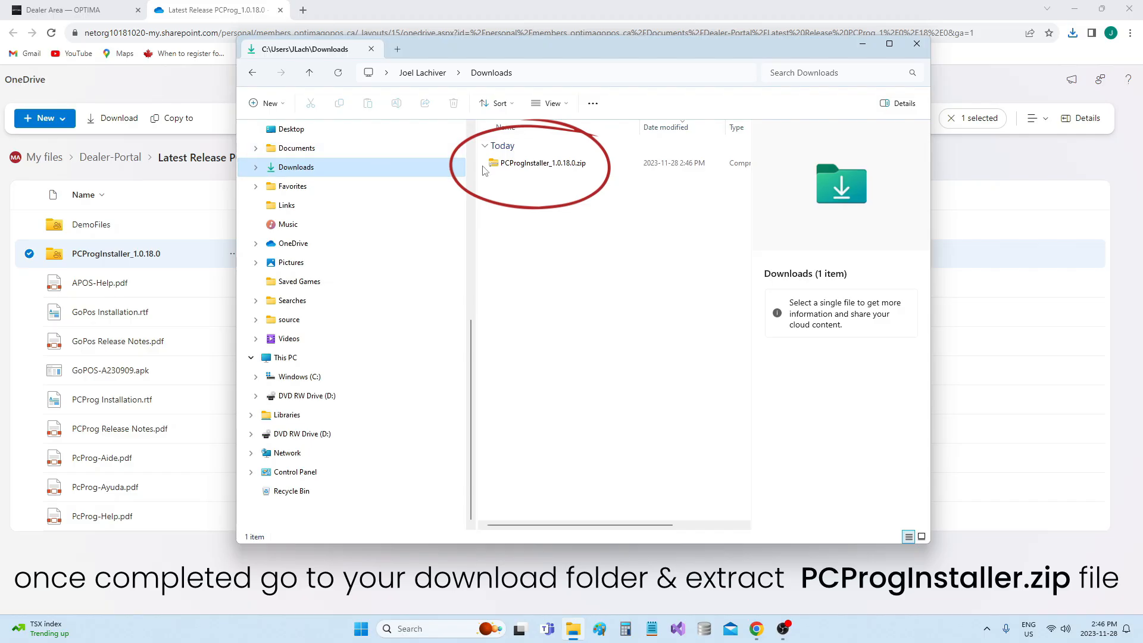
right_click(516, 170)
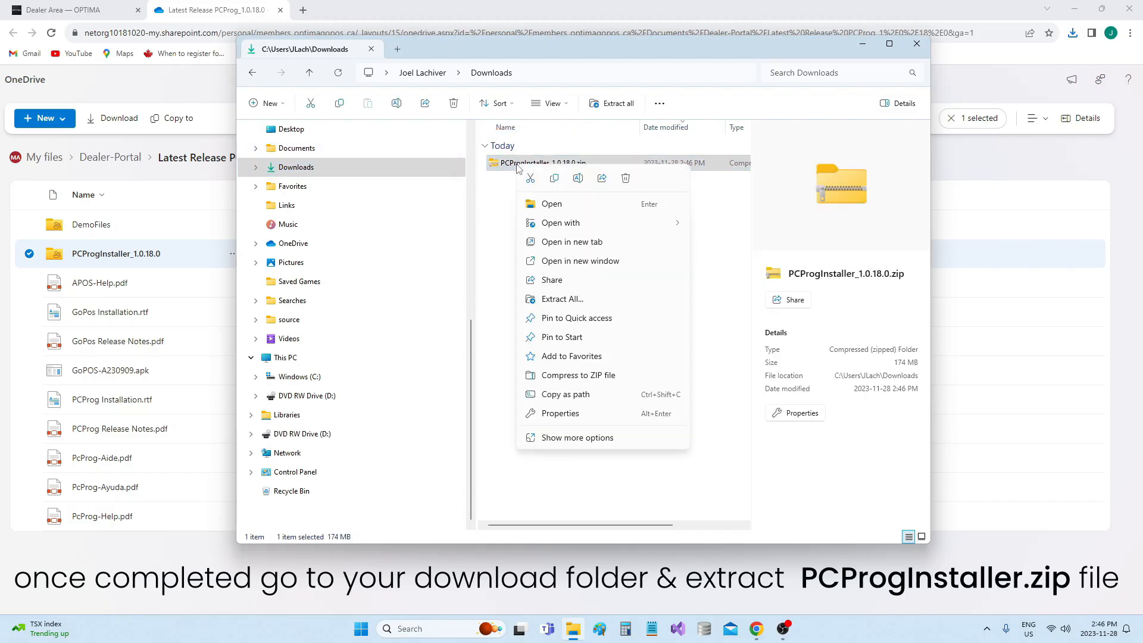
click(557, 301)
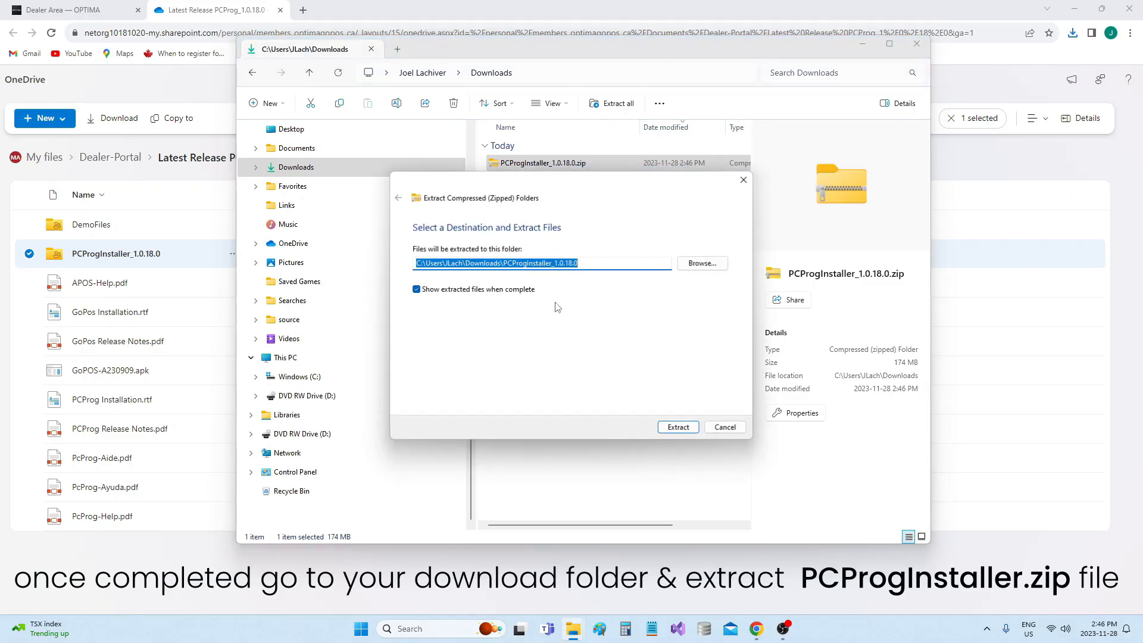
click(679, 430)
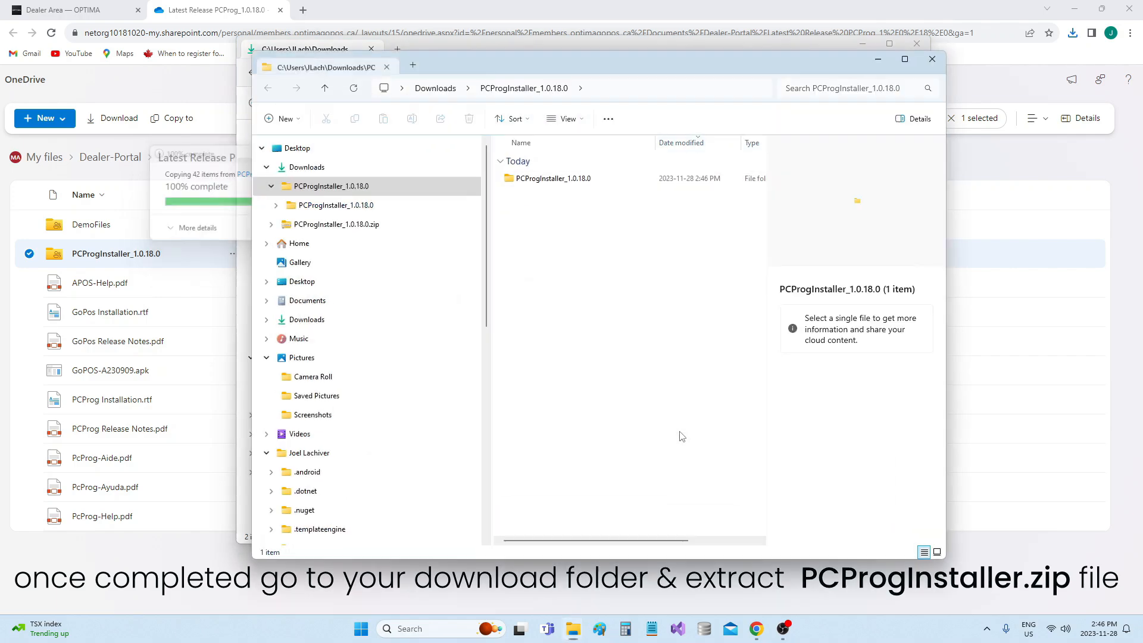
Install PCProg from PCProgInstaller_1.0.18.0_AnyCPU.msixbundle in the extracted inner folder, and close the program after it launches.
click(337, 205)
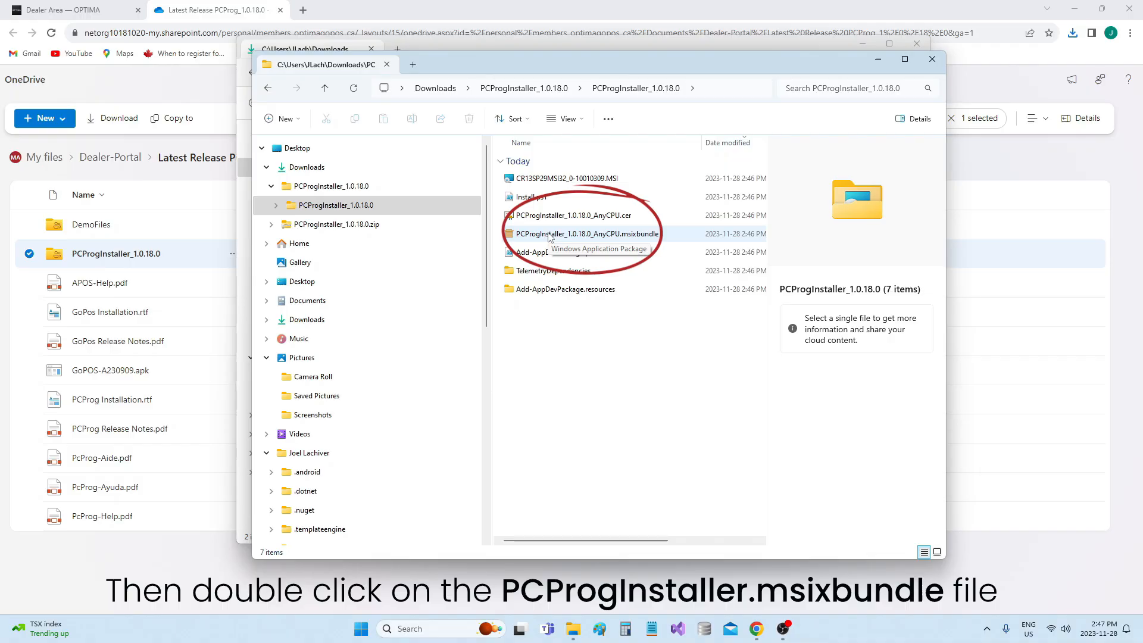
double_click(549, 235)
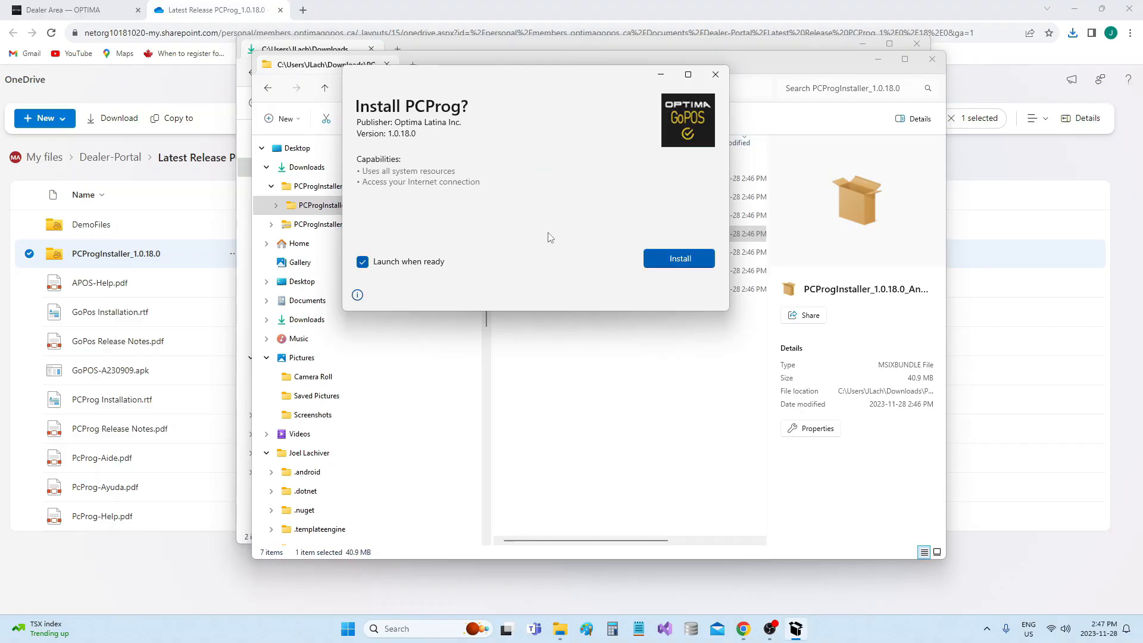
click(664, 266)
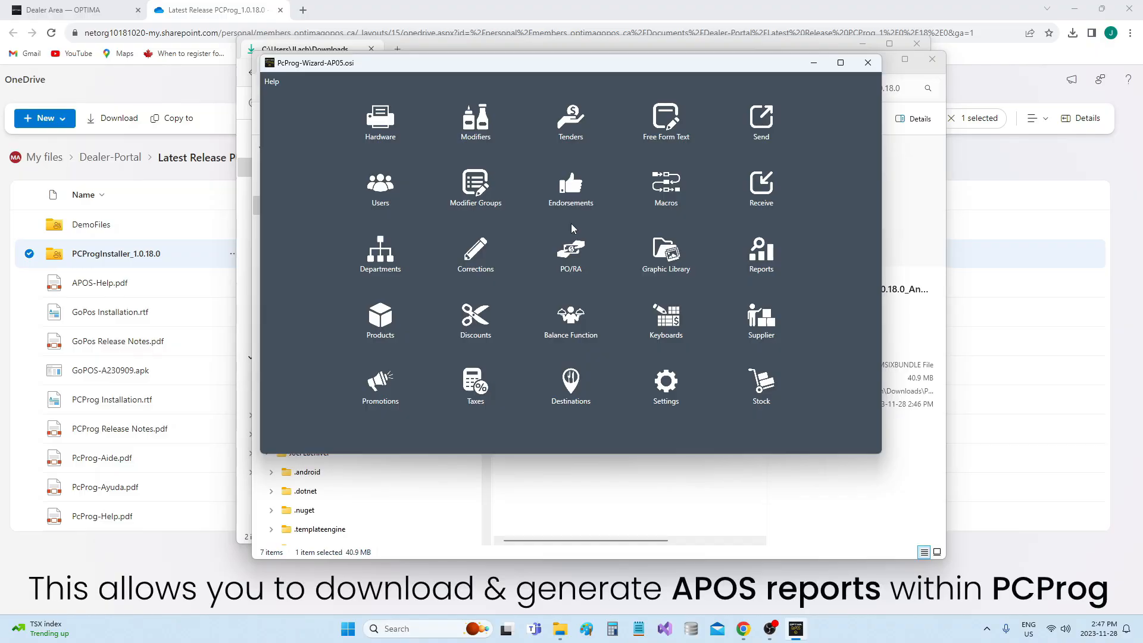
click(758, 269)
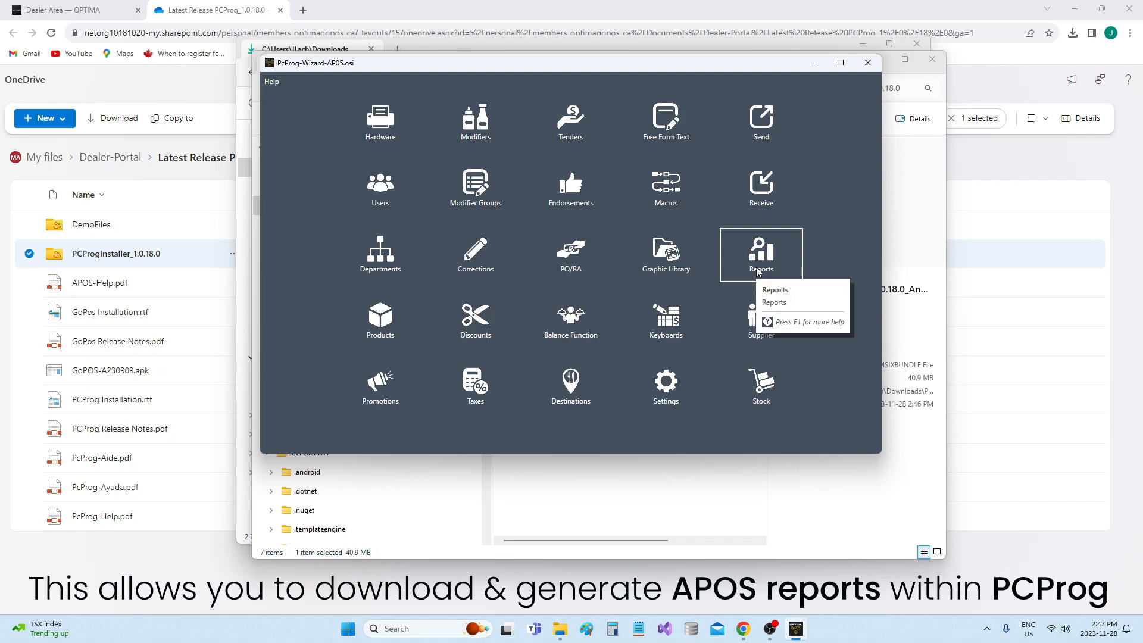
click(875, 62)
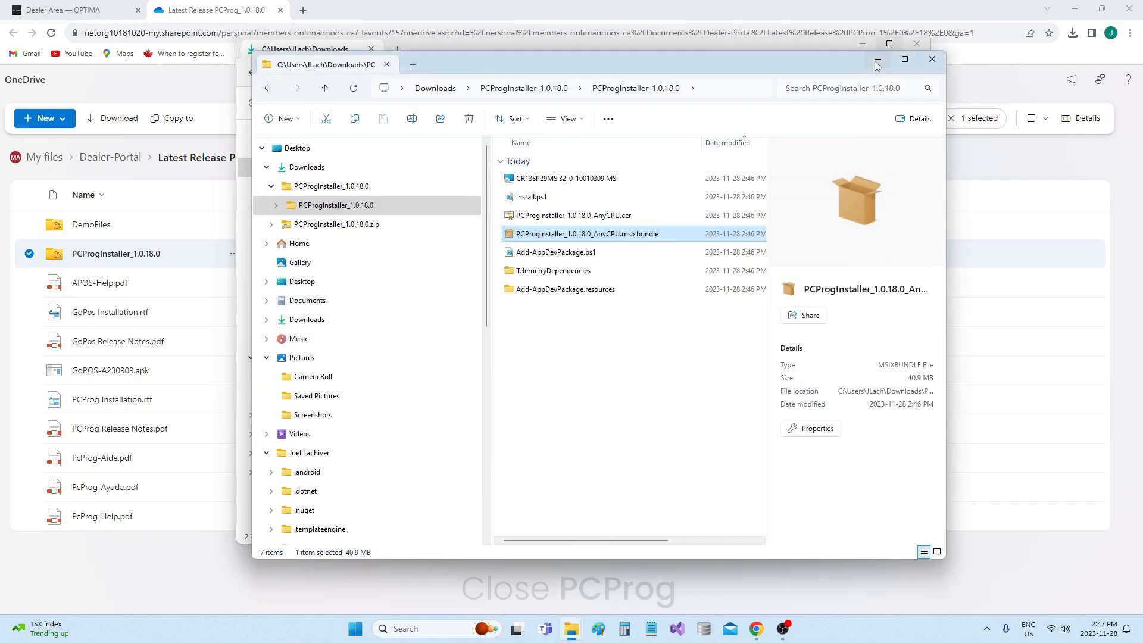
Install the 32-bit SAP Crystal Reports runtime engine from the CR13SP29MSI32 installer package, accepting the license agreement.
double_click(576, 180)
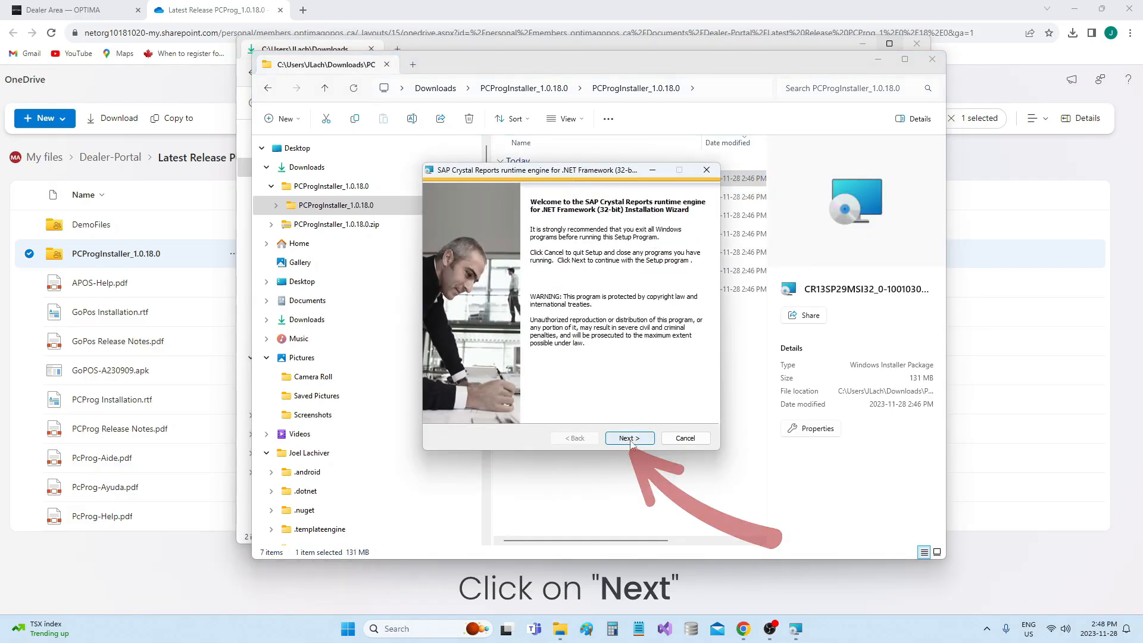
click(630, 439)
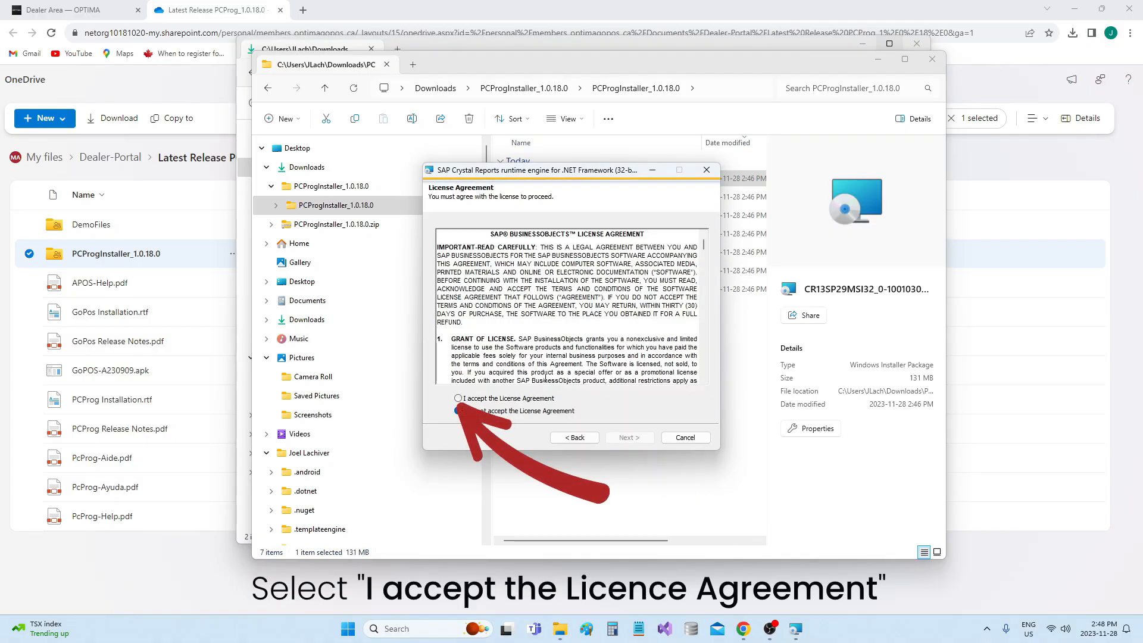
click(510, 399)
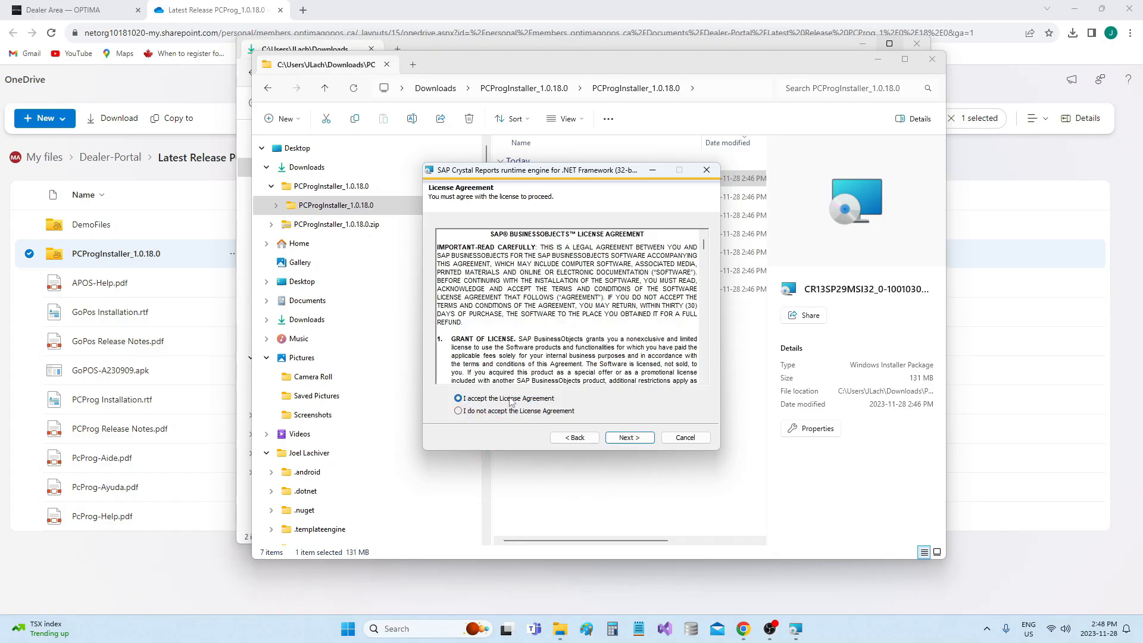
click(638, 445)
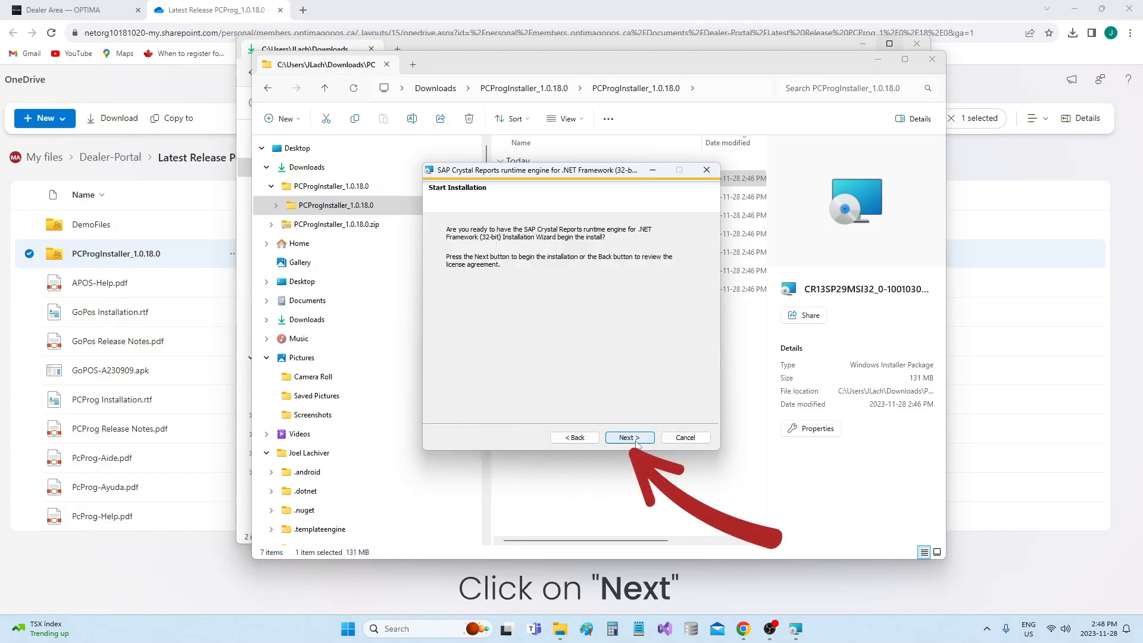
click(635, 443)
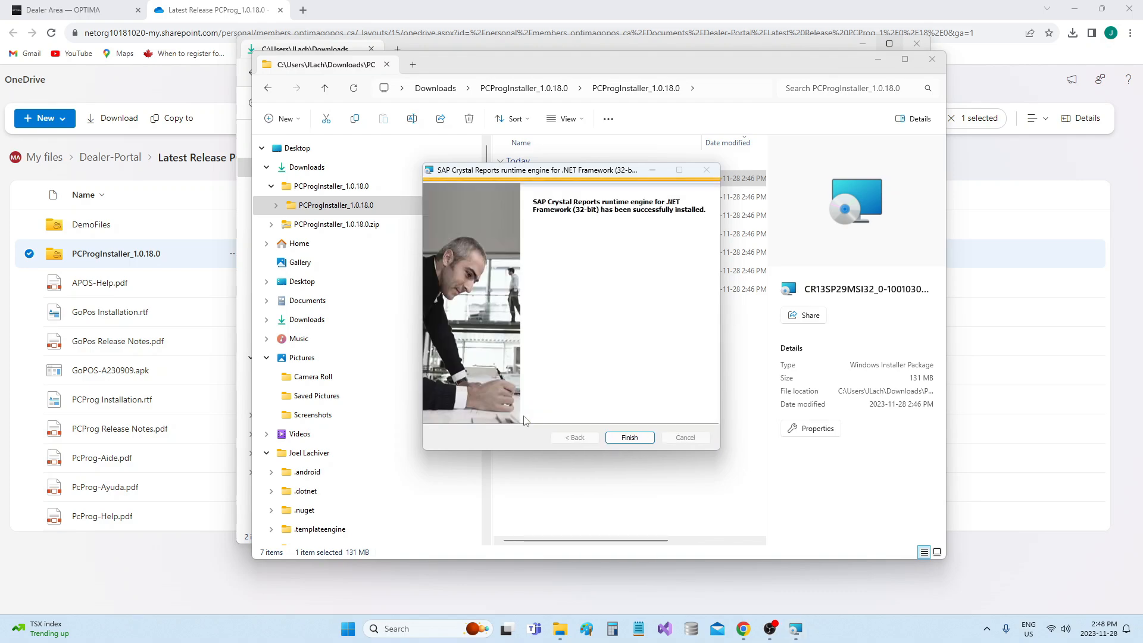
click(628, 438)
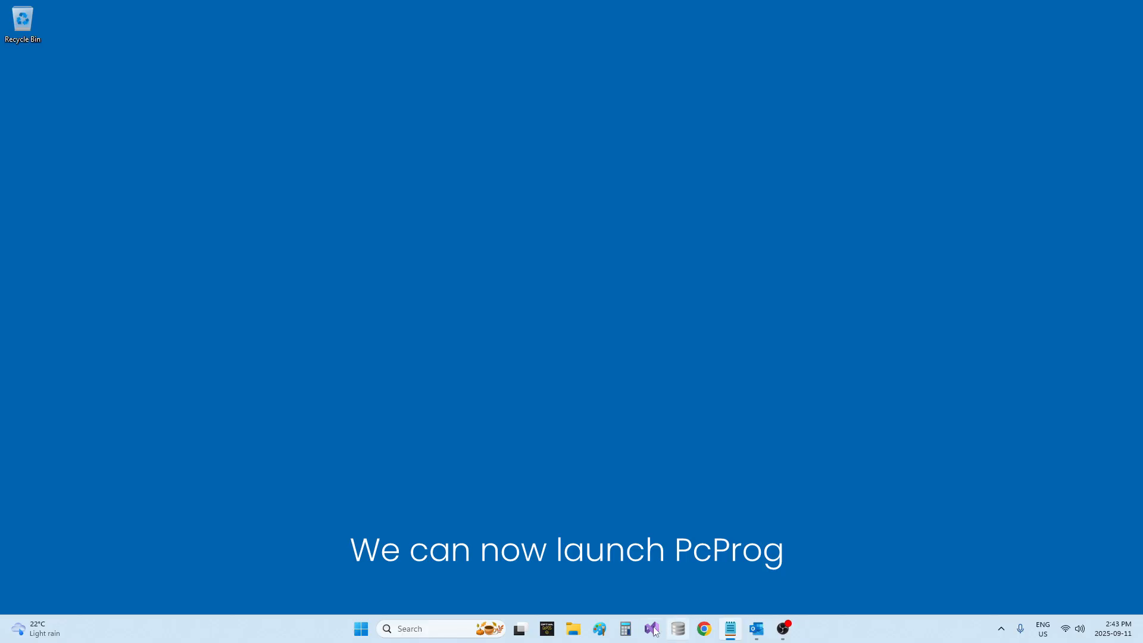
Launch PCProg and create a project file named "New Project" in the AP05 folder.
click(548, 635)
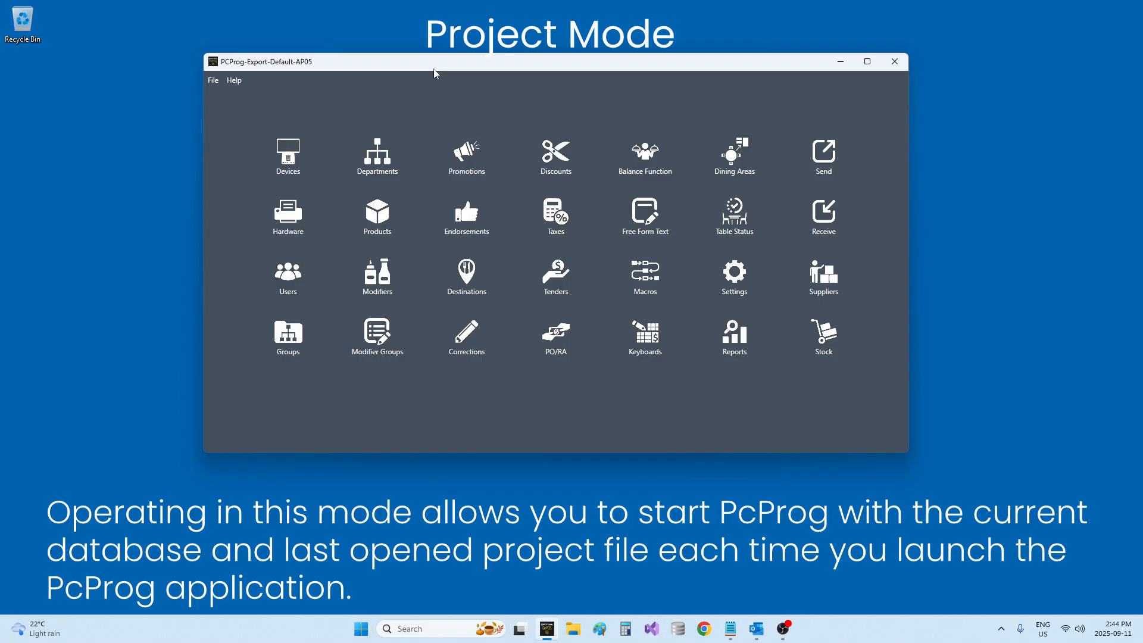
click(213, 80)
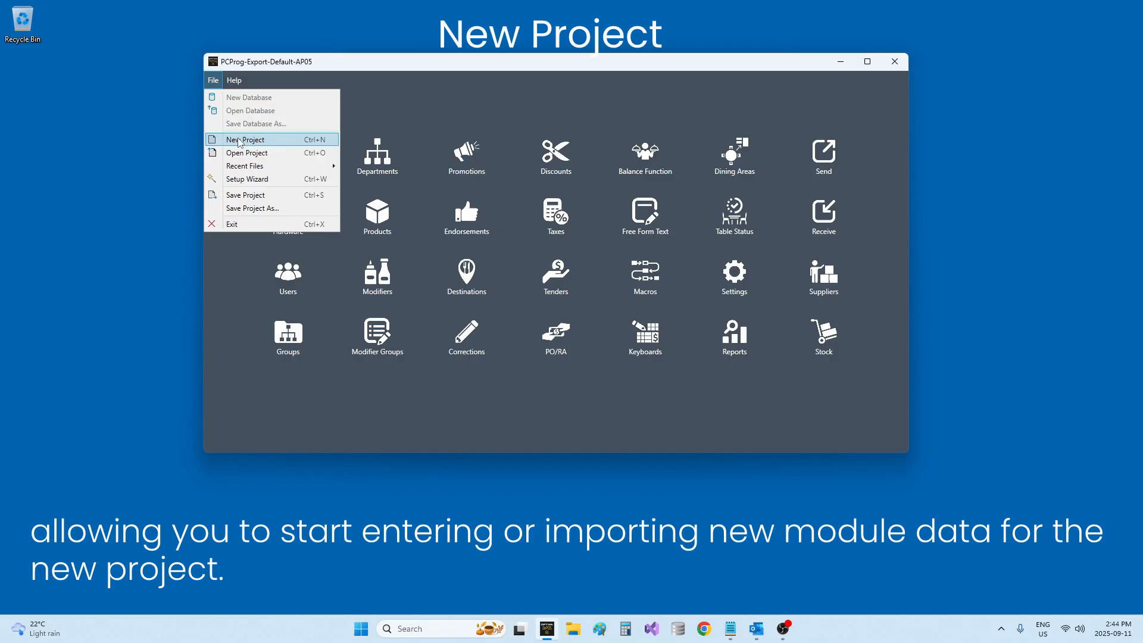
click(239, 141)
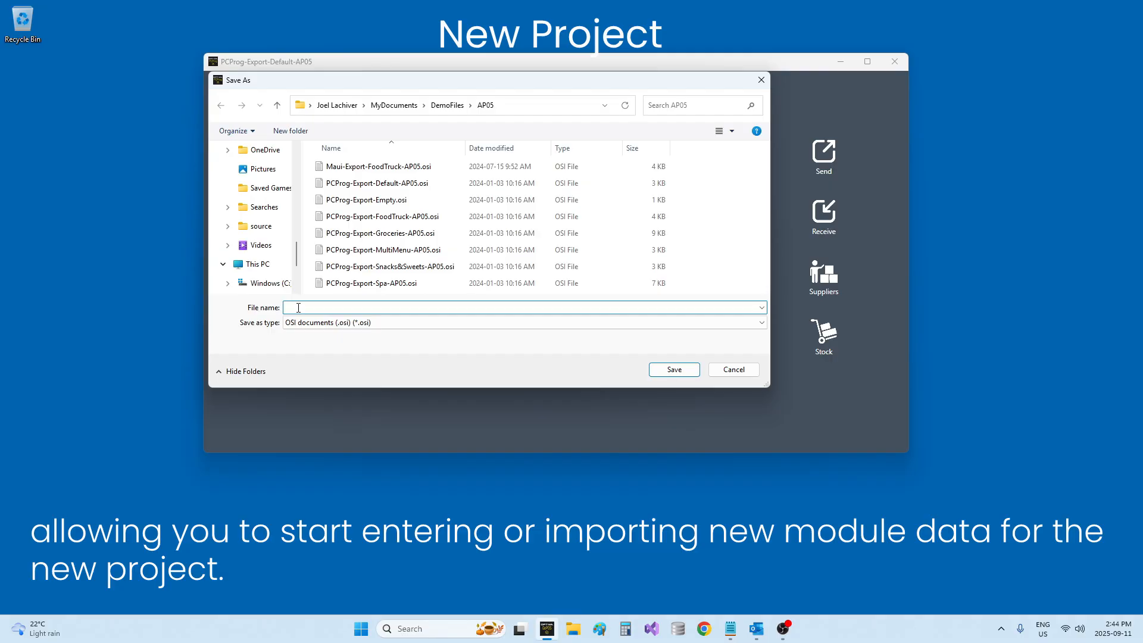
text(New Project)
click(664, 370)
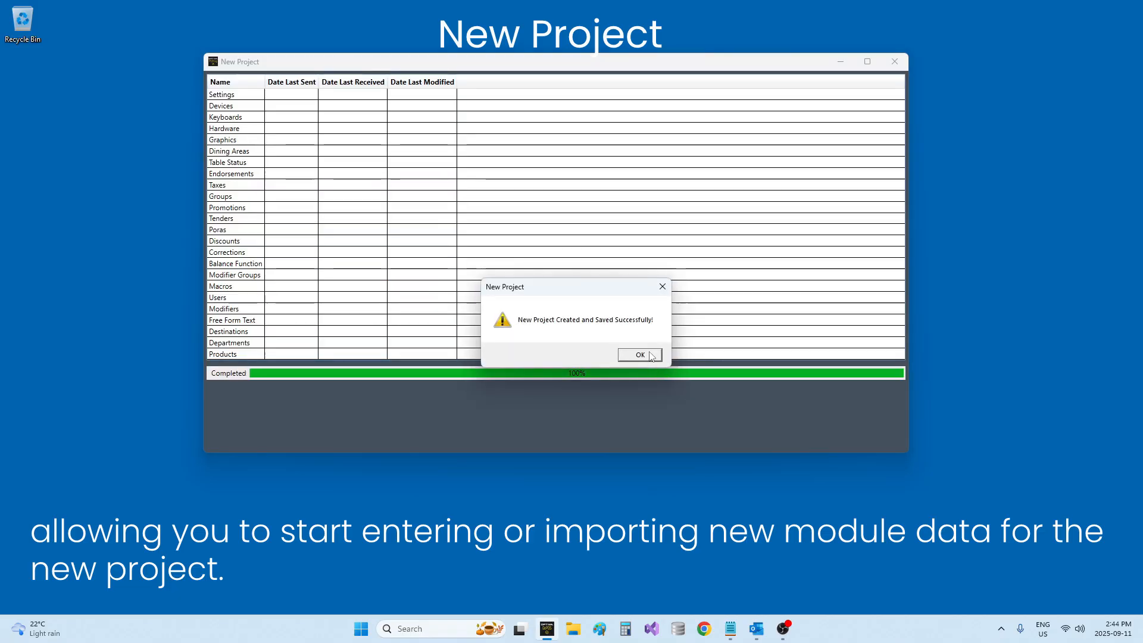
click(640, 355)
Open the project PCProg-Export-Default-AP05.osi and check its user records in Users Maintenance.
click(213, 79)
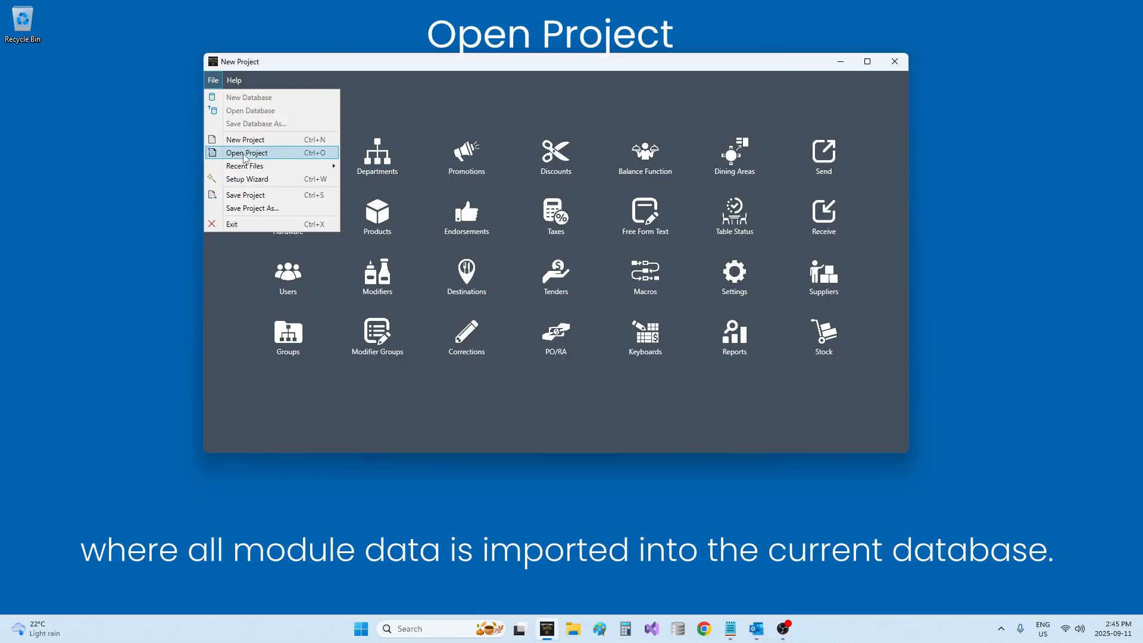
click(244, 155)
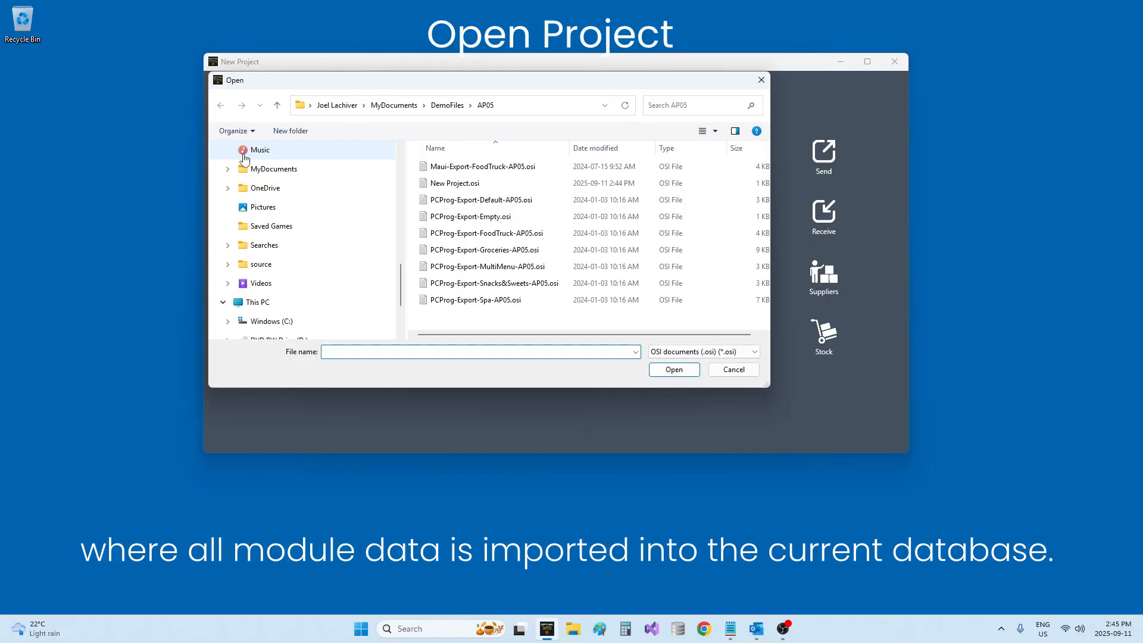
click(535, 201)
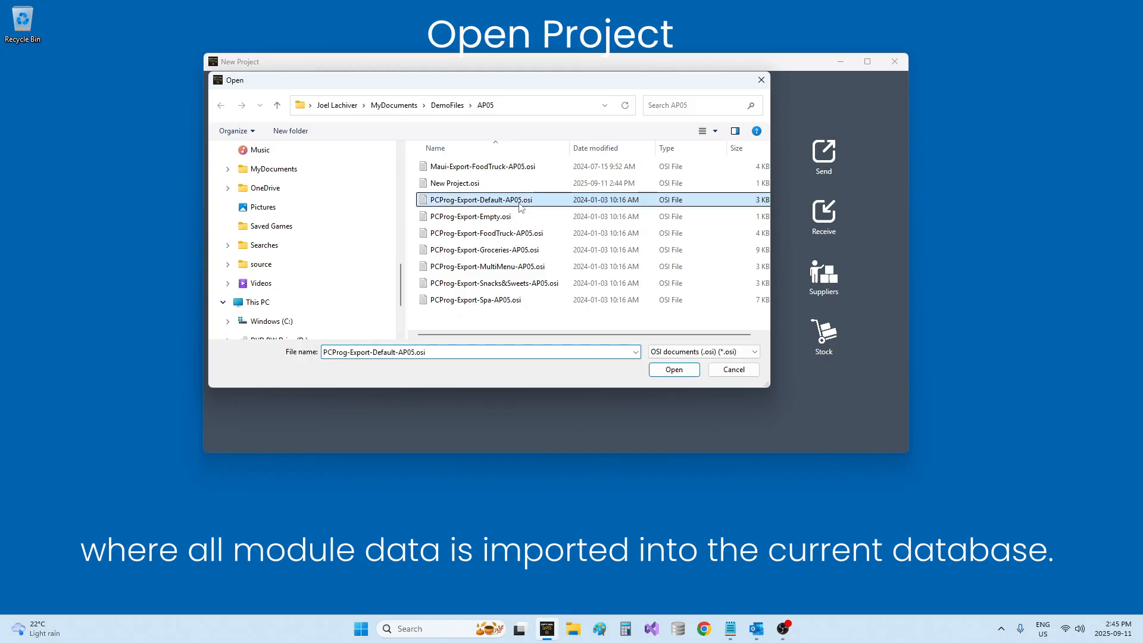
click(674, 369)
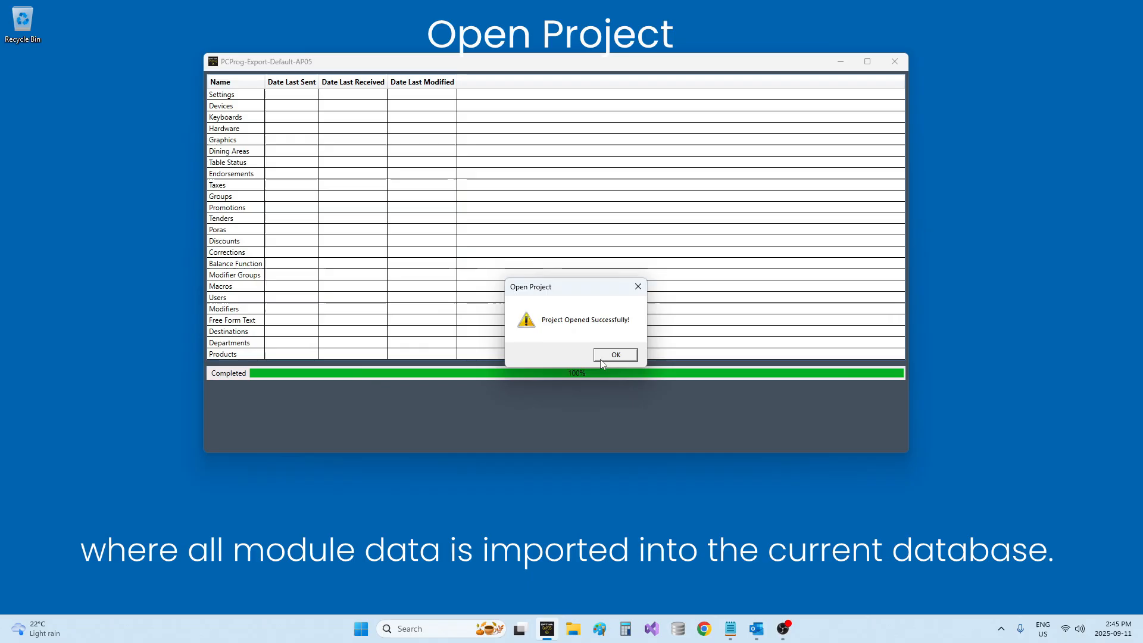
click(601, 355)
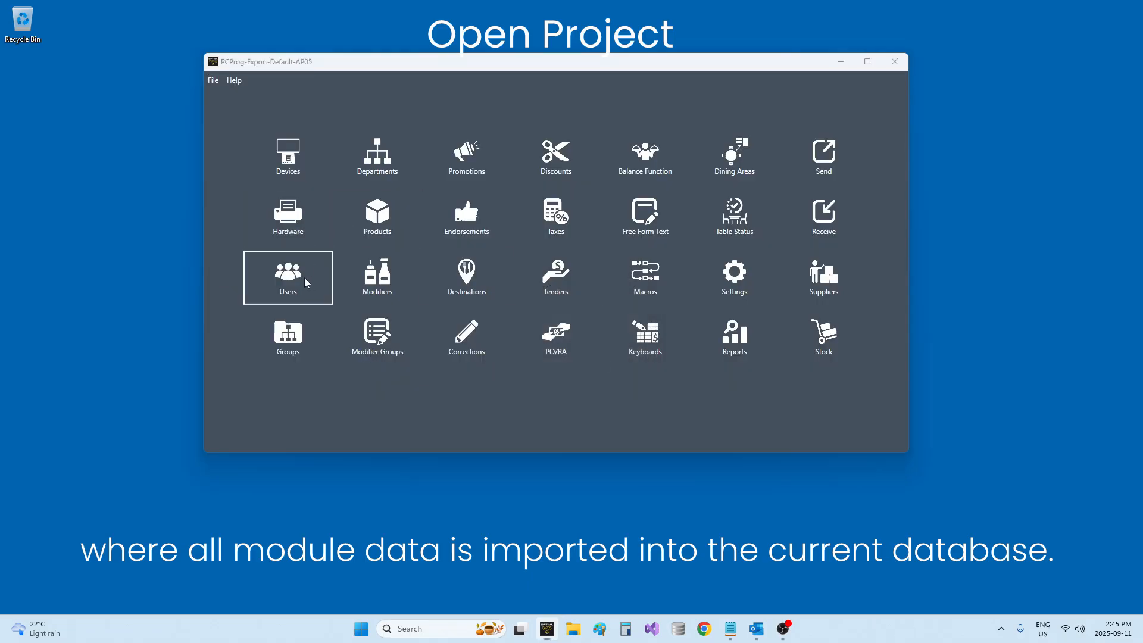
click(305, 278)
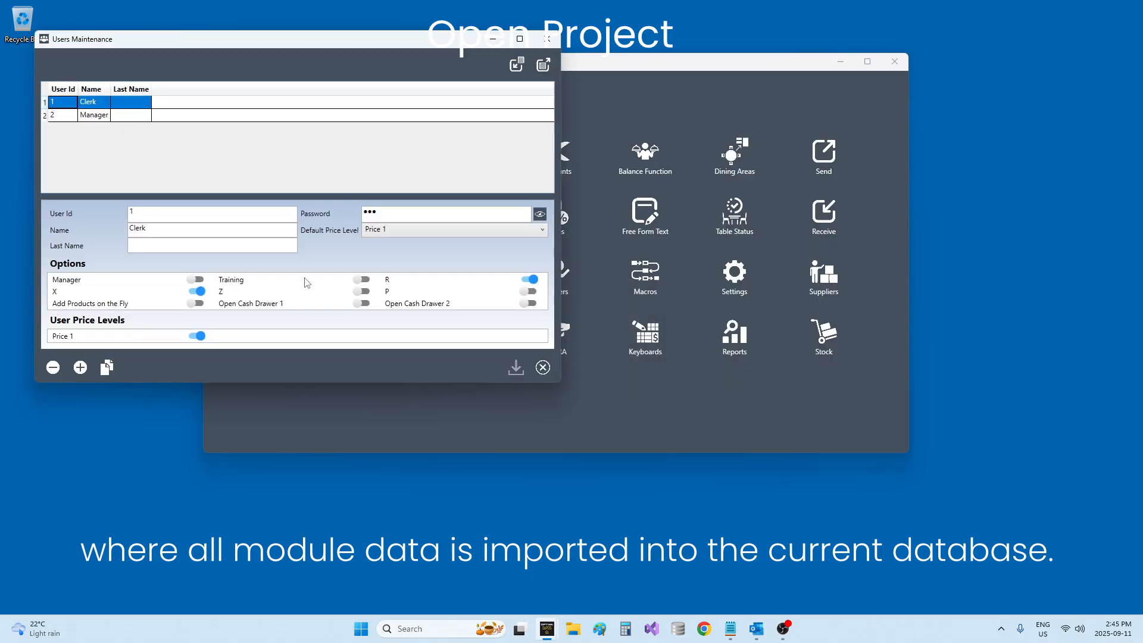
click(547, 39)
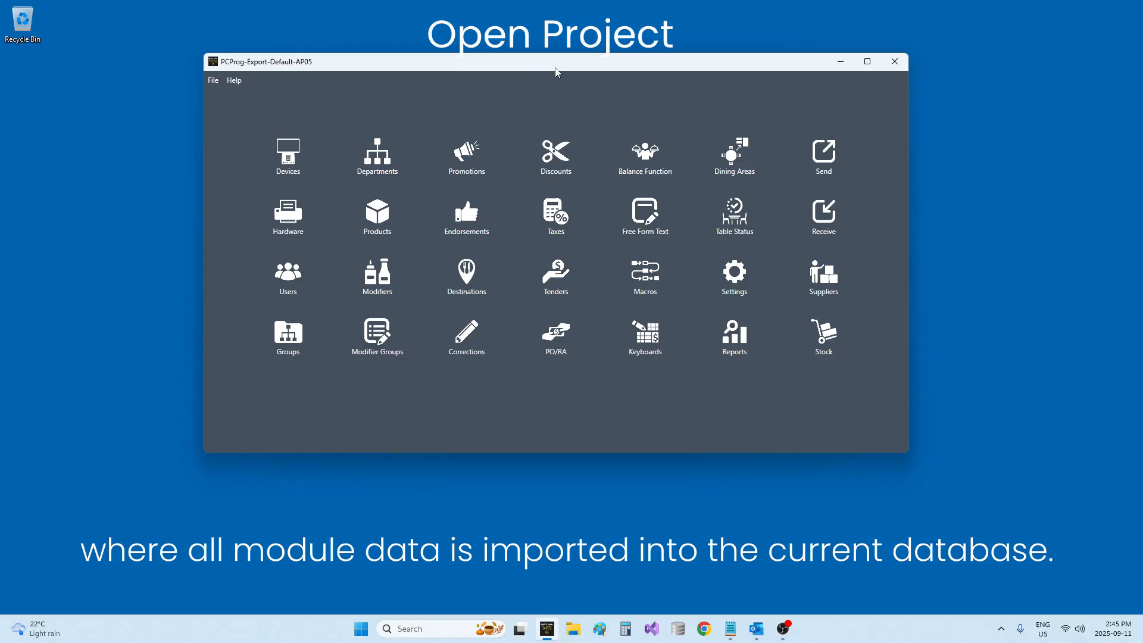
Save the current project to its existing project file.
click(213, 80)
mouse_move(240, 170)
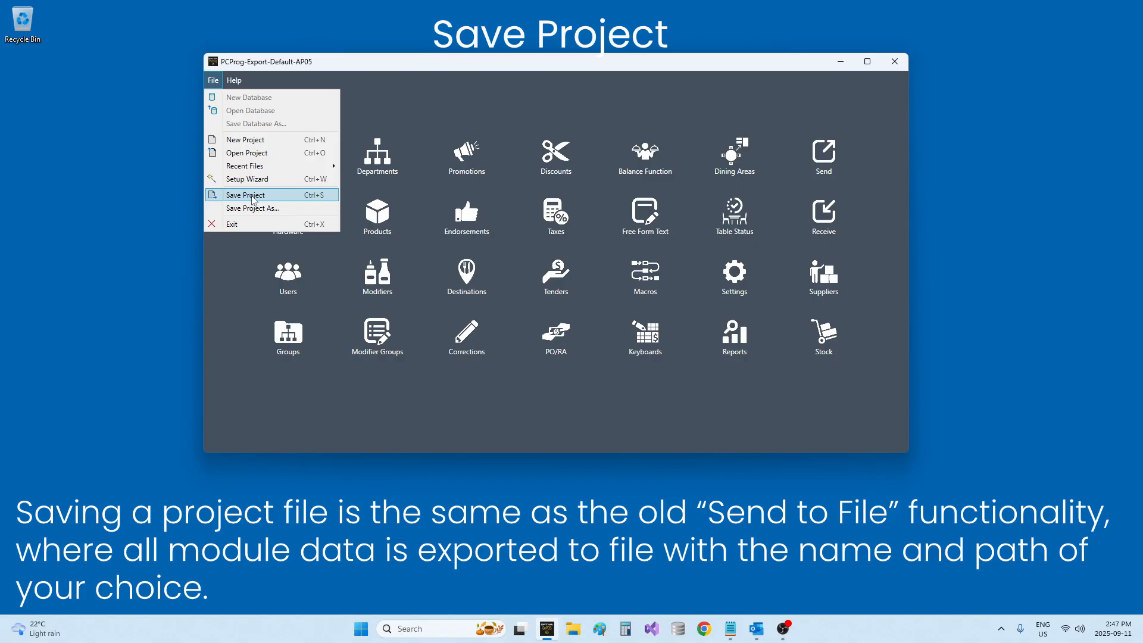
click(252, 200)
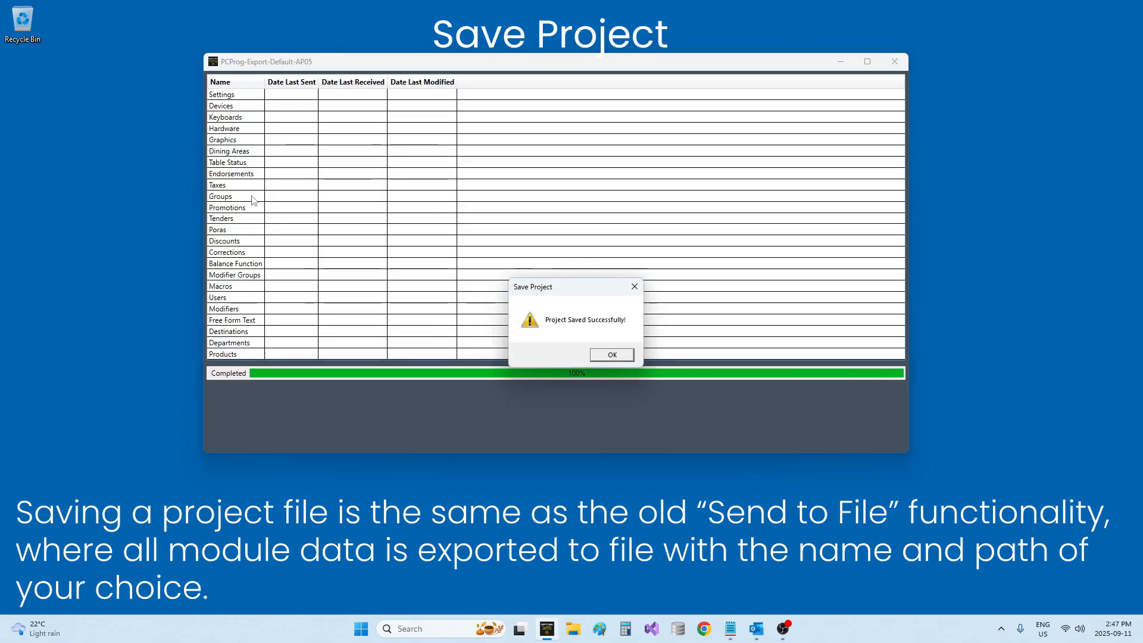
click(613, 355)
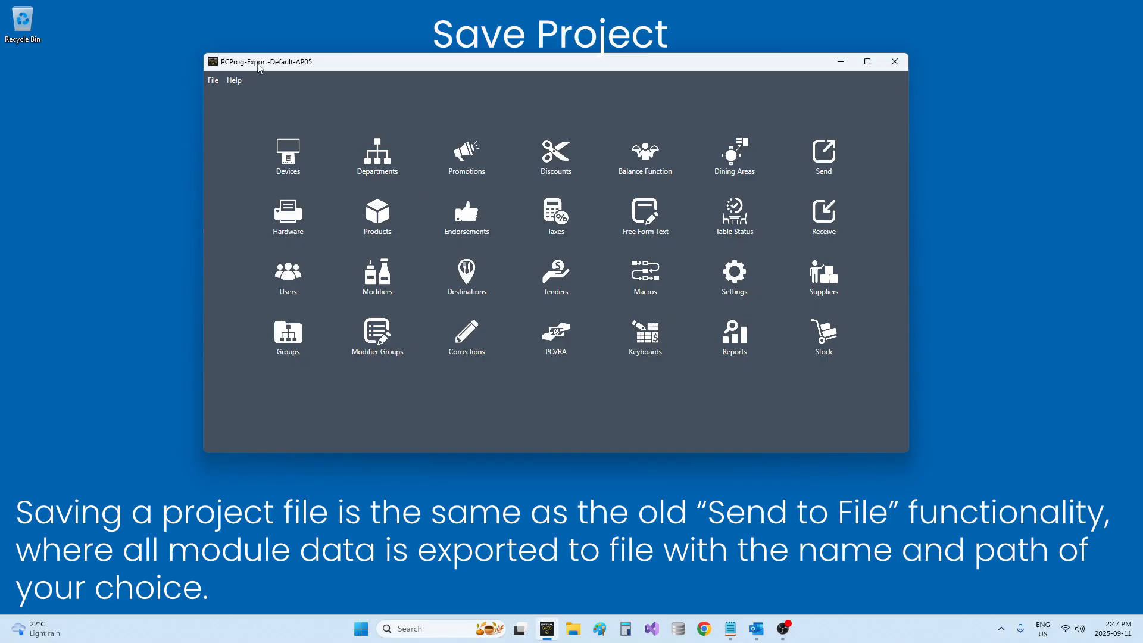
click(217, 83)
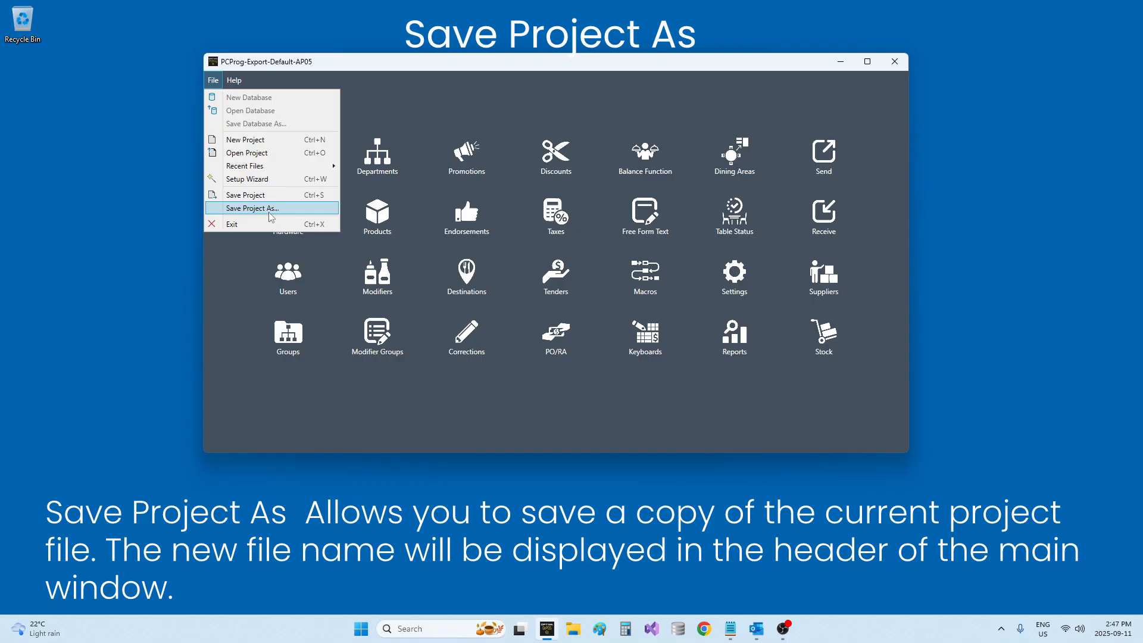
mouse_move(235, 80)
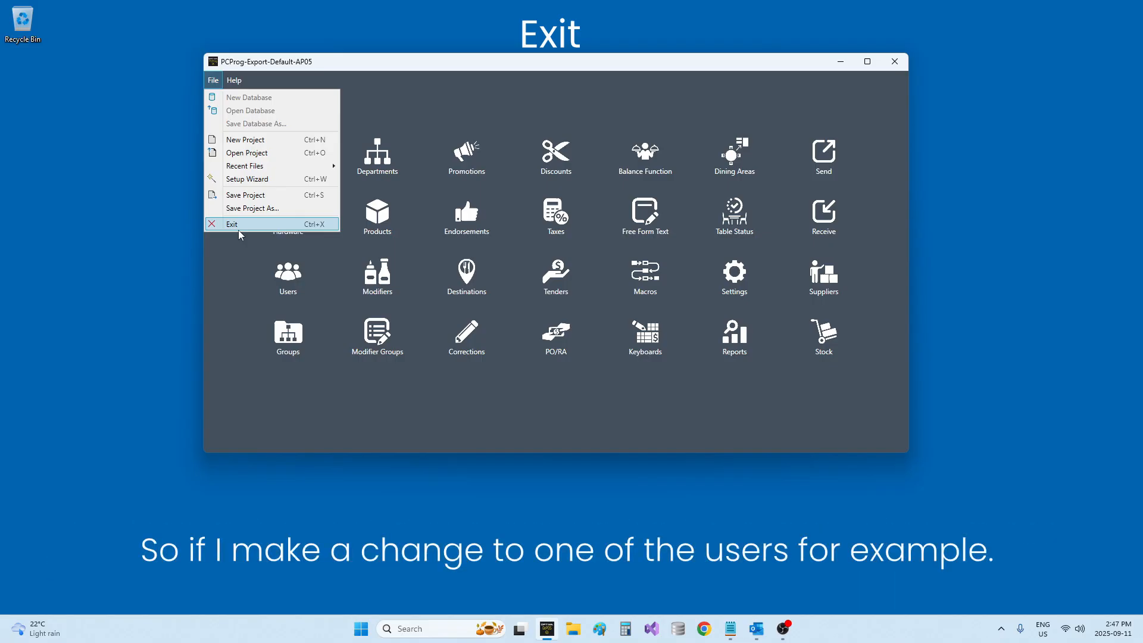
click(362, 51)
Rename user 1 to "Clerk 1" in Users Maintenance and save the change on closing.
click(288, 273)
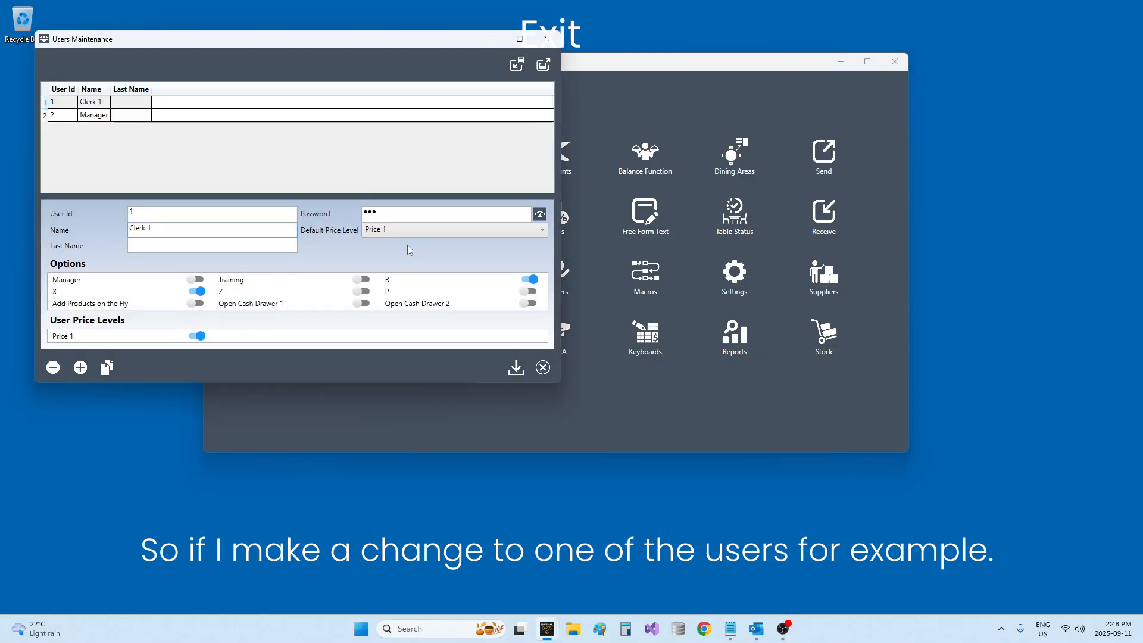
click(543, 368)
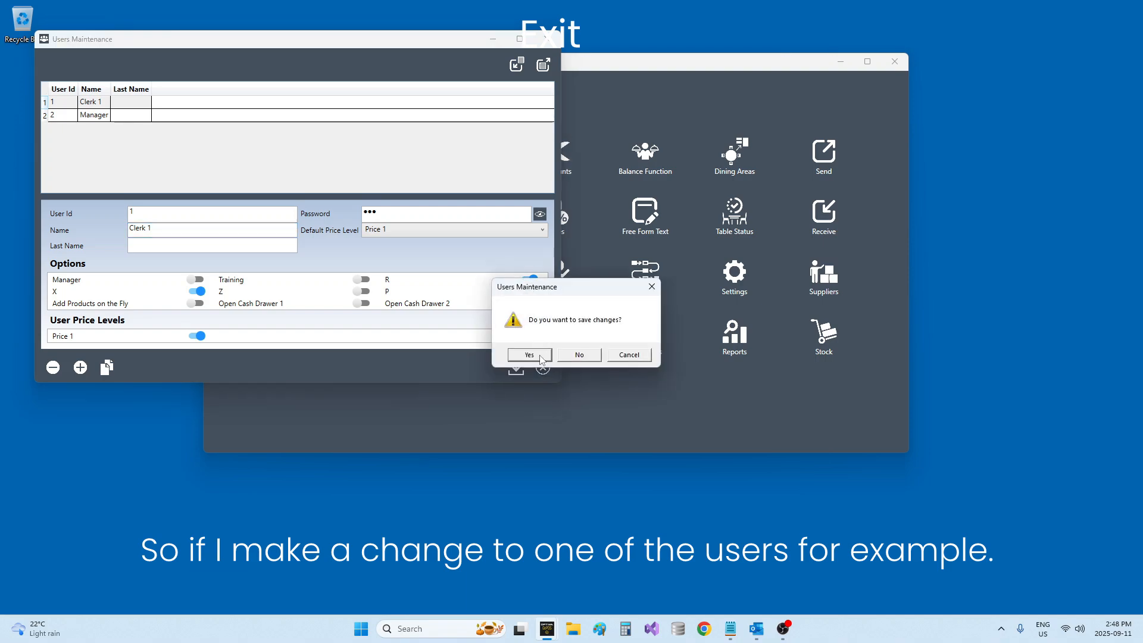
click(541, 357)
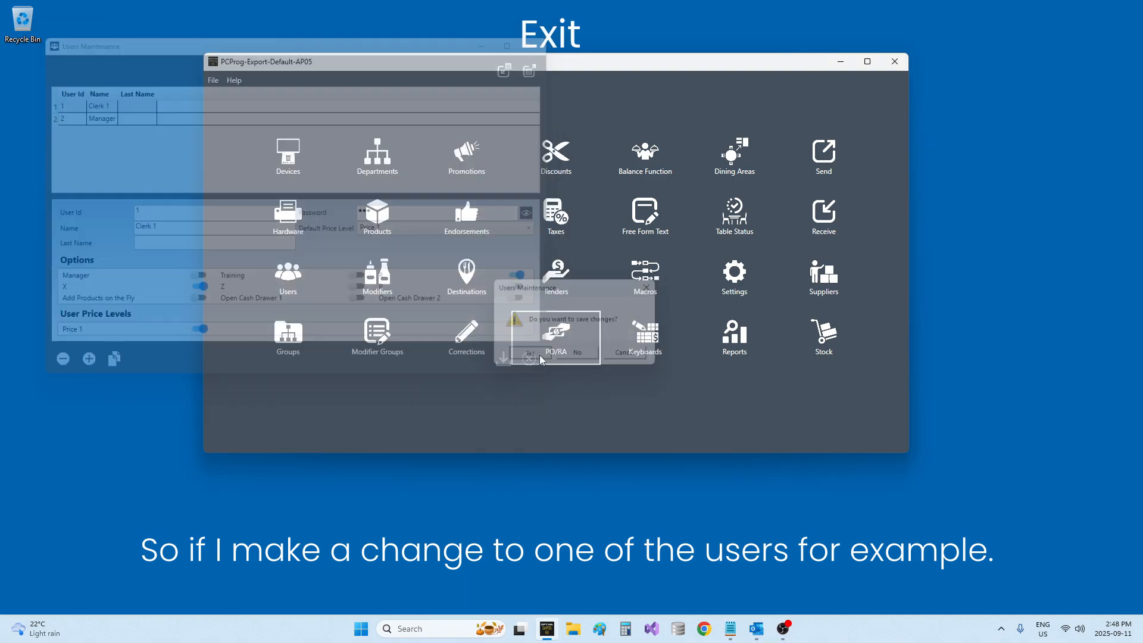
Exit PCProg and save the changes to the current project file.
click(213, 80)
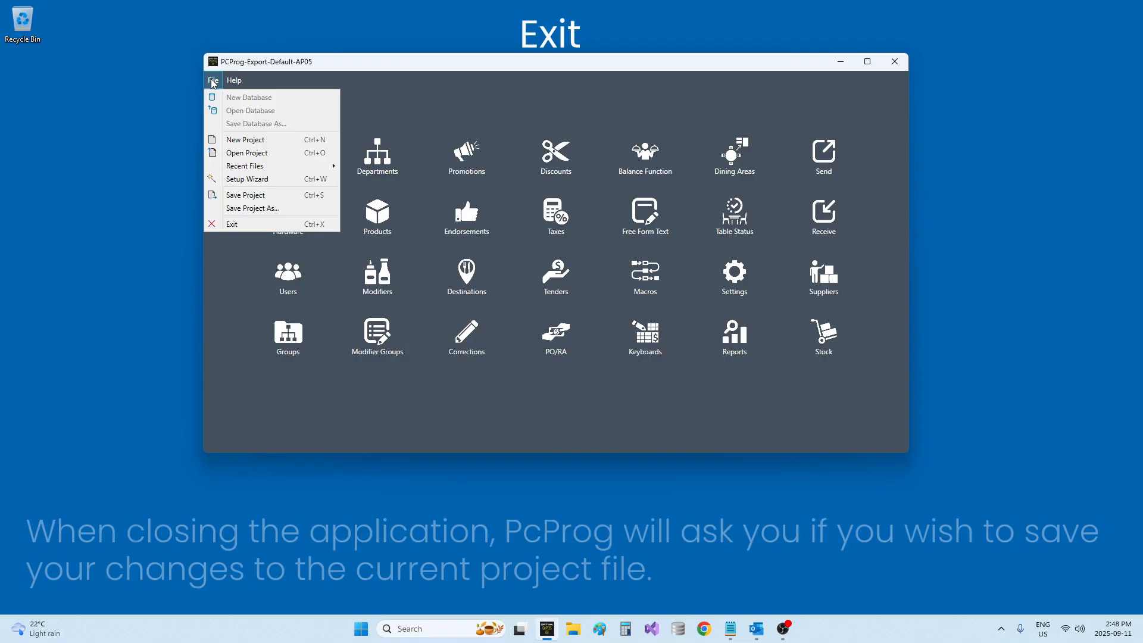
click(231, 225)
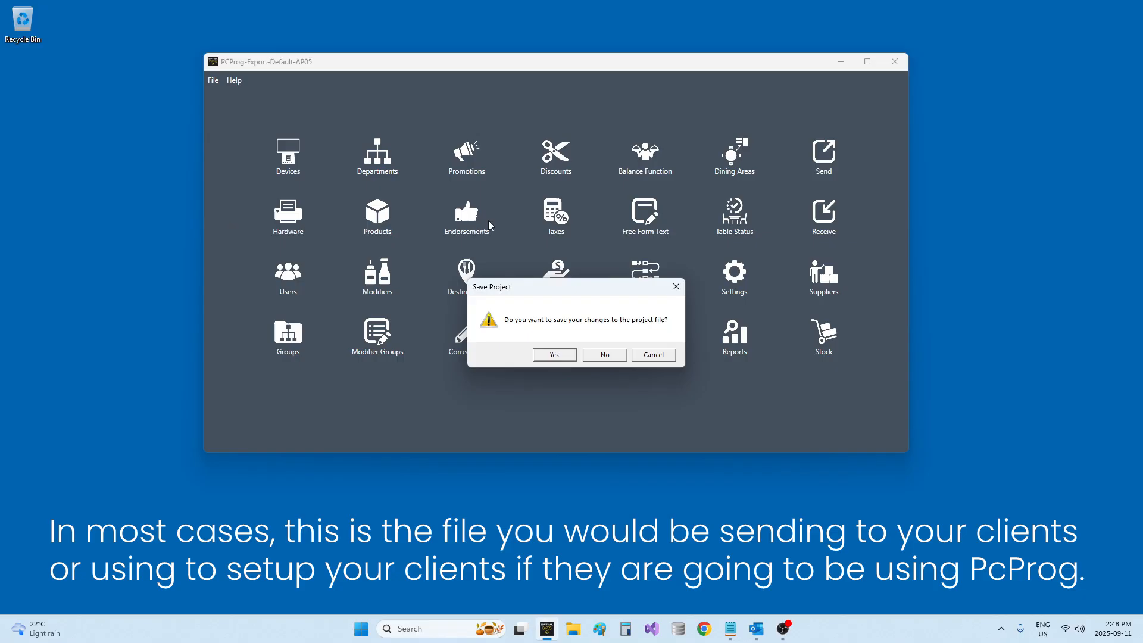
click(563, 355)
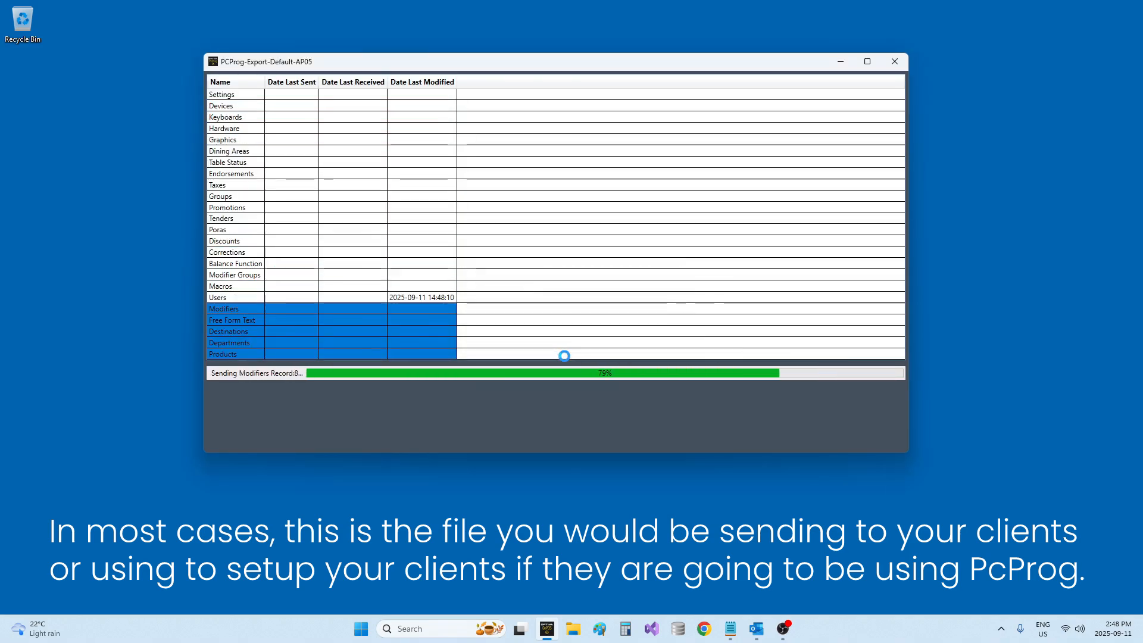
click(613, 355)
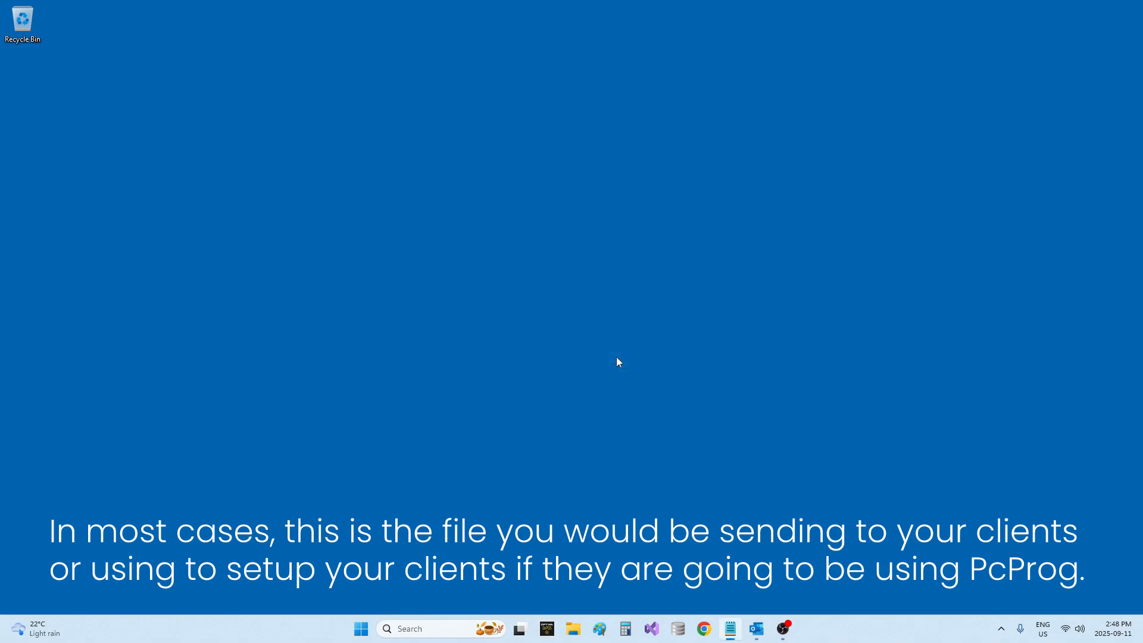
Relaunch PCProg and disable the "Automatically load the last opened project file at startup" option.
click(548, 629)
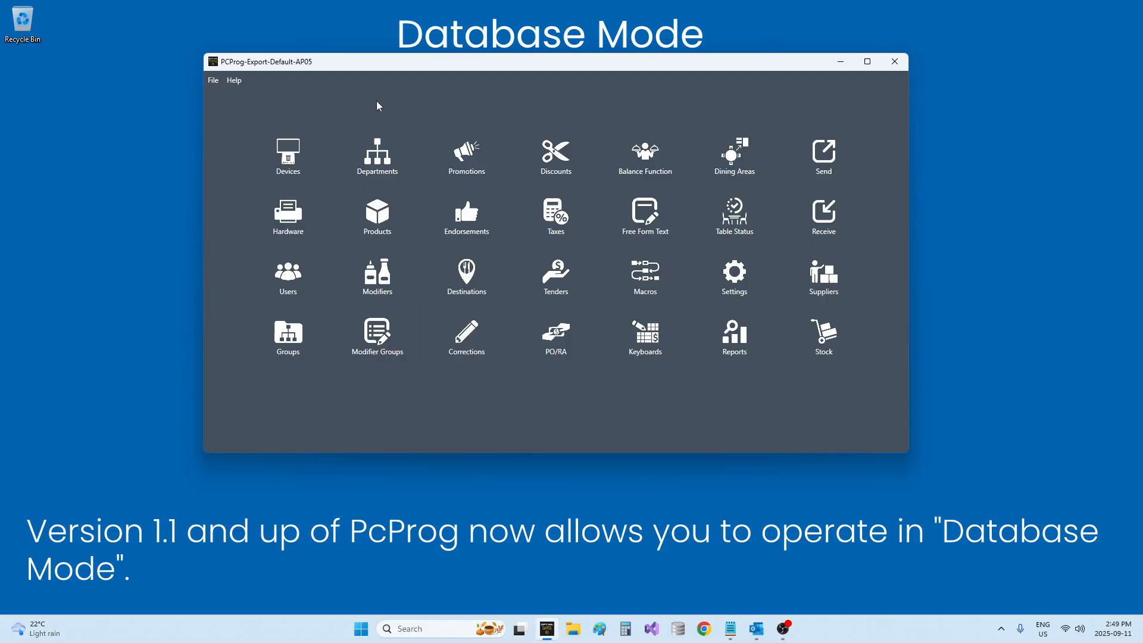
click(211, 81)
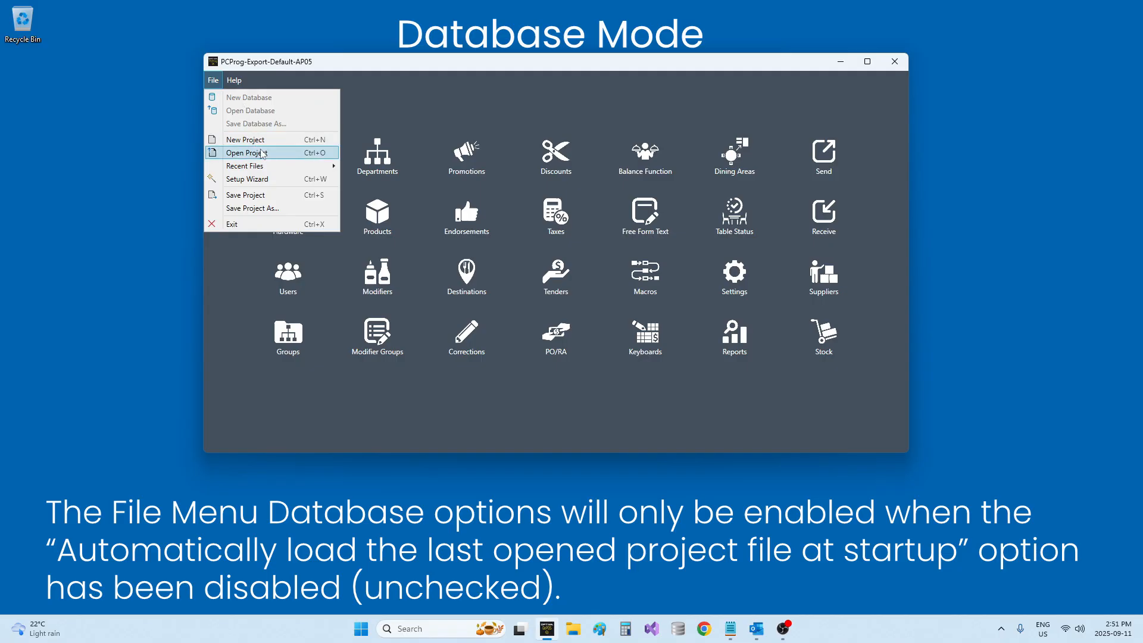
mouse_move(266, 171)
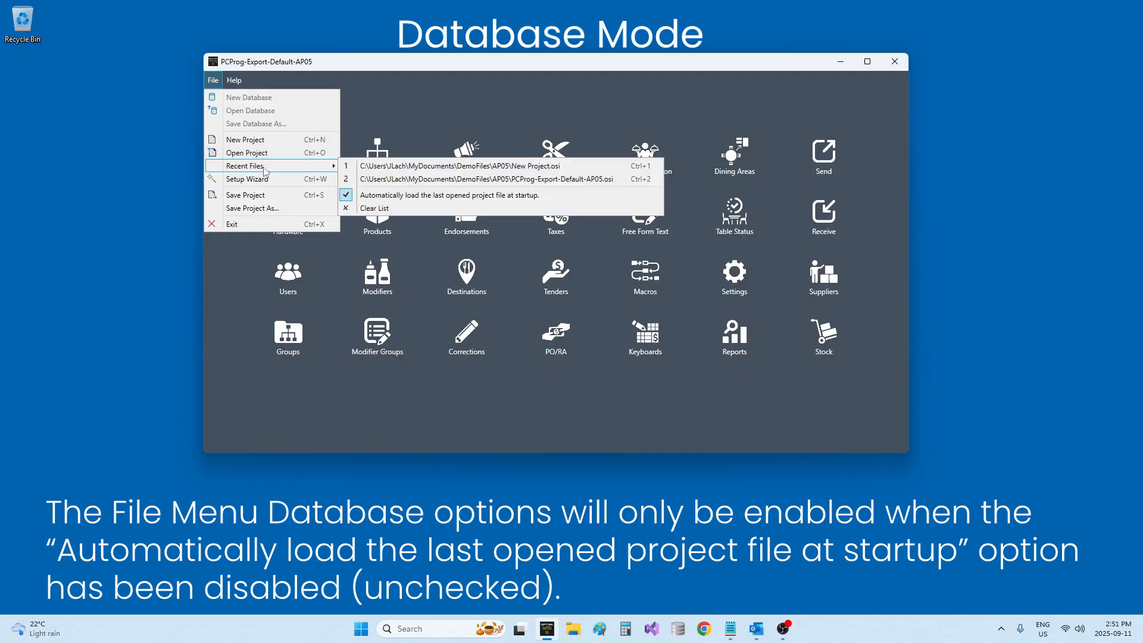
click(407, 199)
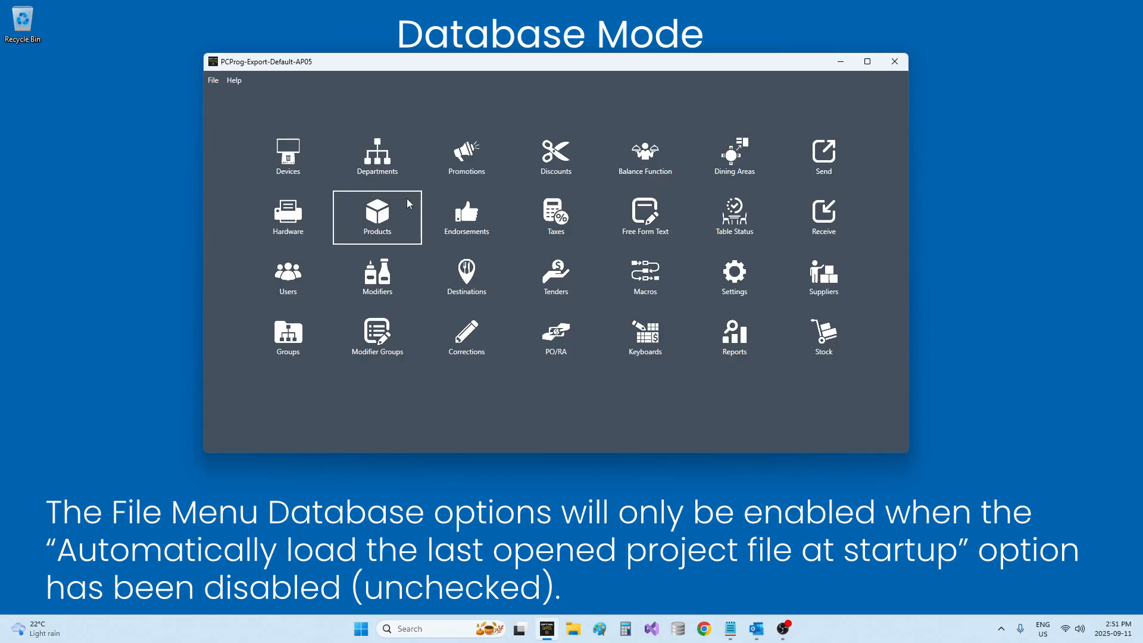
Disable the "Ask to save projects" option and enable it again.
click(215, 83)
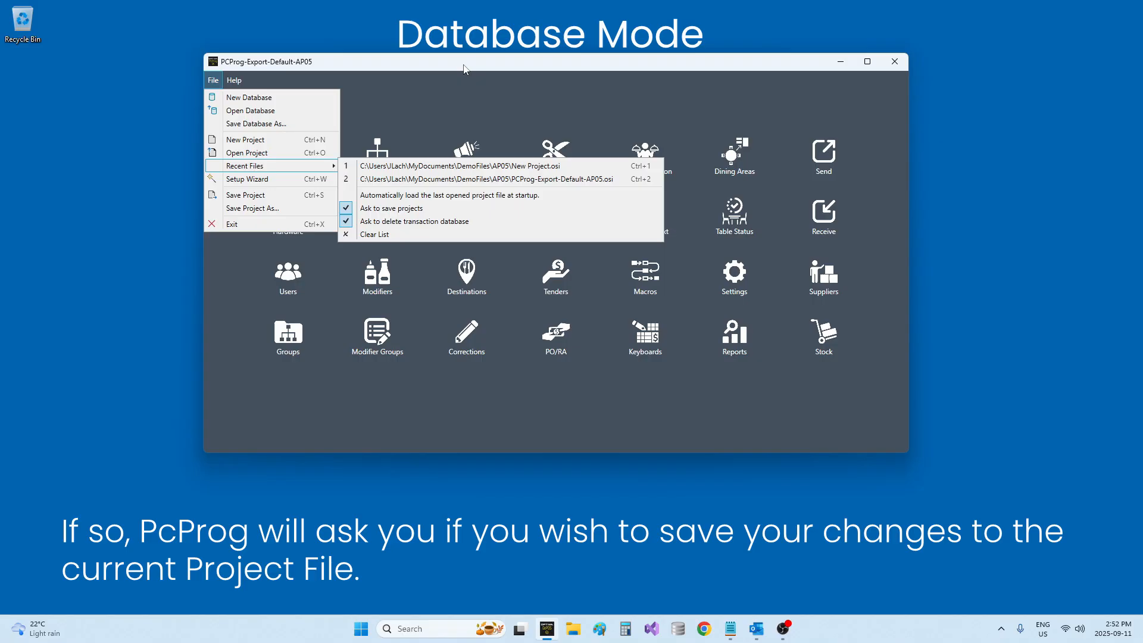
click(428, 208)
click(214, 82)
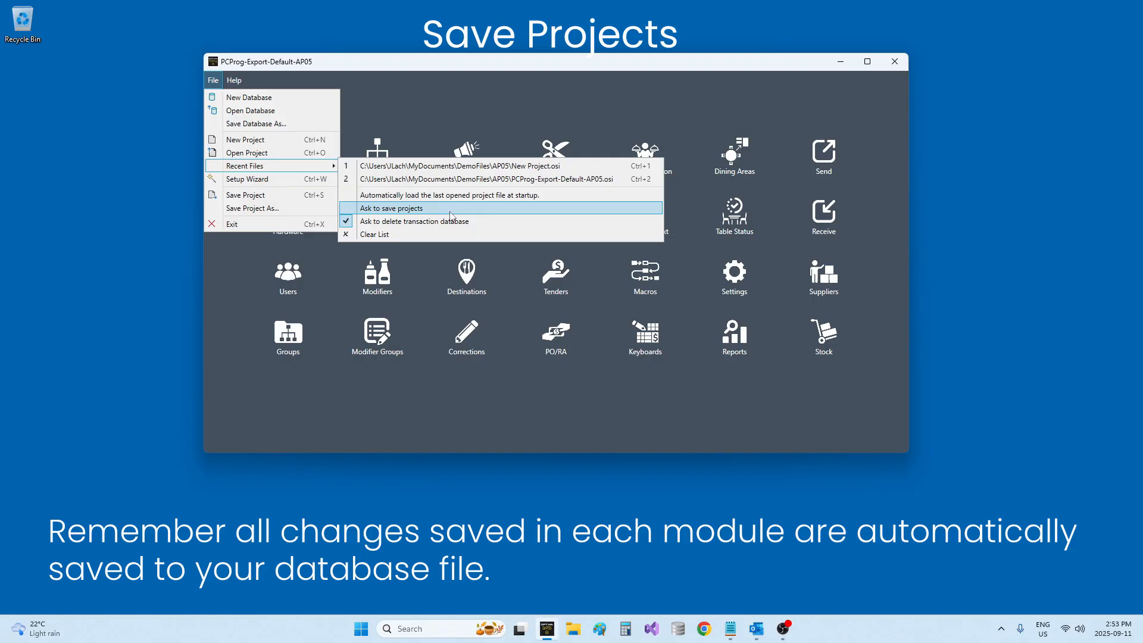
click(450, 209)
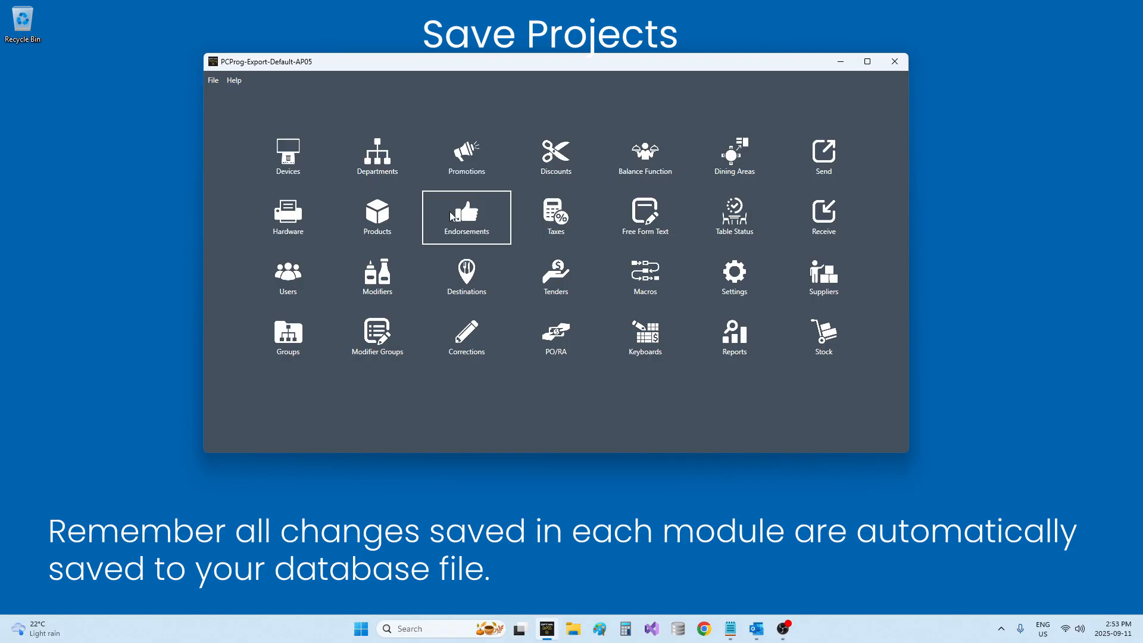
Disable the "Ask to delete transaction database" option and enable it again.
click(213, 80)
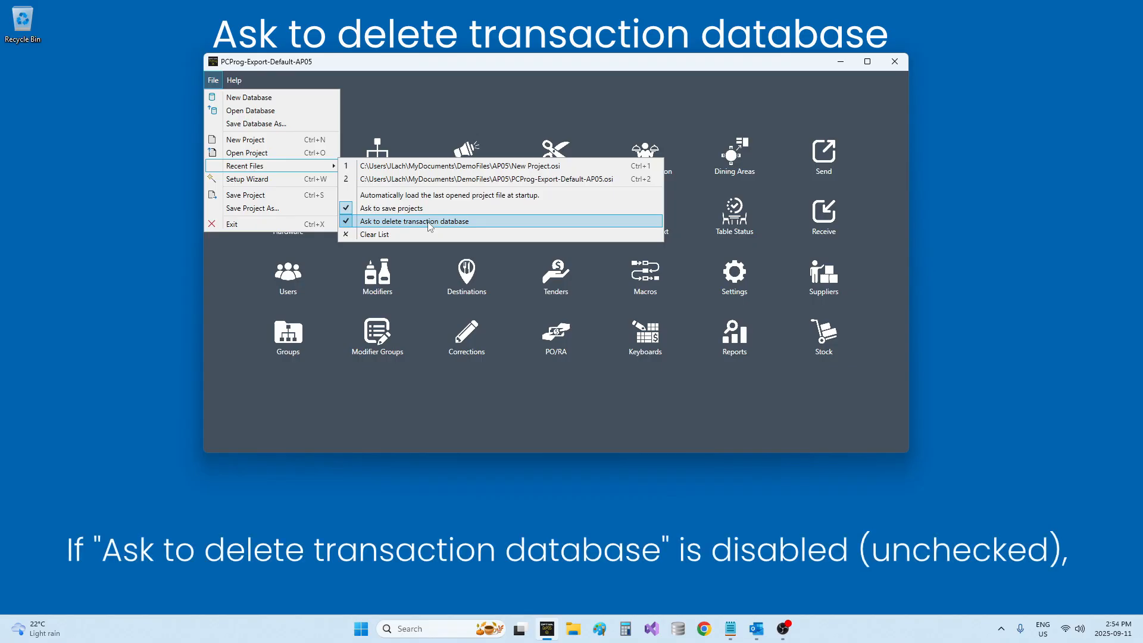
click(429, 222)
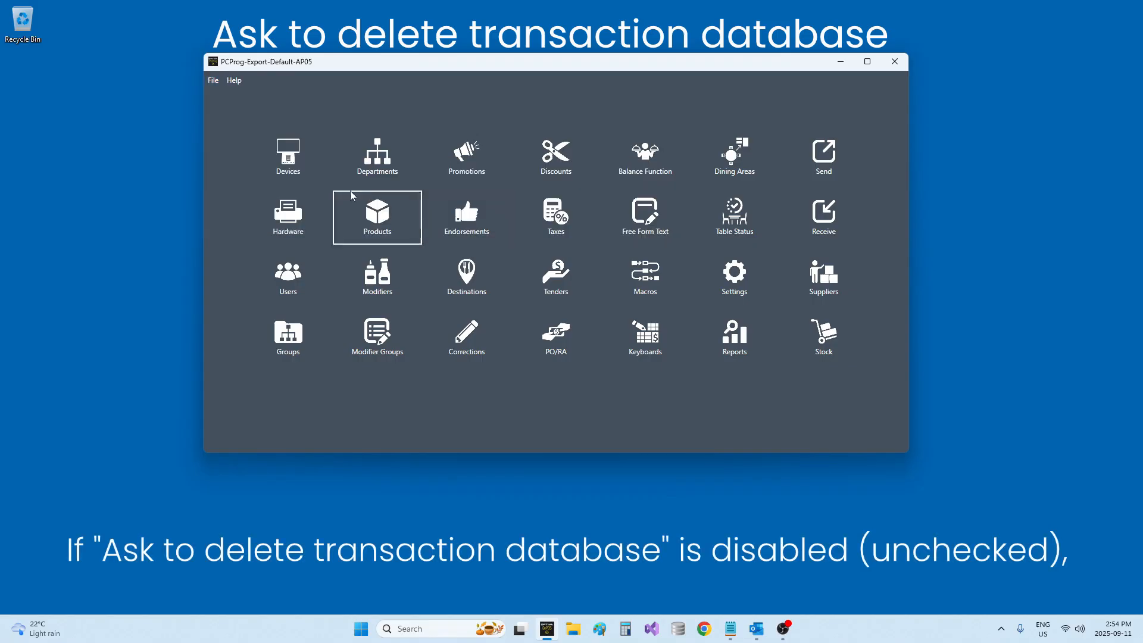
click(215, 84)
mouse_move(243, 167)
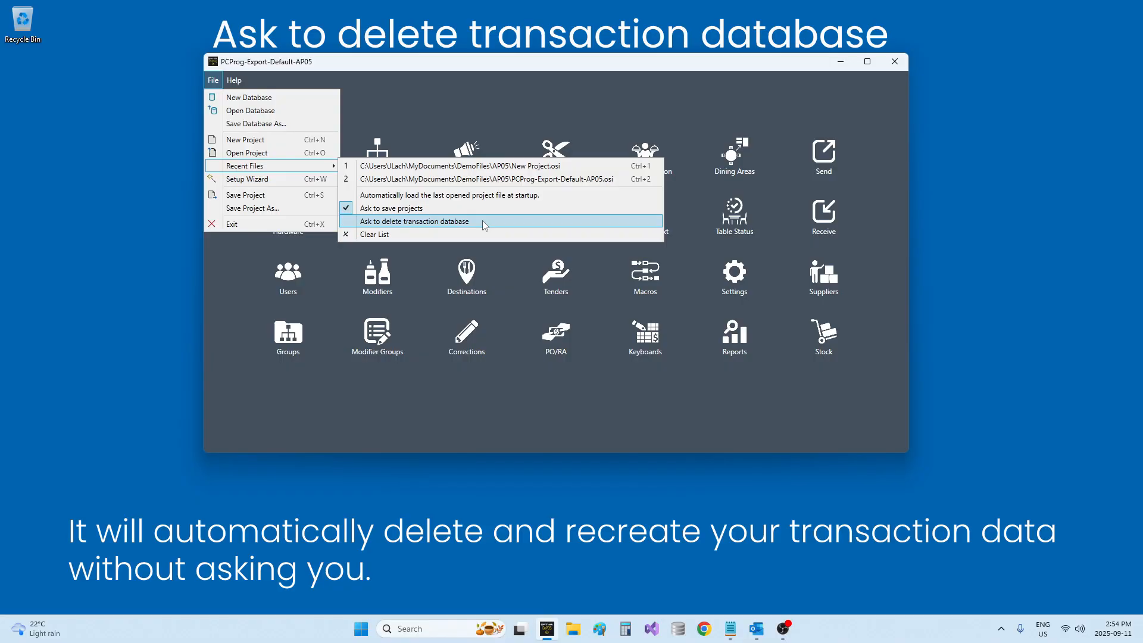
click(405, 223)
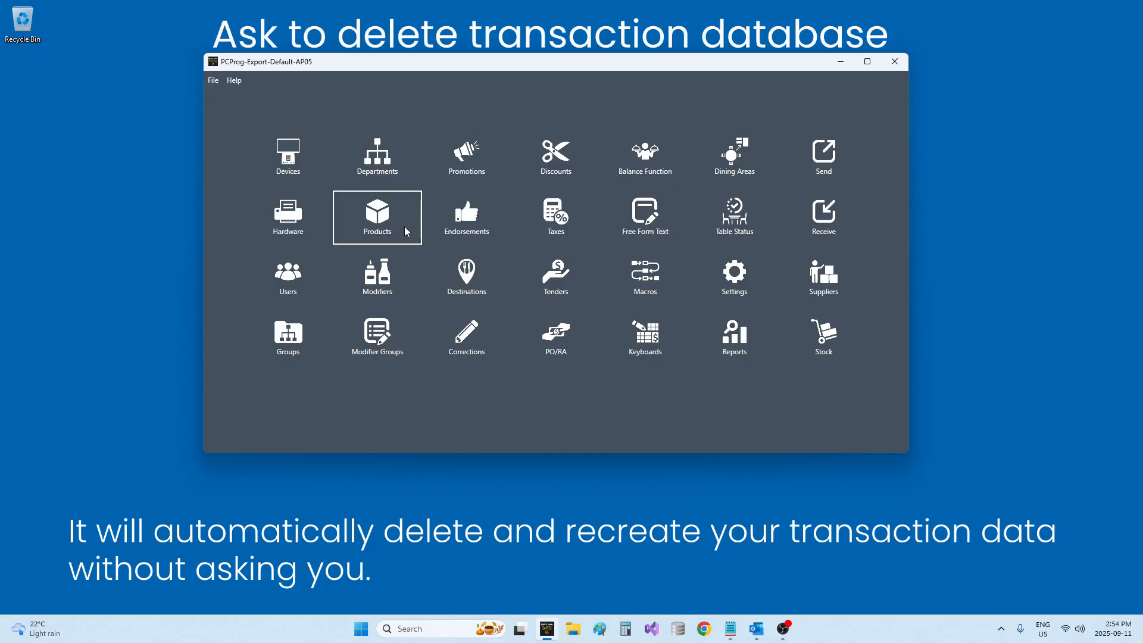
Create a database named "My New Database" in the AP05 folder with a recreated transaction database, and check its user records.
click(213, 80)
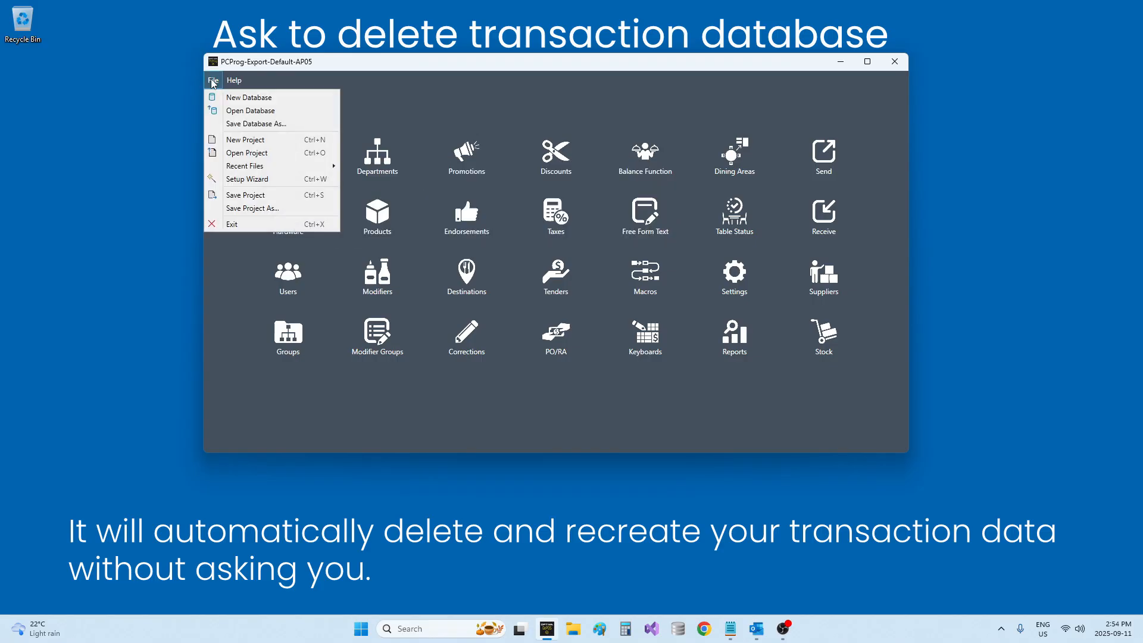
click(241, 99)
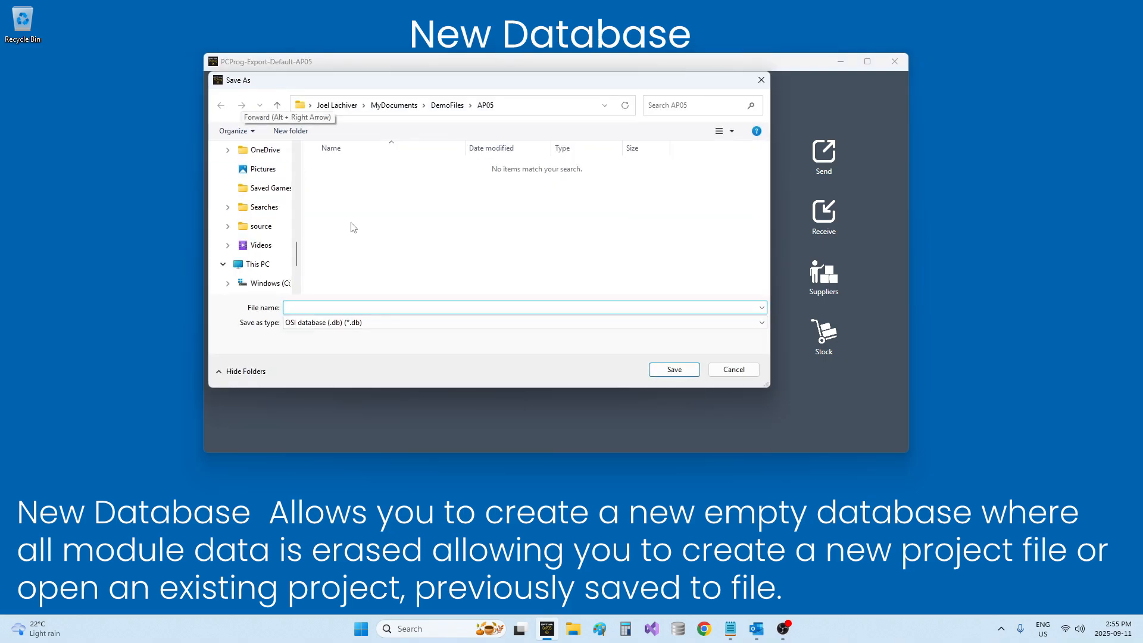
text(M)
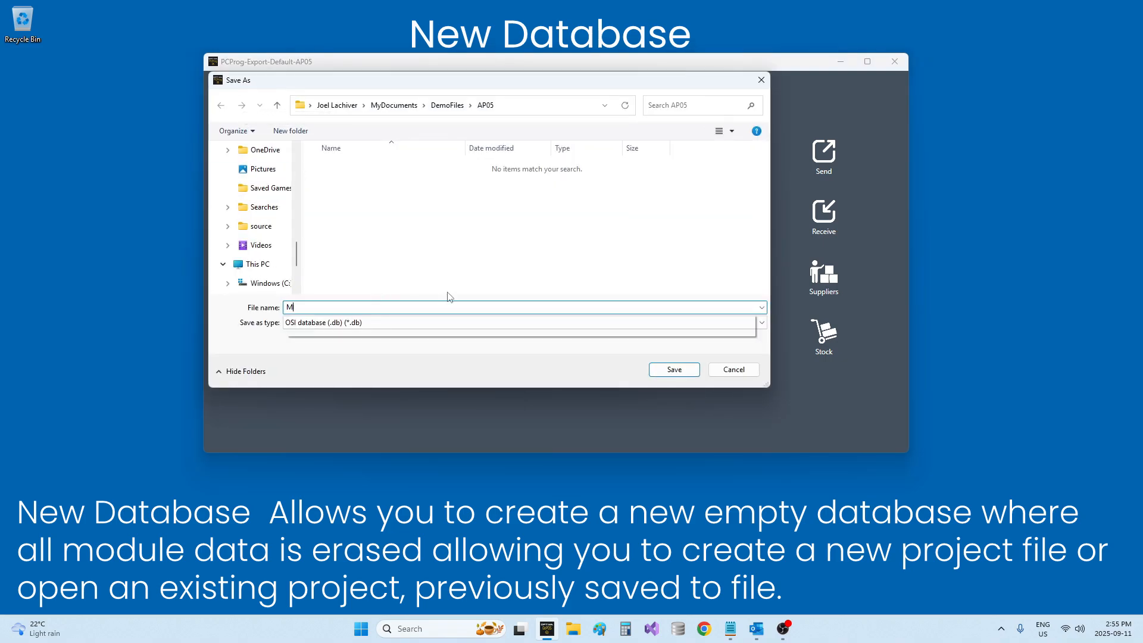
text(y New )
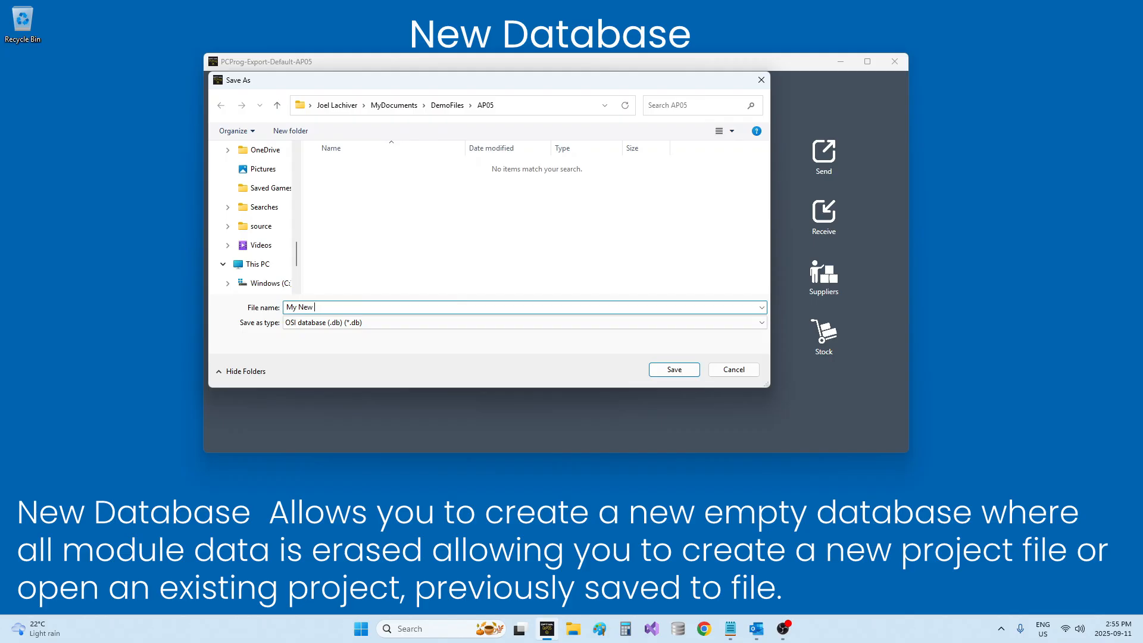
text(Database)
click(687, 377)
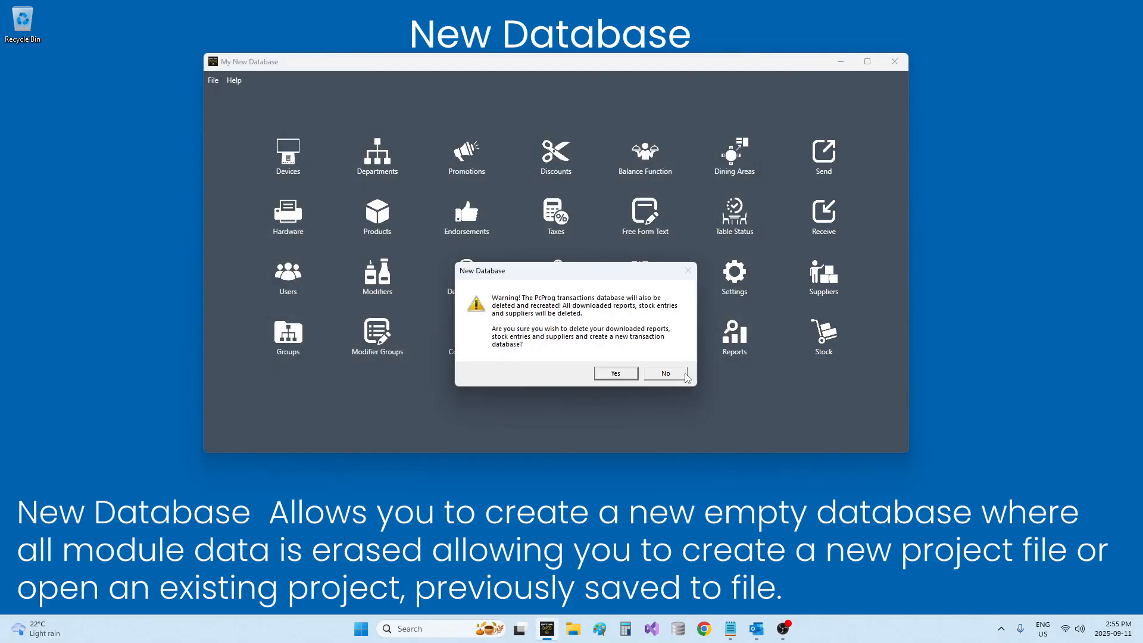
click(630, 376)
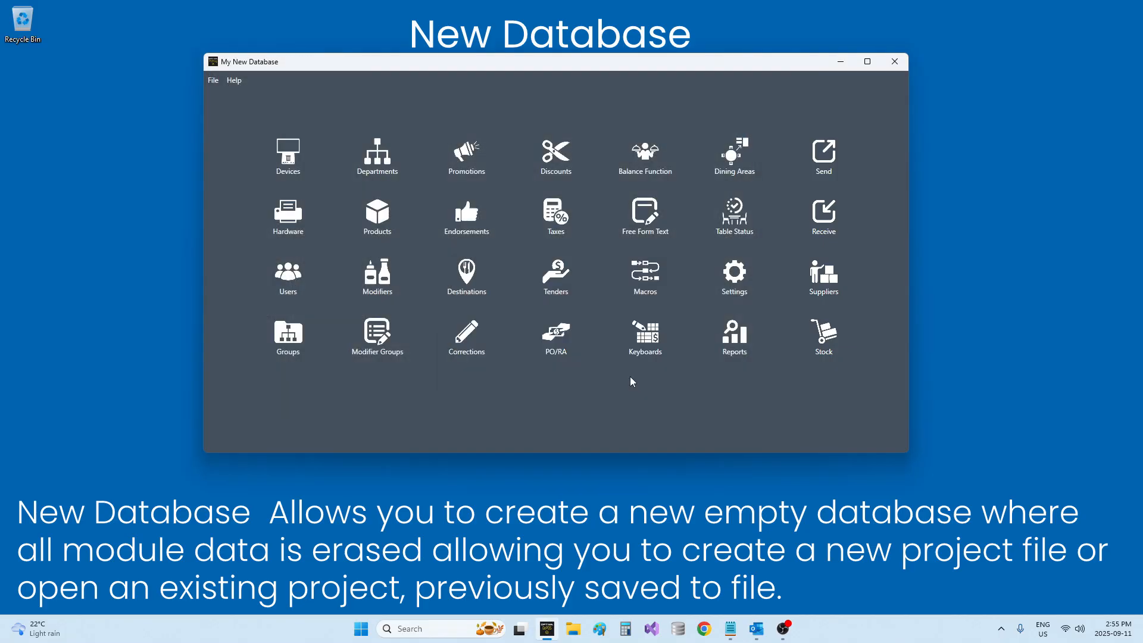
click(285, 275)
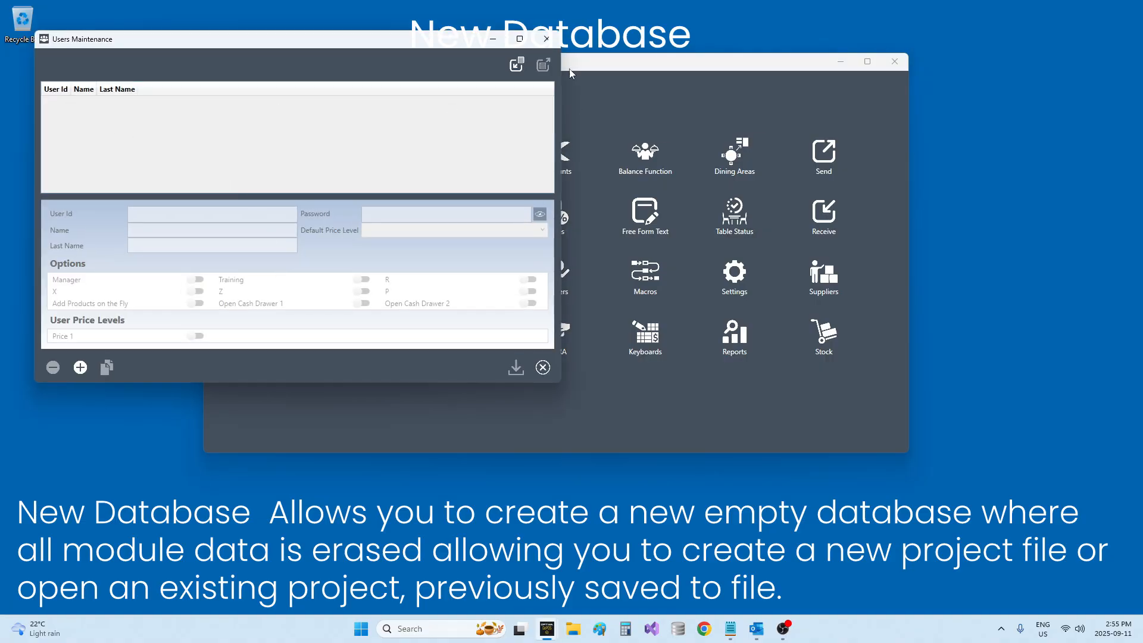
click(546, 39)
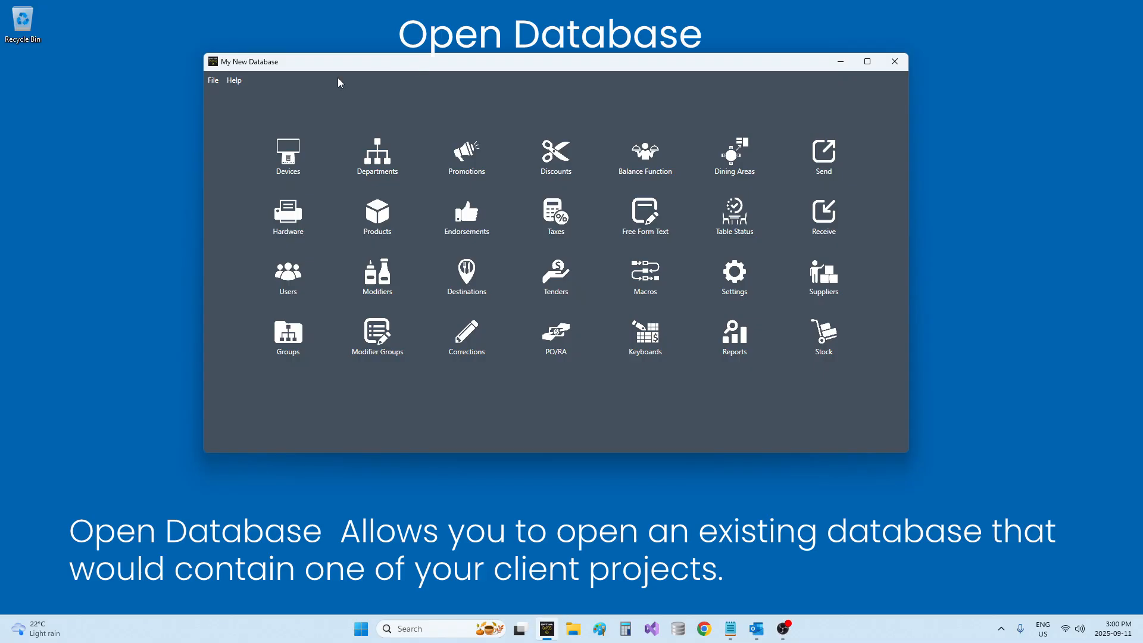
Open the existing database PcProg-Default.db from the AP05 folder and check its user records in Users Maintenance.
click(212, 79)
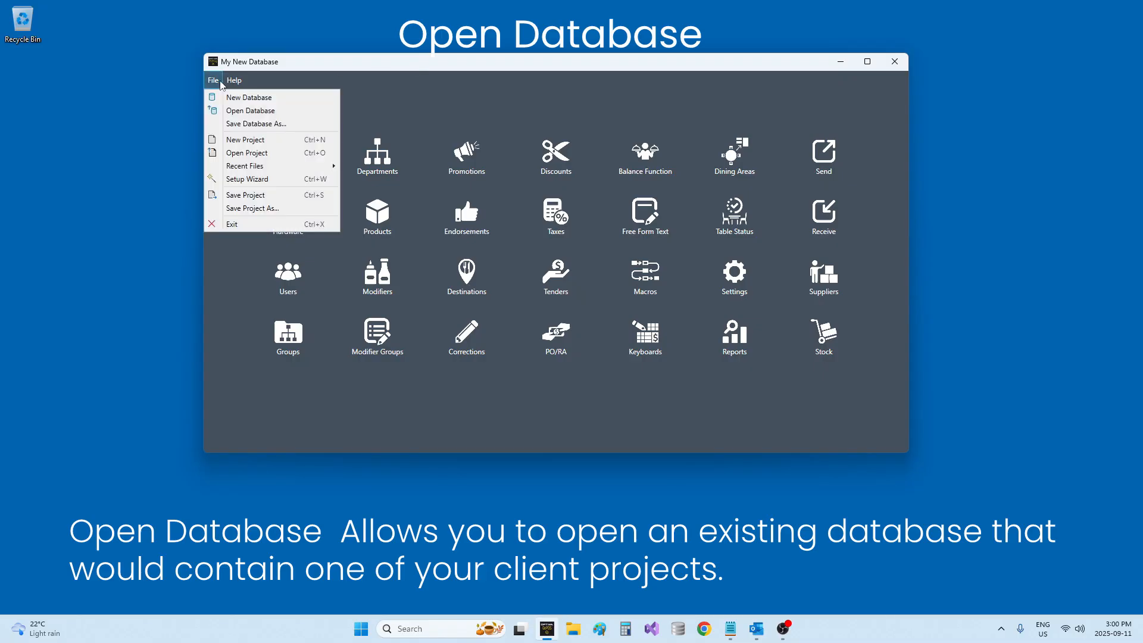
click(236, 113)
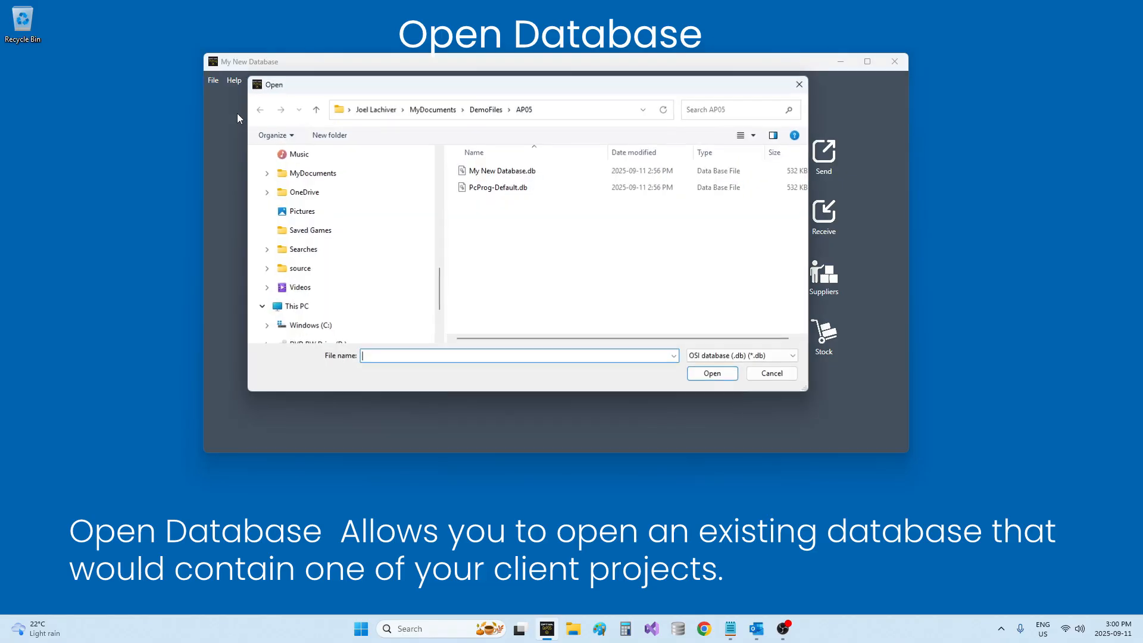
click(497, 190)
click(707, 375)
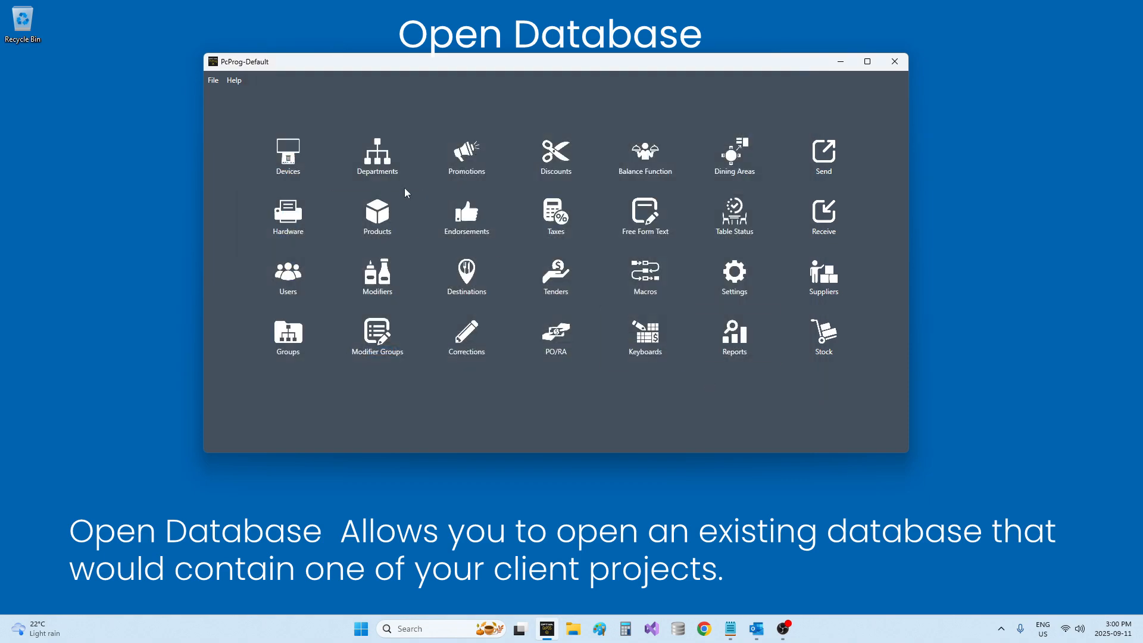
click(282, 287)
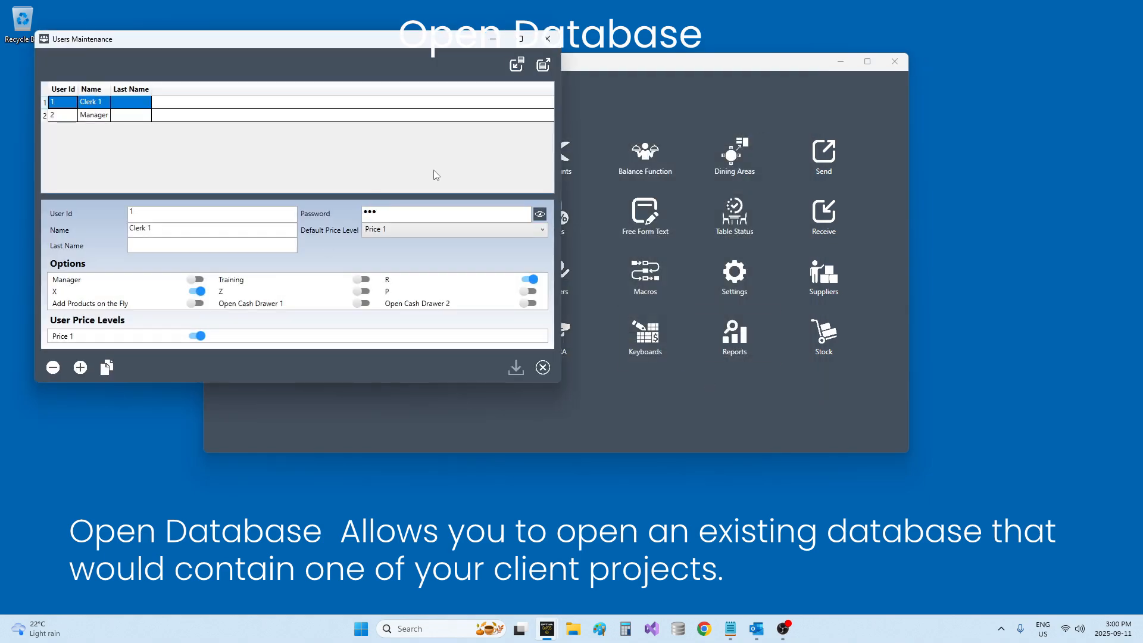
click(557, 43)
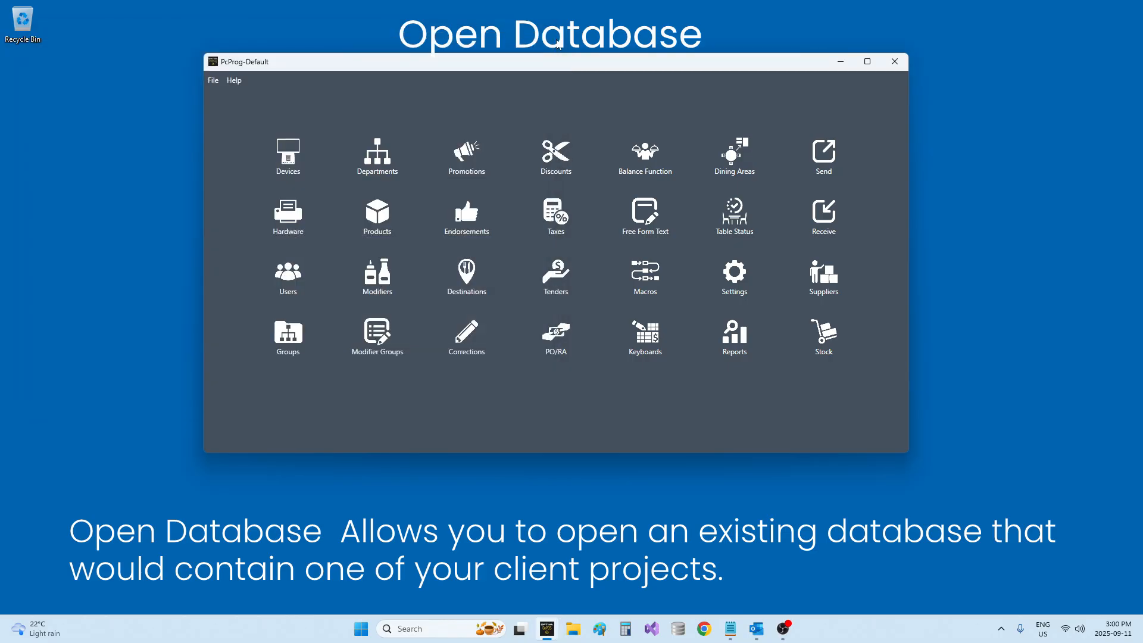
Check the full path and file name of the current database in the About box.
click(213, 79)
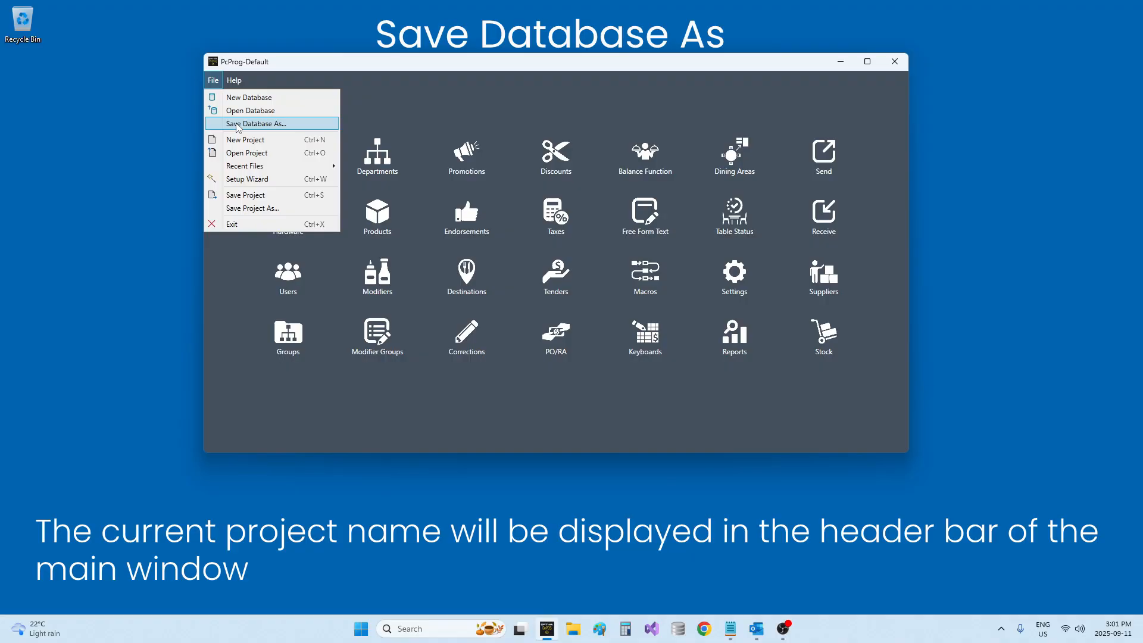
click(359, 67)
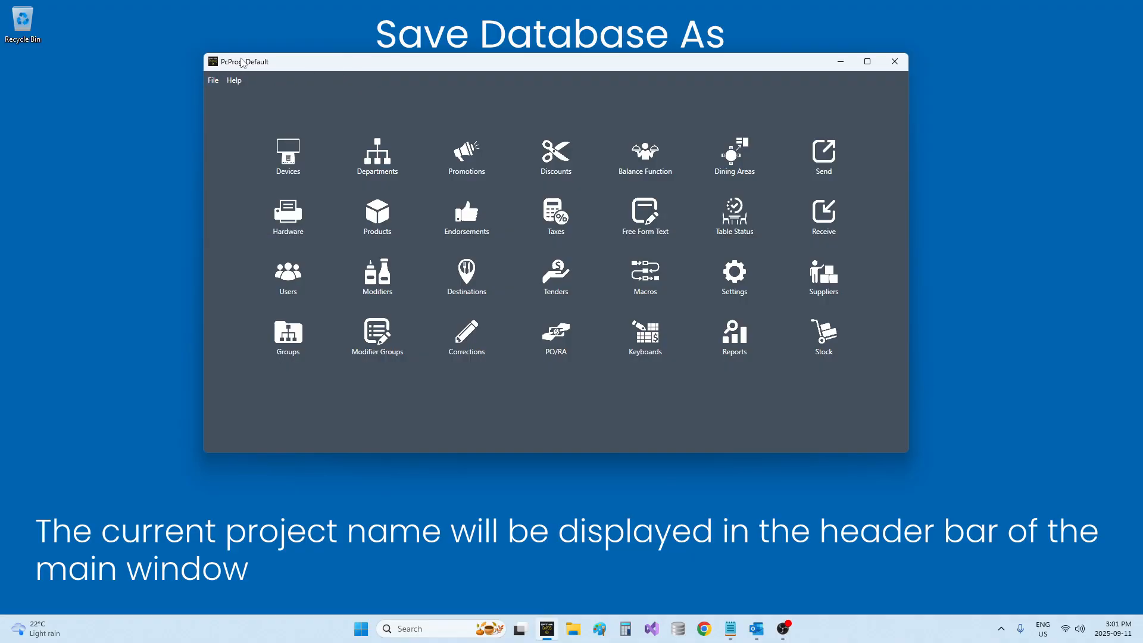
click(234, 80)
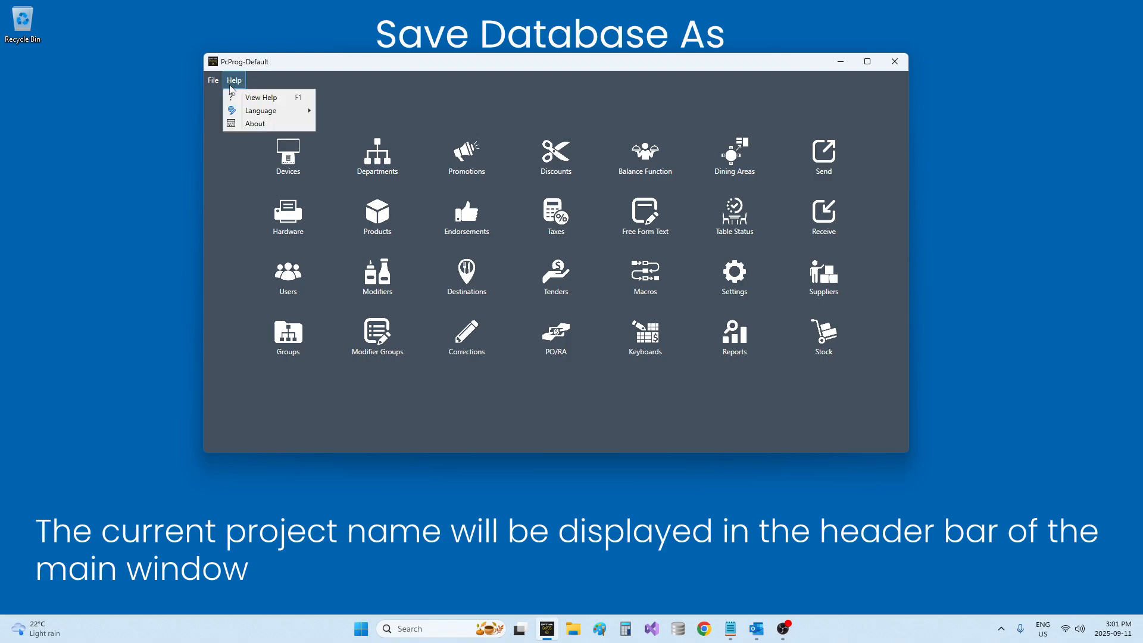
click(250, 124)
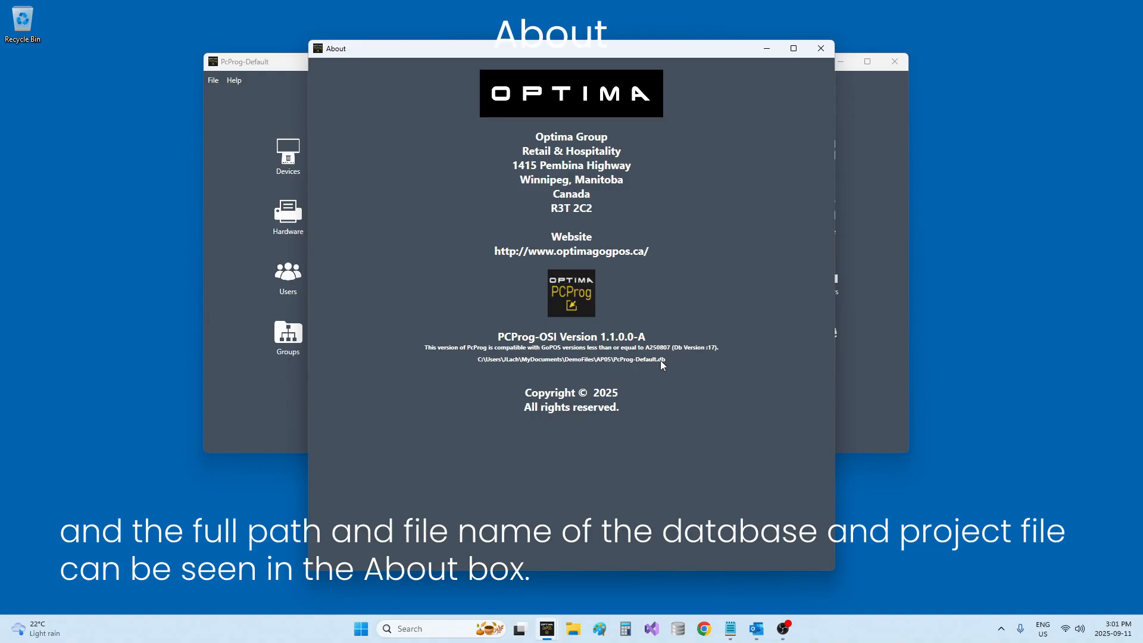
click(821, 48)
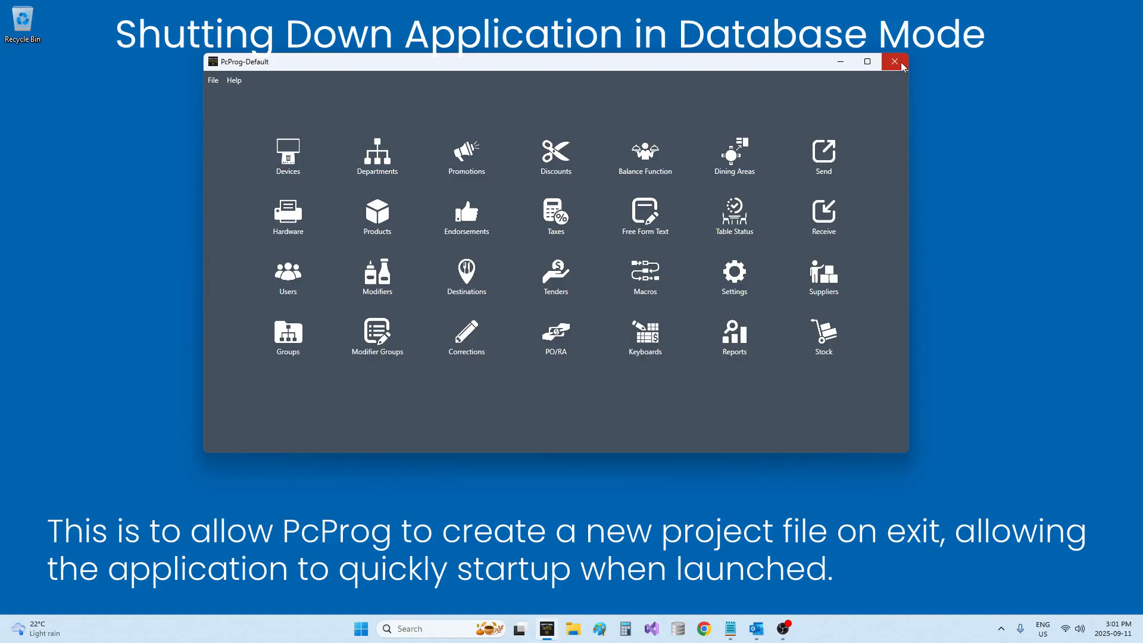
Shut down PCProg in database mode and launch it again.
click(901, 63)
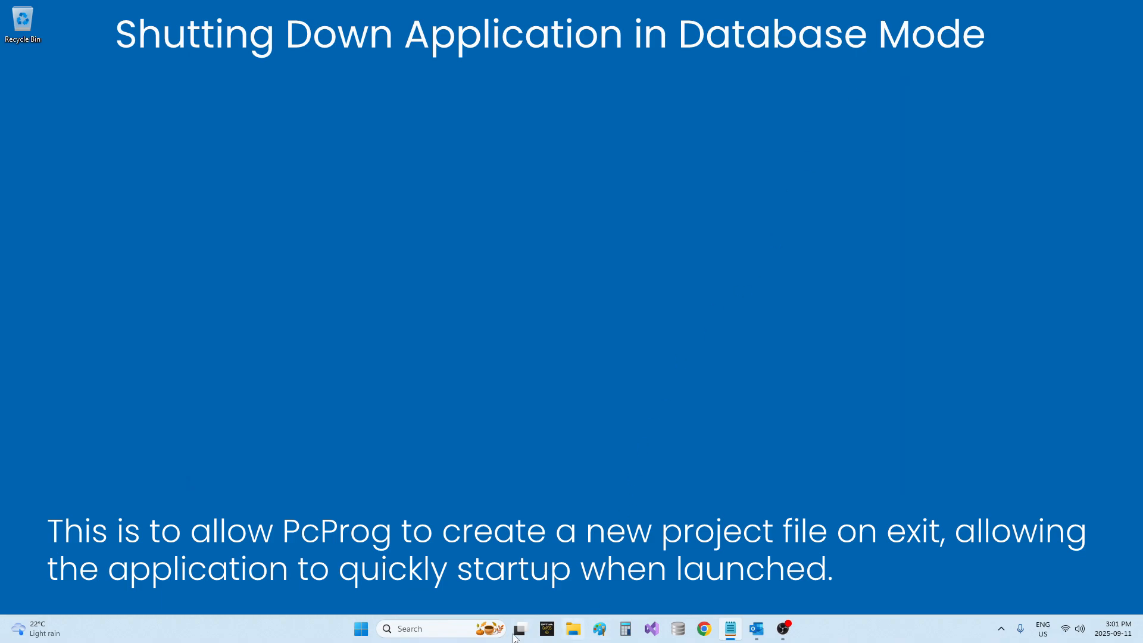
click(547, 629)
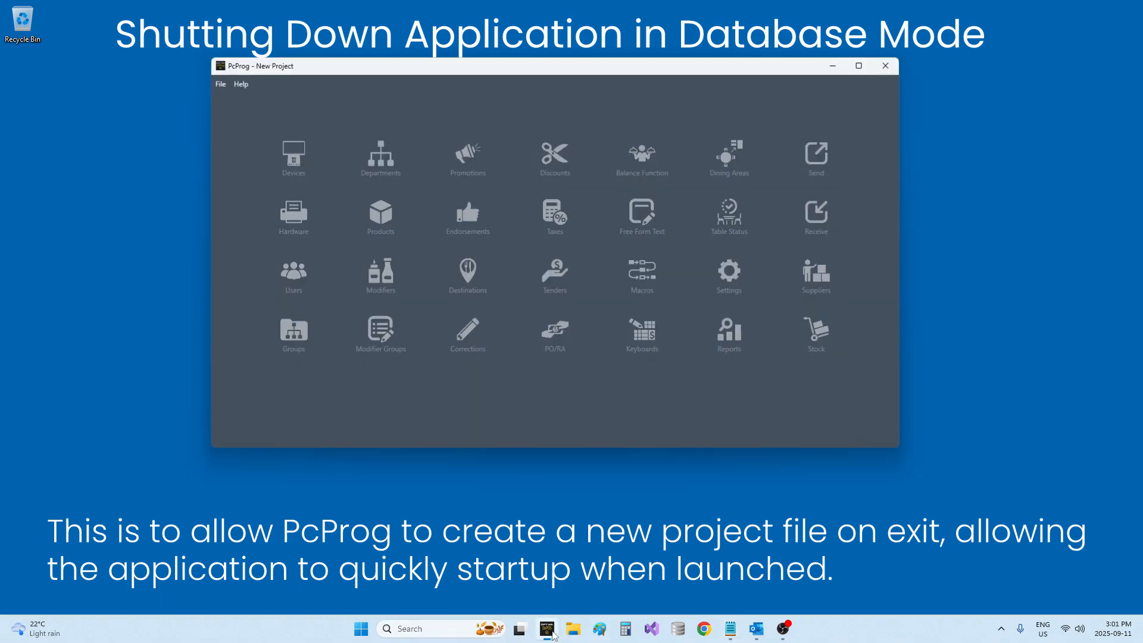
Open the existing database PcProg-Default.db from the AP05 folder, then view its users in Users Maintenance and close that window.
click(213, 81)
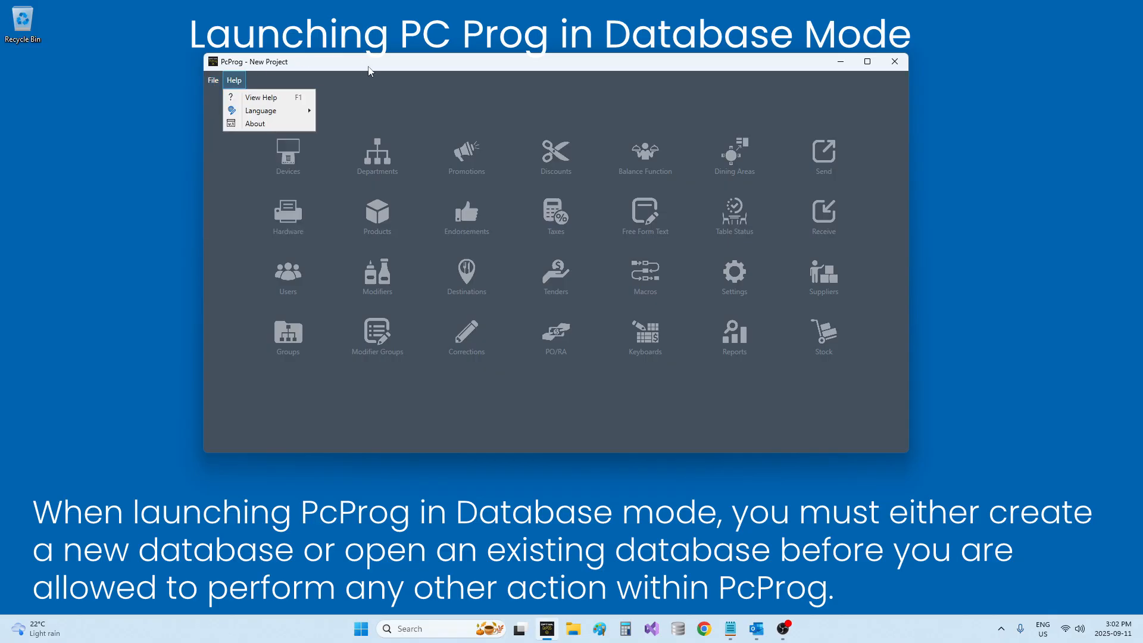
click(364, 82)
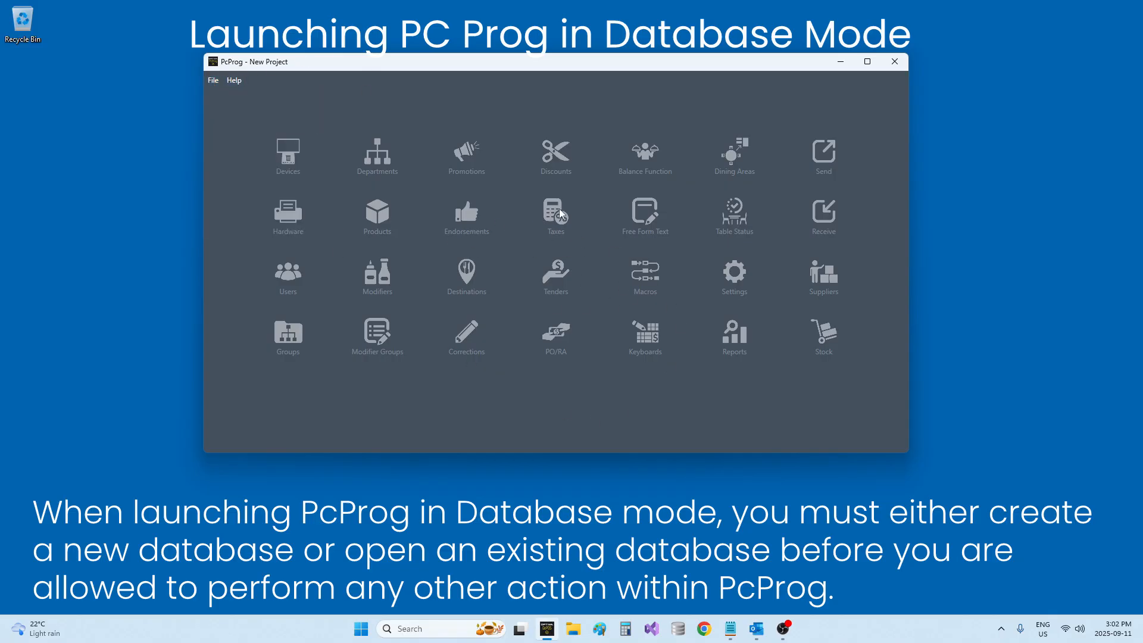
click(208, 82)
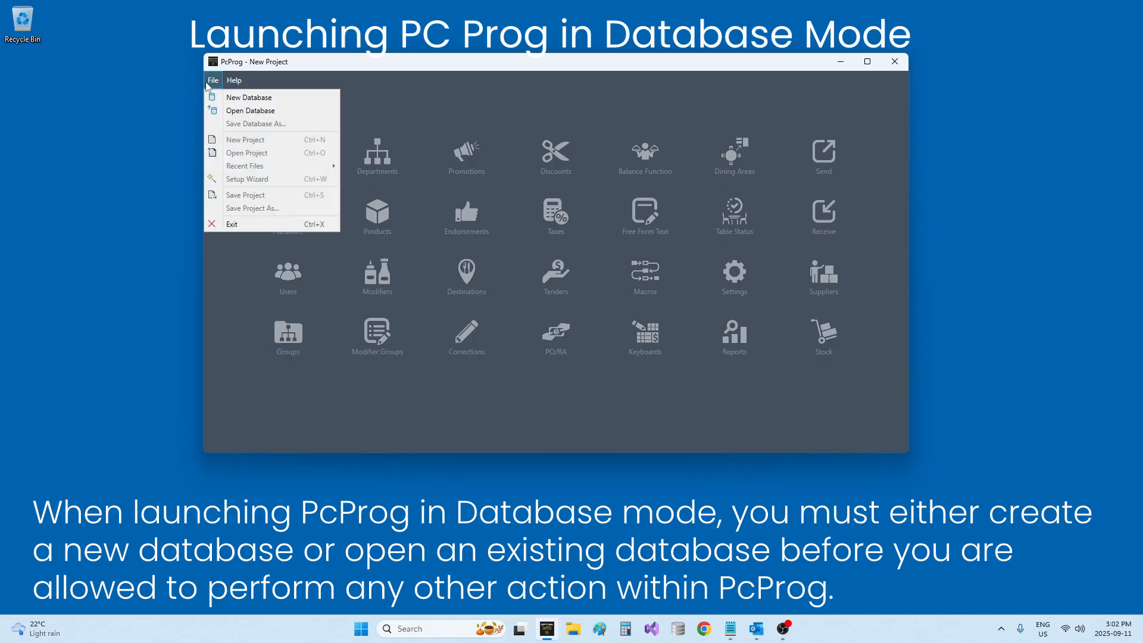
click(228, 112)
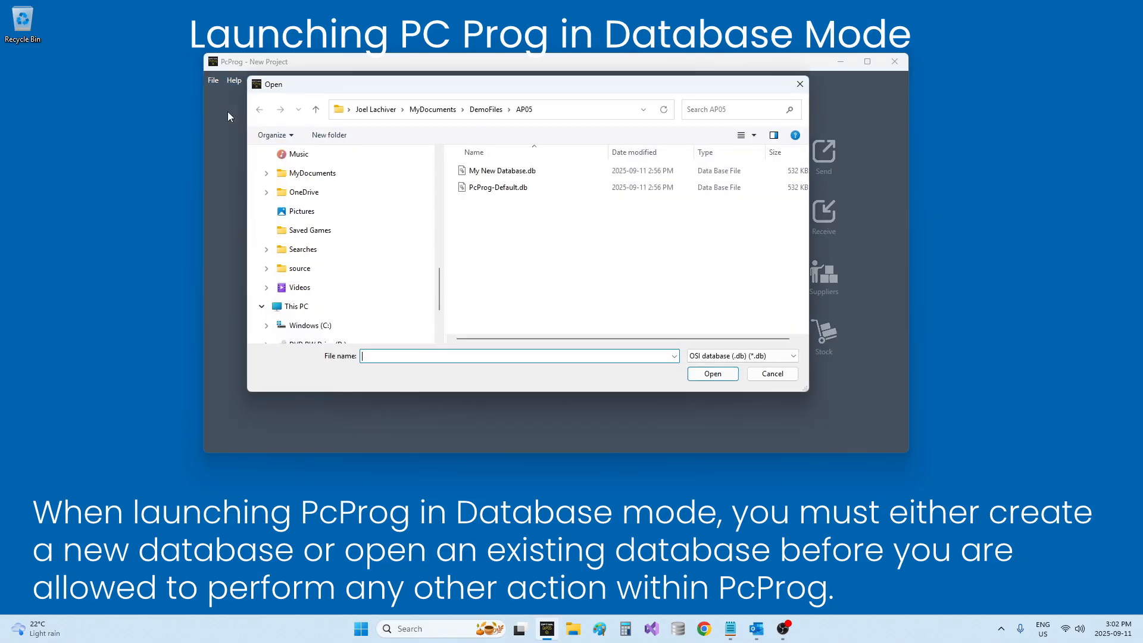
click(512, 189)
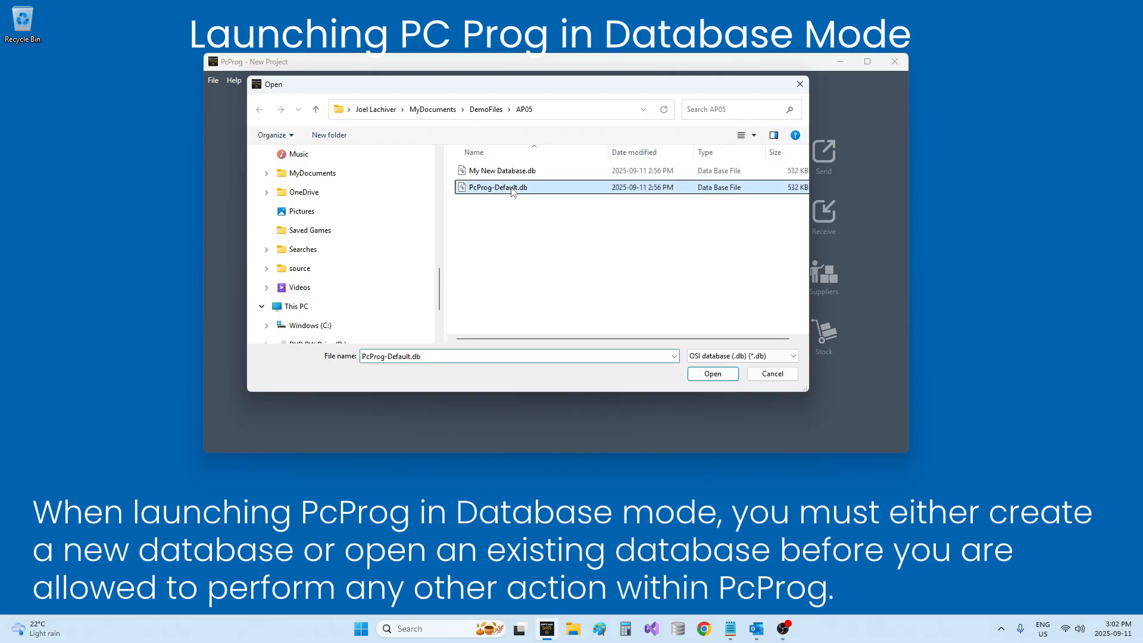
click(695, 375)
click(287, 291)
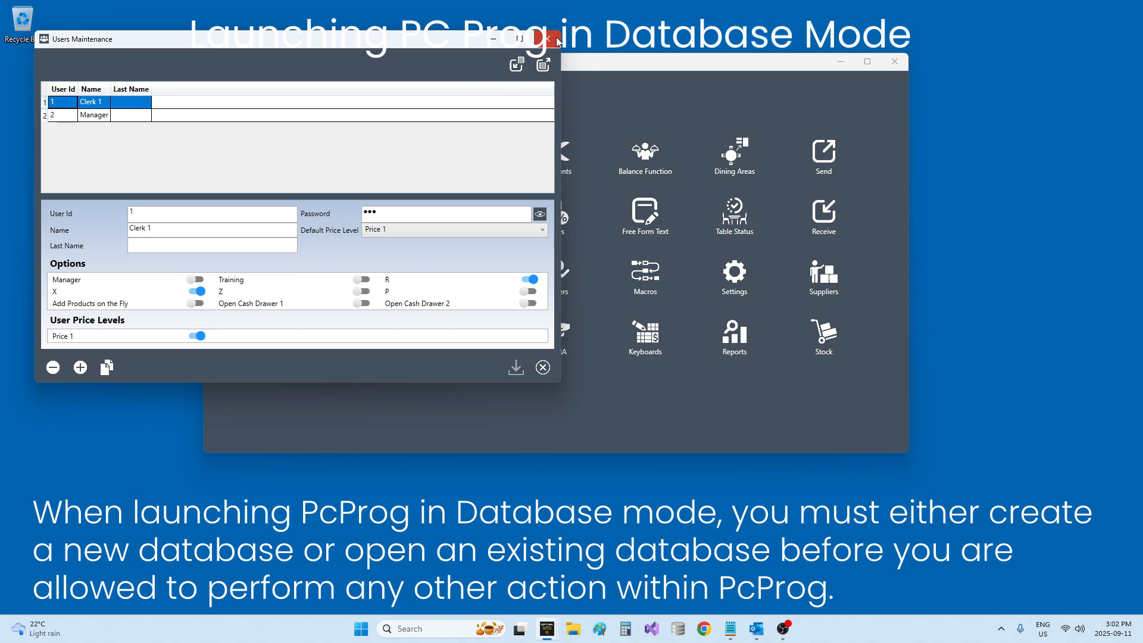
click(554, 40)
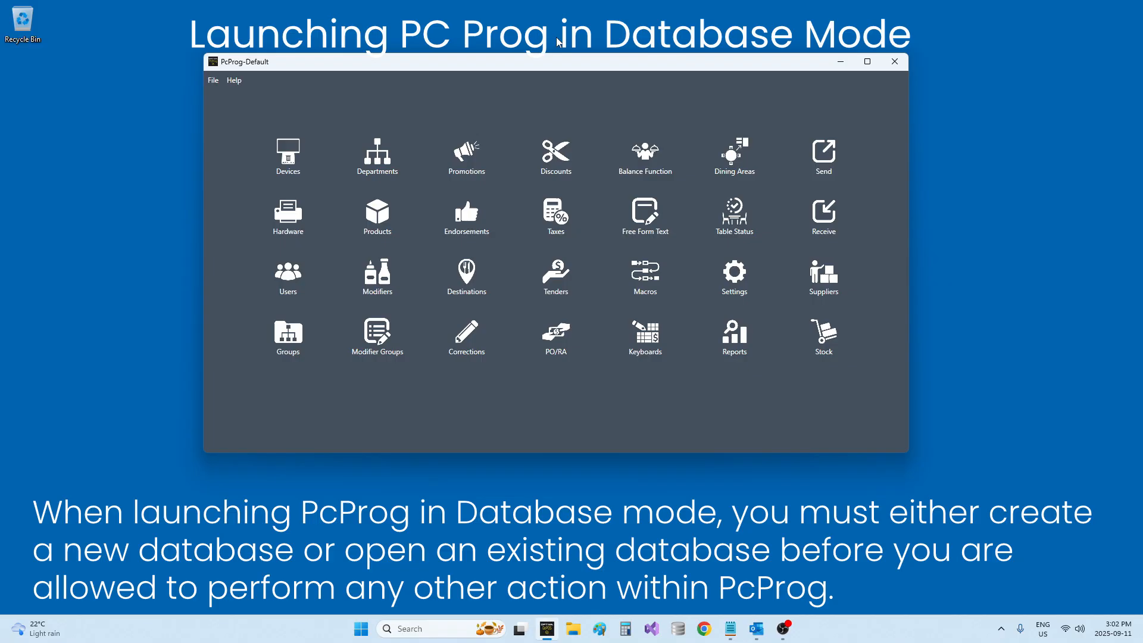
Start the Setup Wizard and choose AP05 - 1920 x 1080 as the device type in its Hardware step.
click(214, 82)
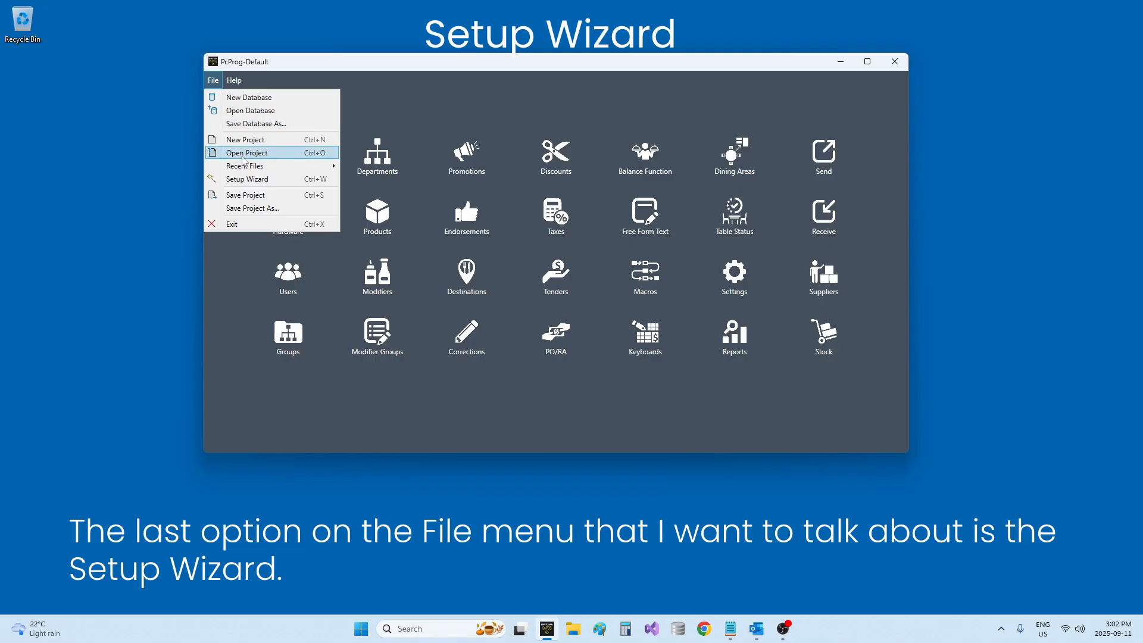
mouse_move(224, 89)
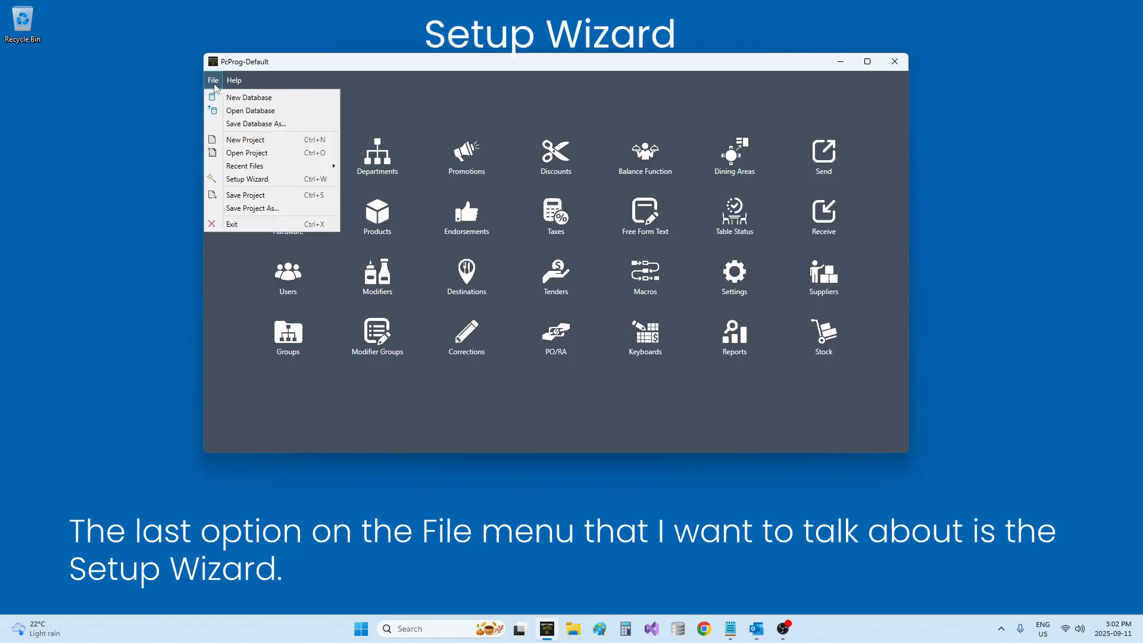
click(244, 184)
drag(305, 39, 585, 97)
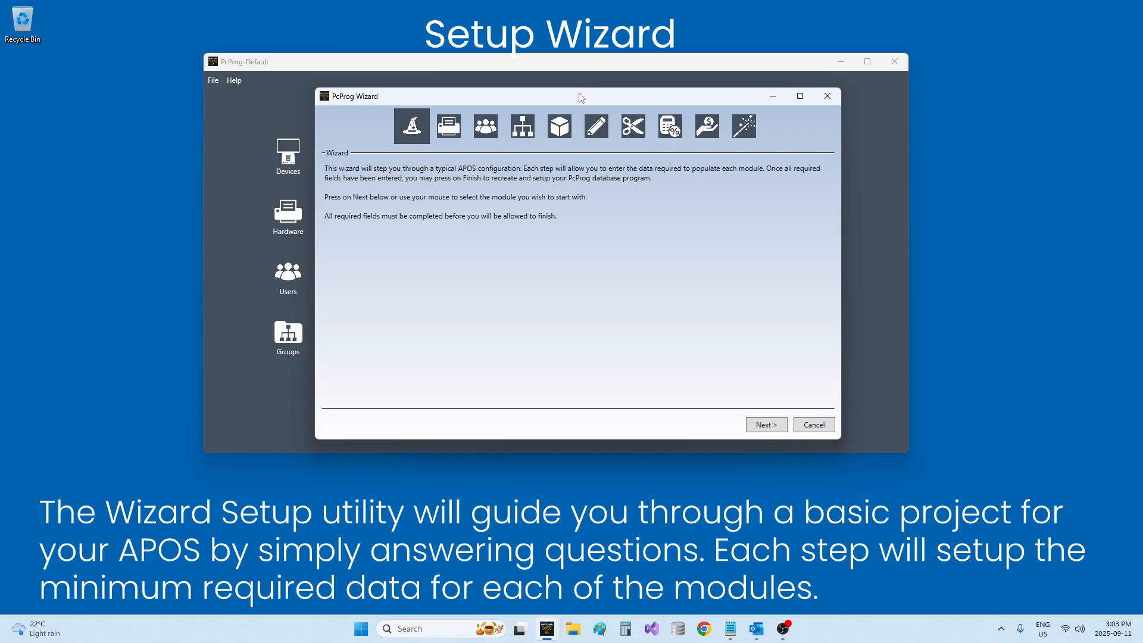
click(451, 132)
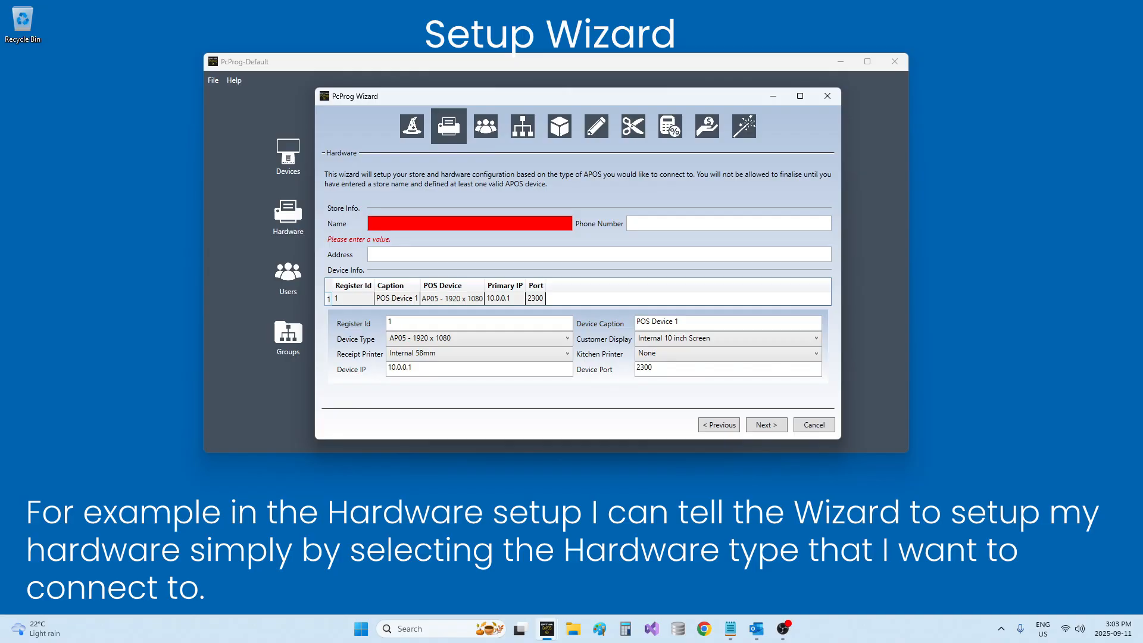
click(464, 341)
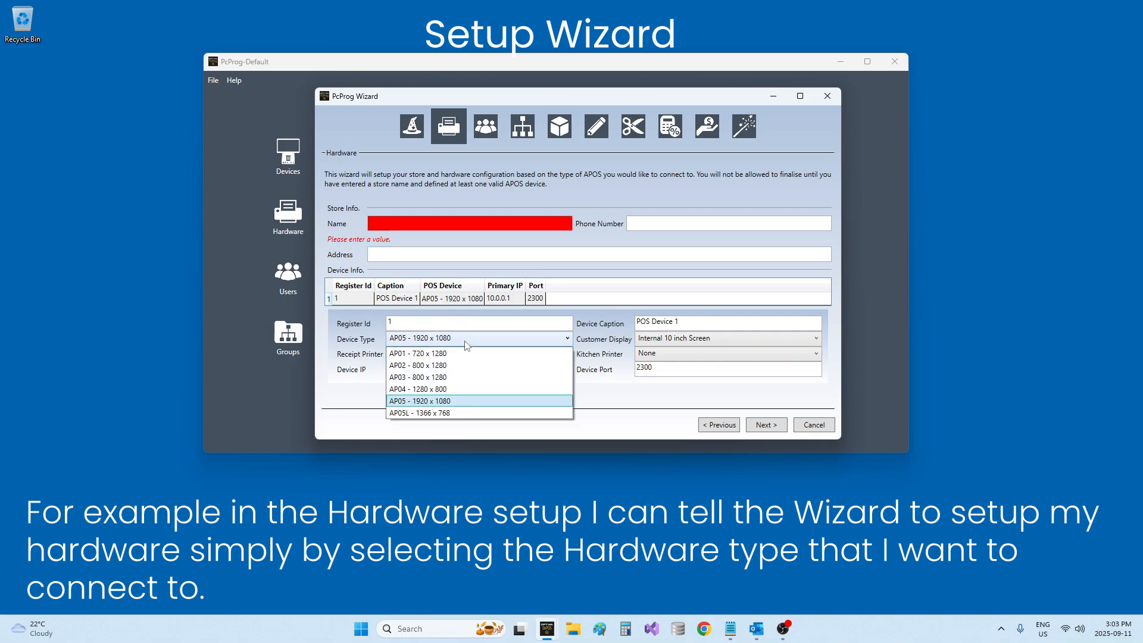
click(465, 401)
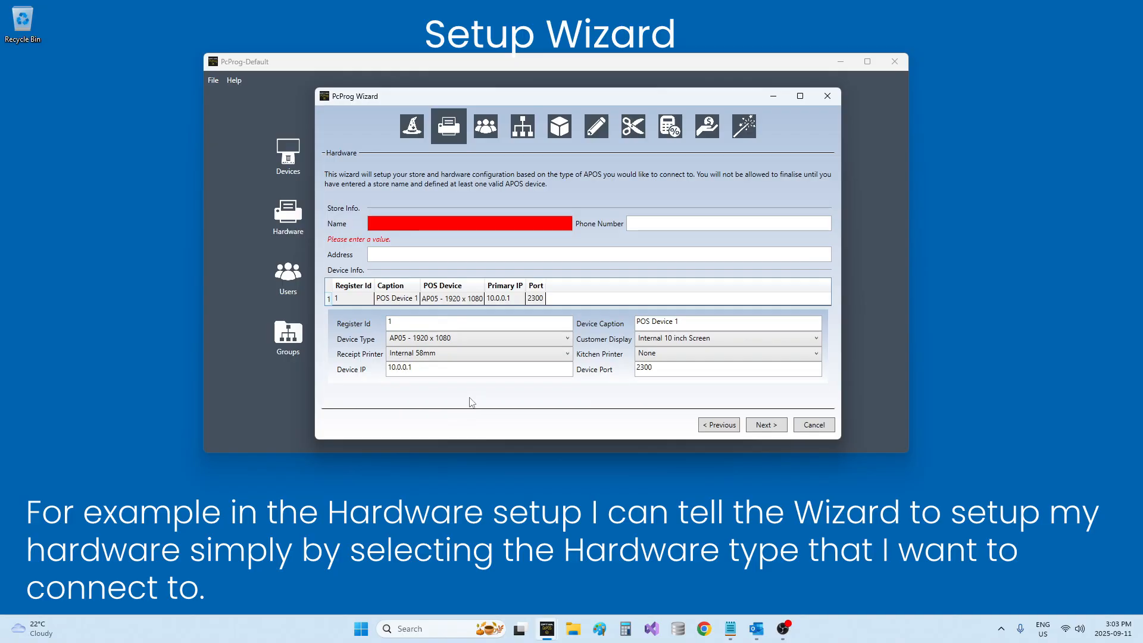
Go through the wizard's Users and Departments steps, checking the default rows and the commands for deleting, inserting or duplicating them.
click(770, 432)
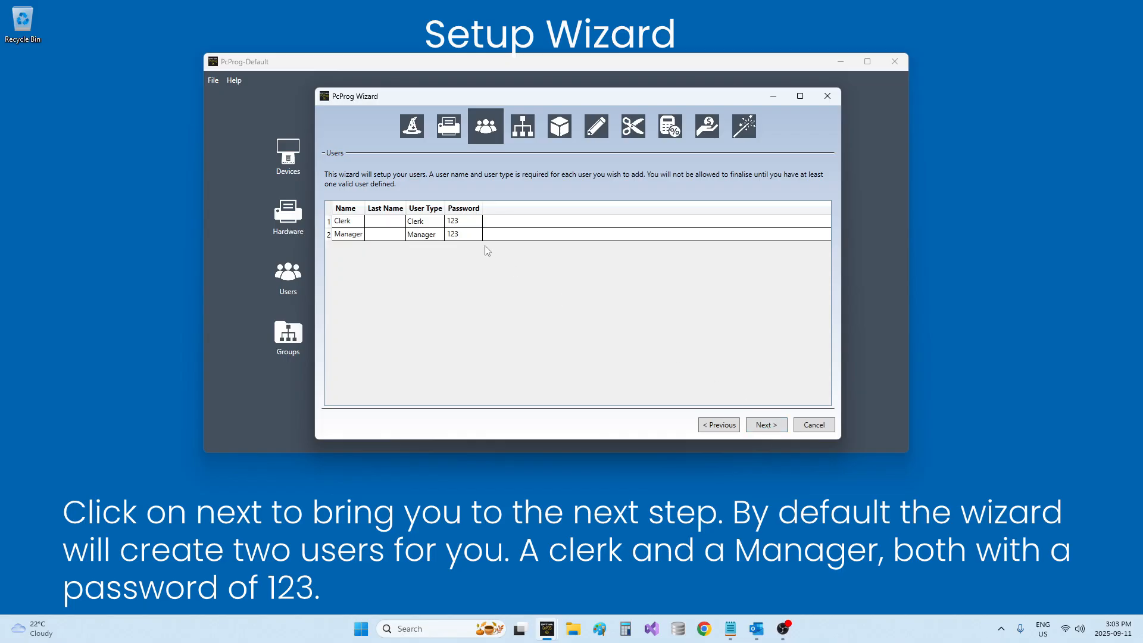
click(421, 221)
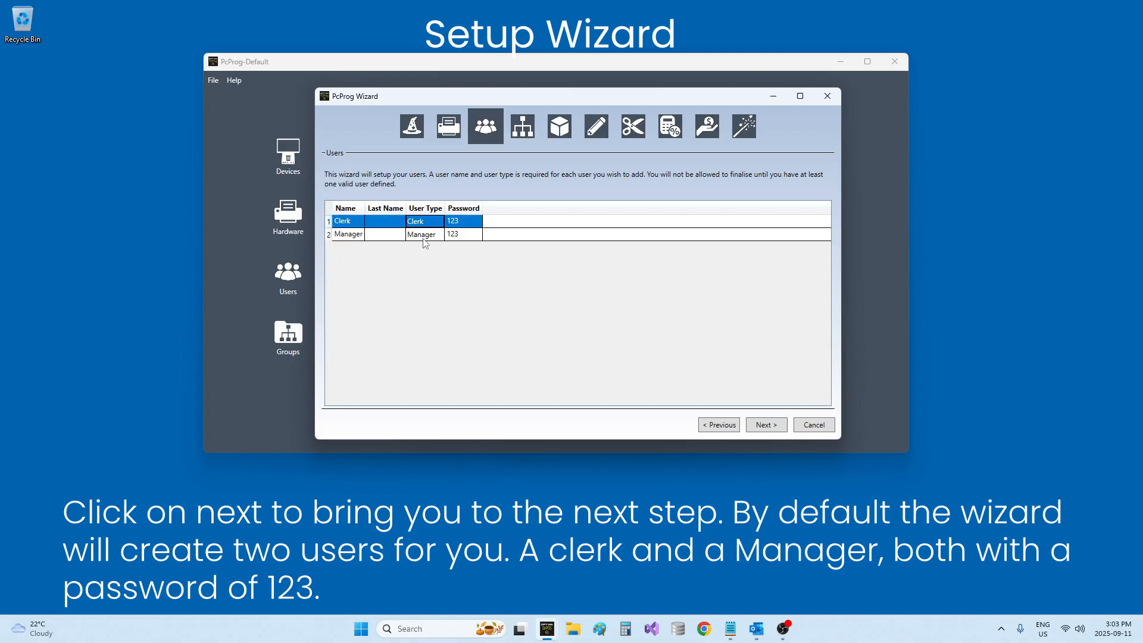
click(424, 236)
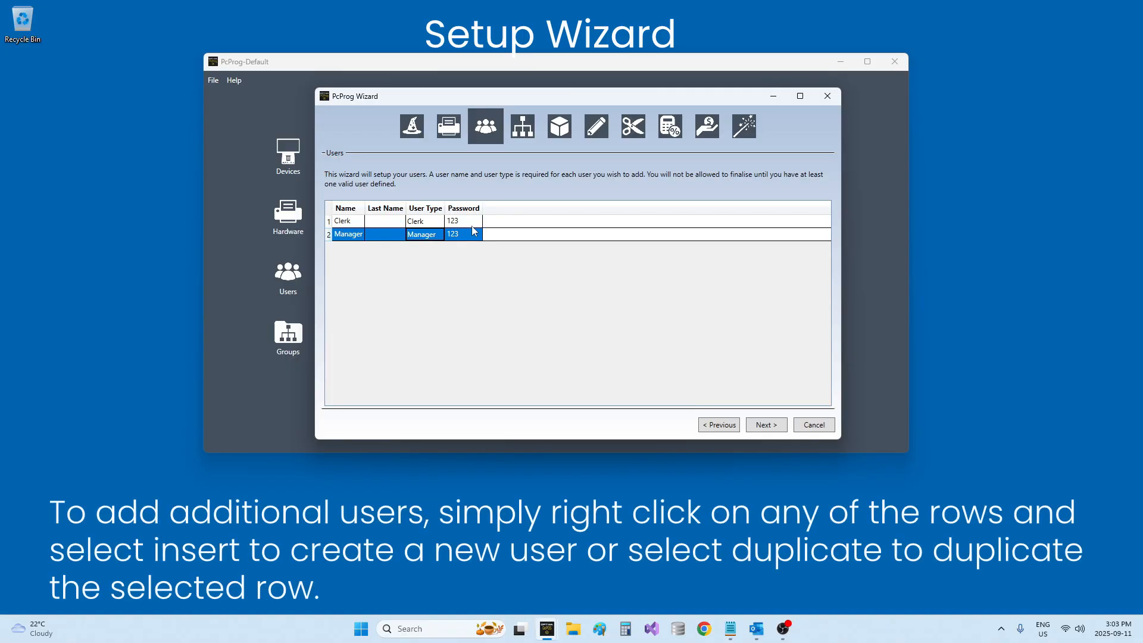
right_click(332, 224)
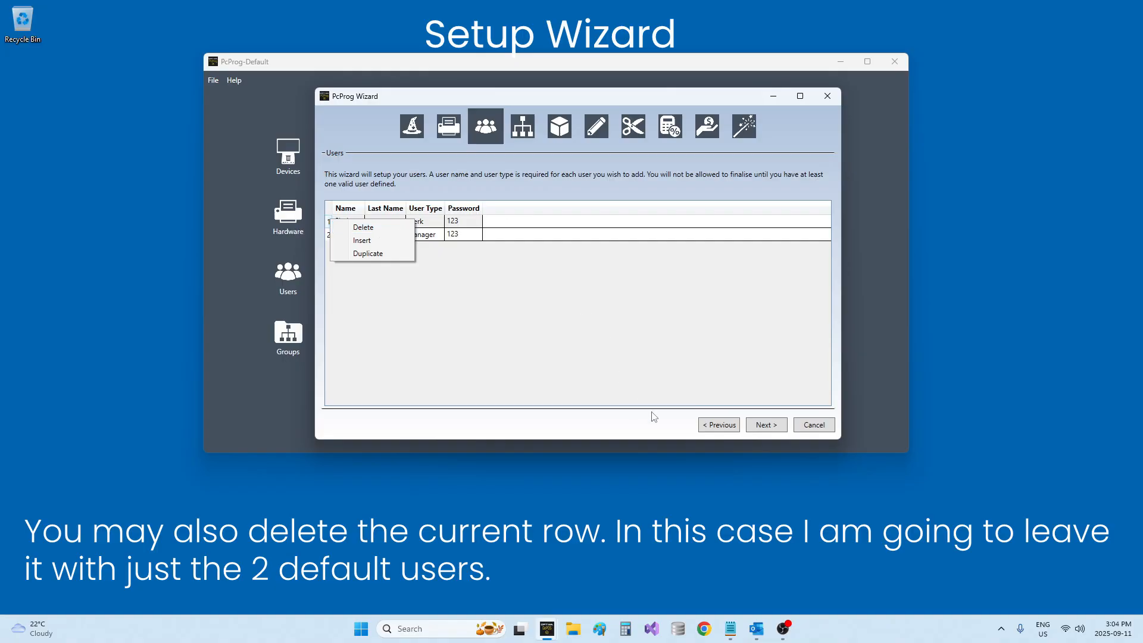
click(764, 427)
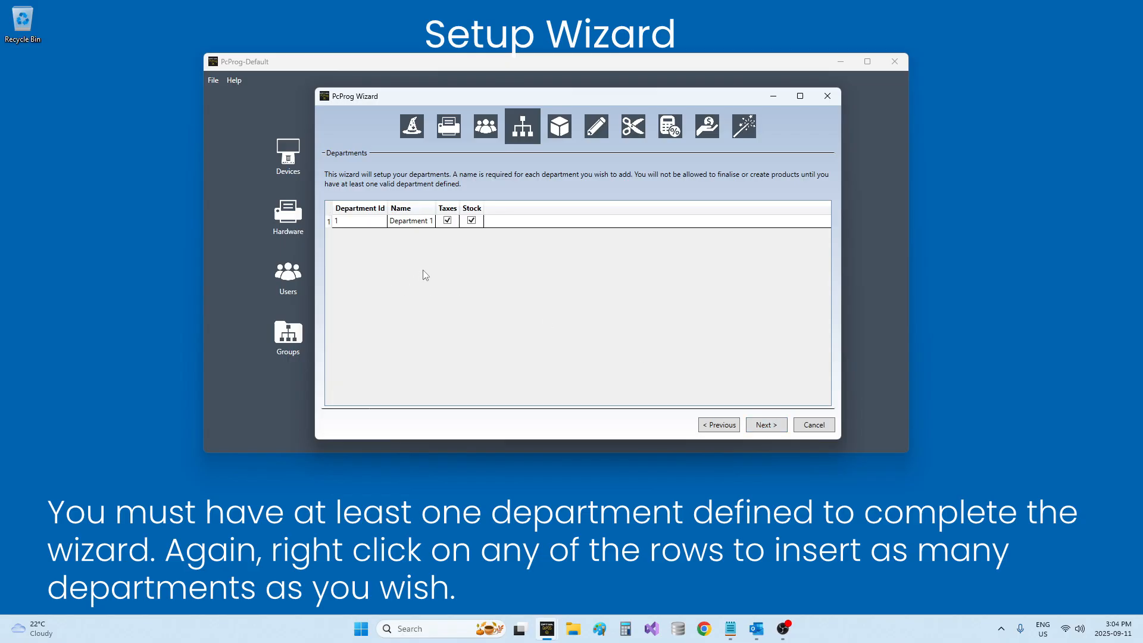
right_click(331, 224)
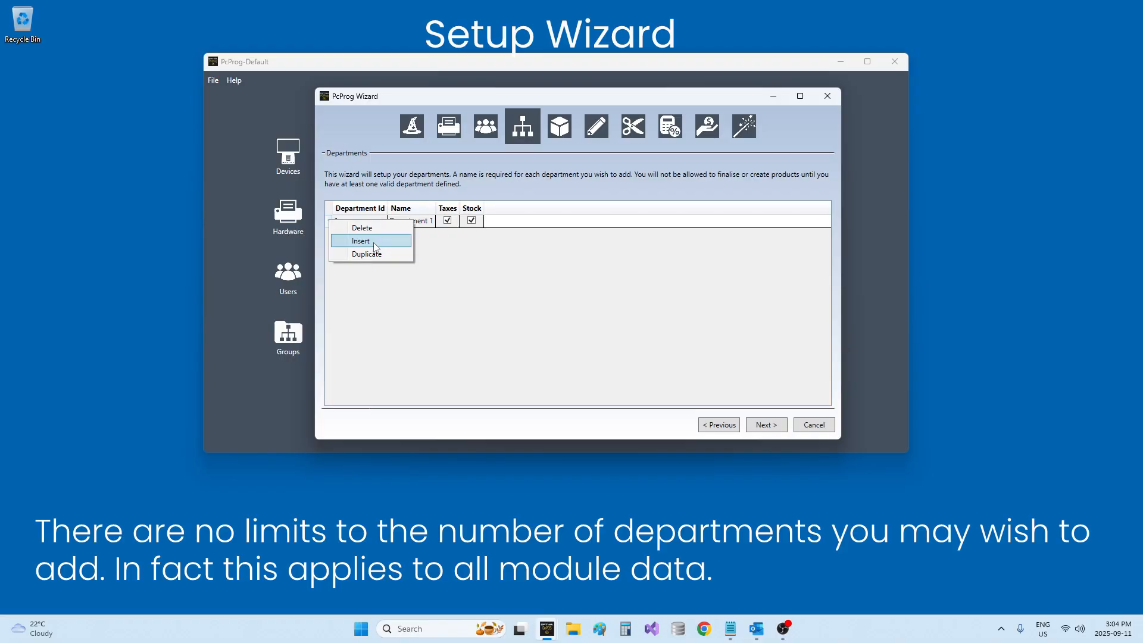
Advance the wizard to the Products step and set the price of Product Name 1 to $1.00.
click(766, 425)
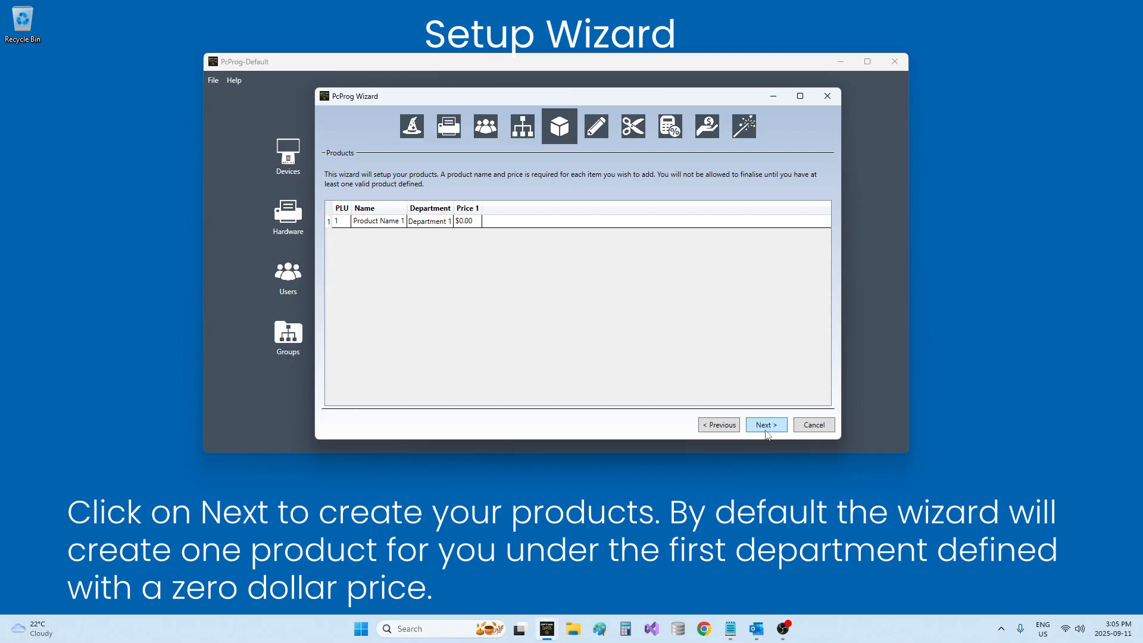
click(472, 226)
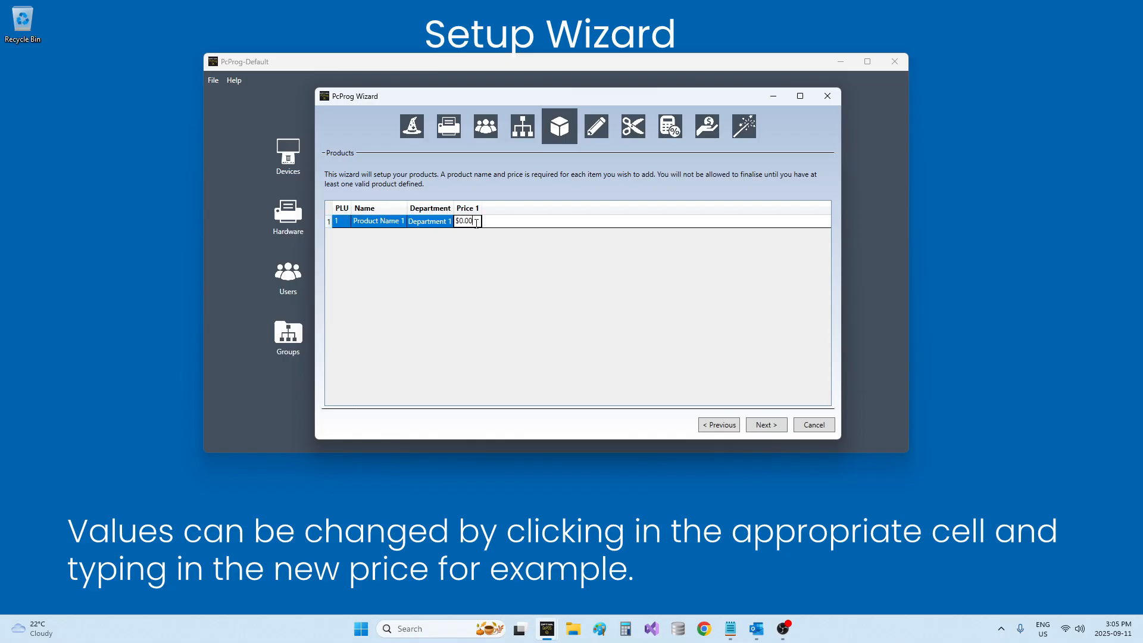
key(BackSpace)
key(BackSpace)
key(BackSpace)
text(1.00)
key(Tab)
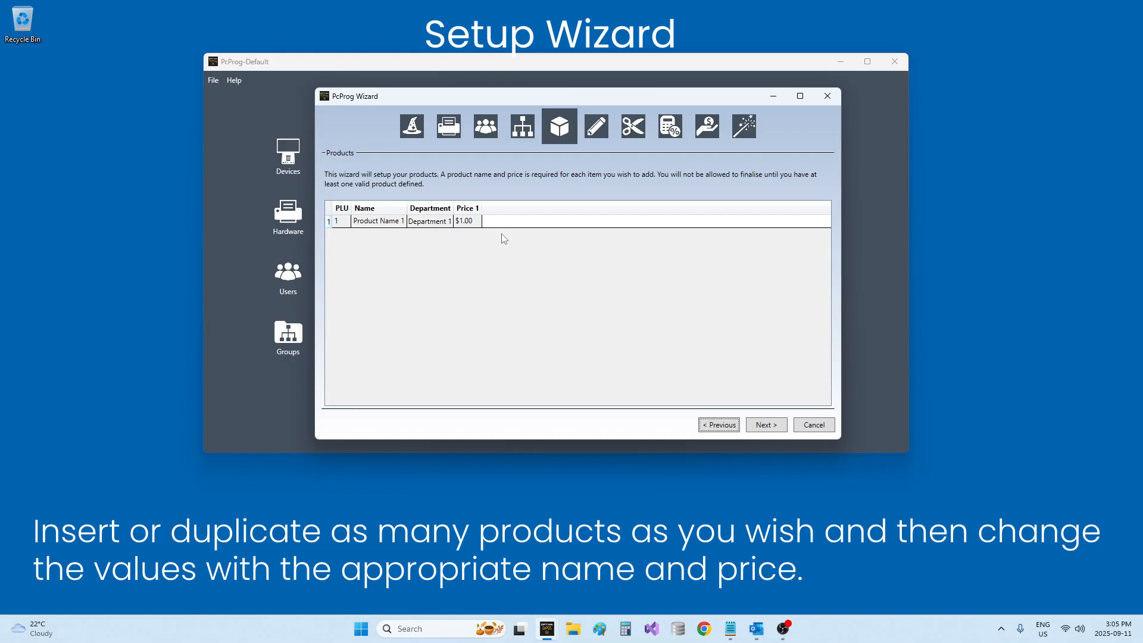
Duplicate the first product row six times to make seven products.
right_click(327, 223)
click(370, 255)
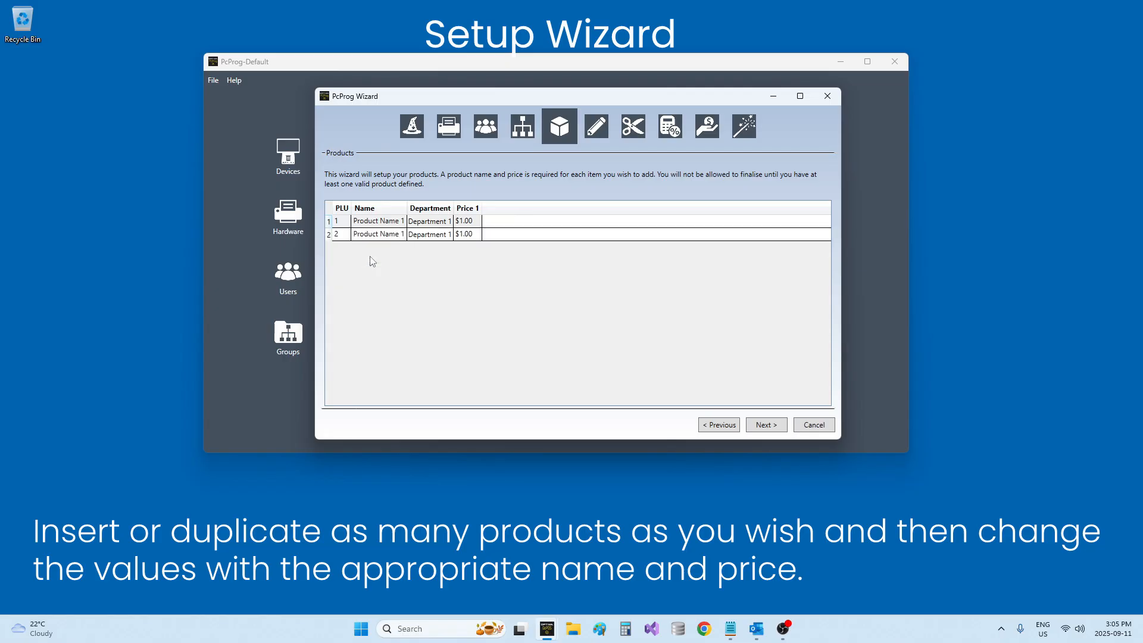
key(ctrl+d)
key(ctrl+d)
key(ctrl+d)
key(ctrl+d)
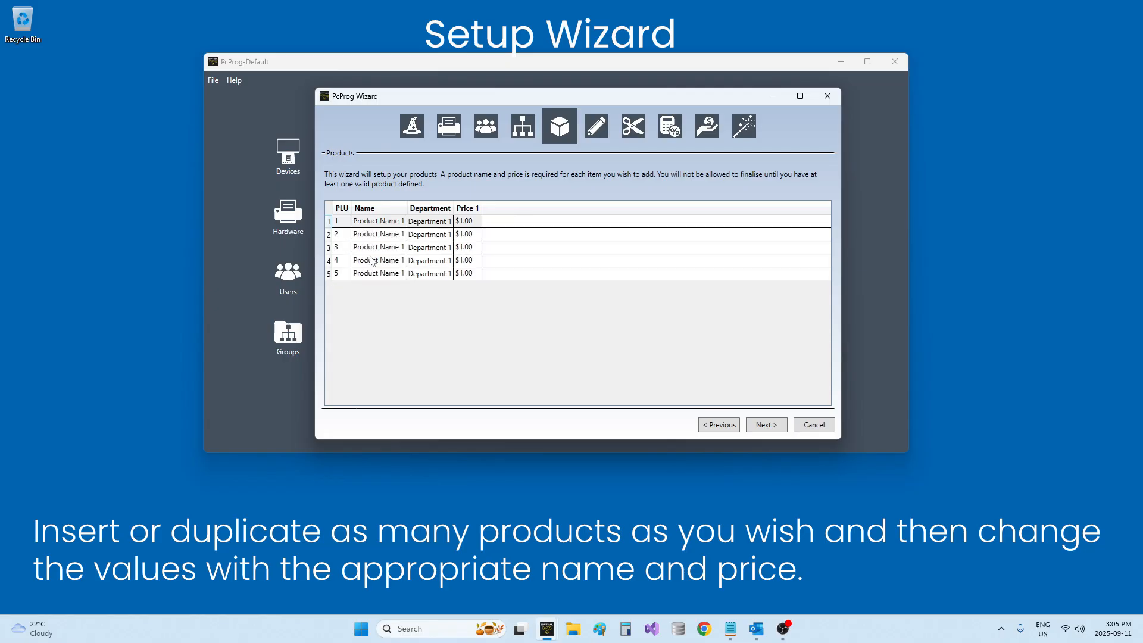
key(ctrl+d)
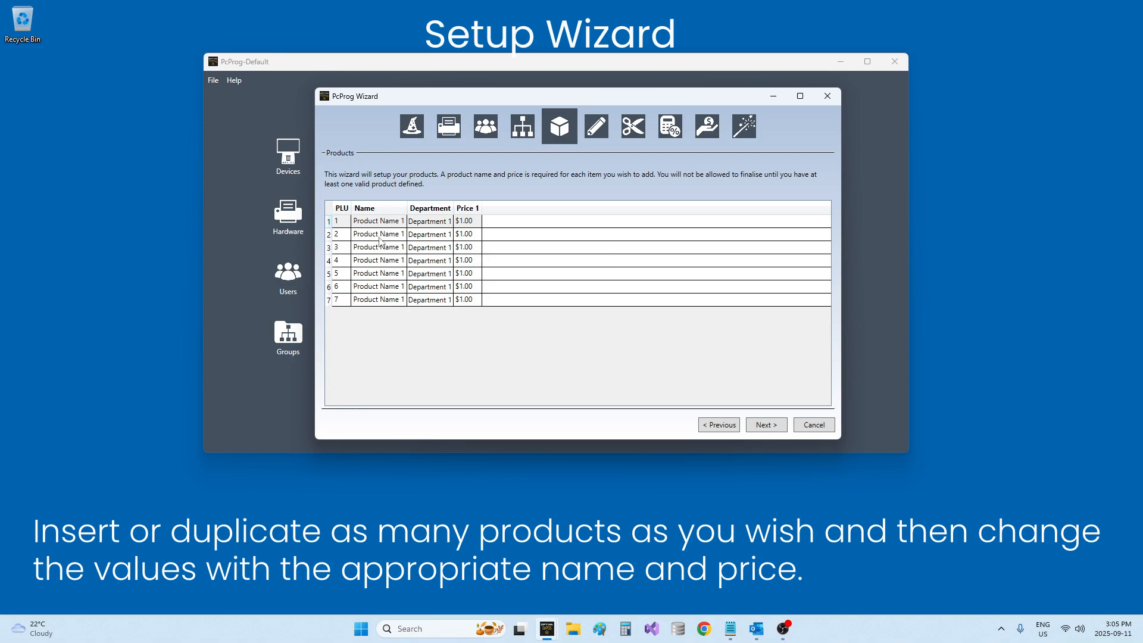
Rename the product with PLU 2 as Product Name 2 and set its price to $2.00.
click(390, 237)
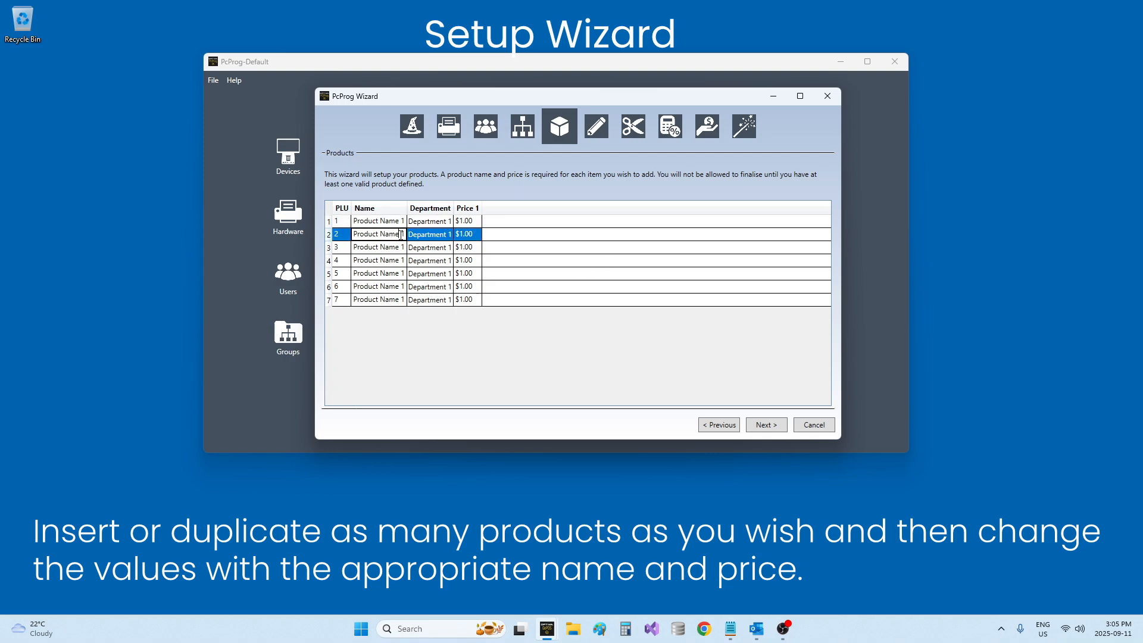
text(2)
double_click(468, 235)
text(2)
Rename the products with PLU 3 to 7 as Product Name 3, Product Name 3, Product Name 4, Product Name 5 and Product Name 6.
double_click(391, 249)
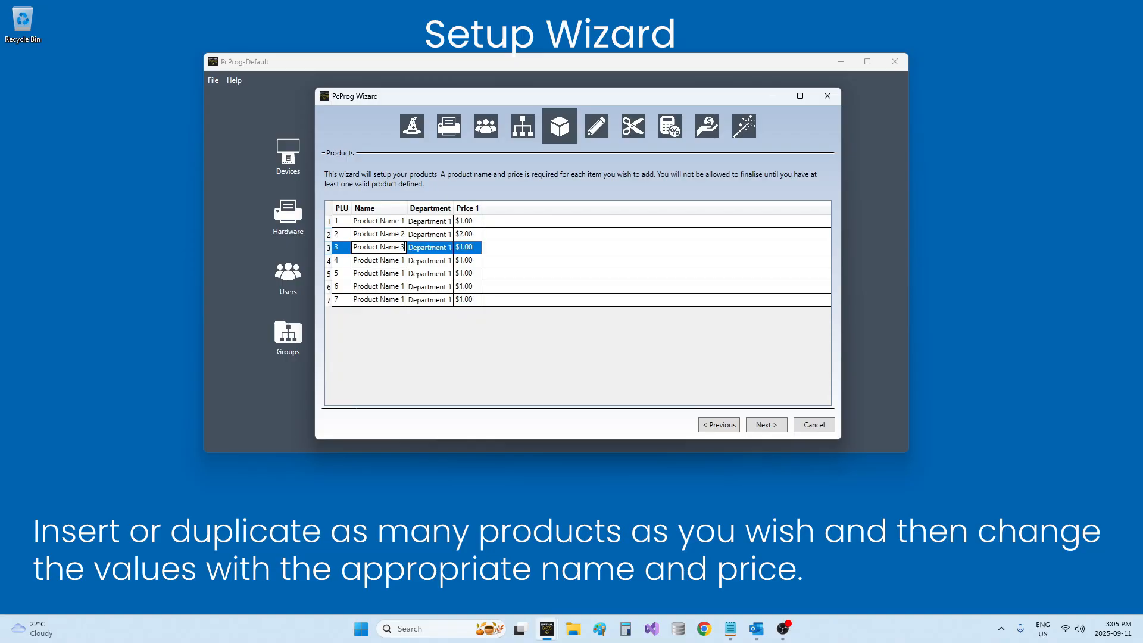
key(Return)
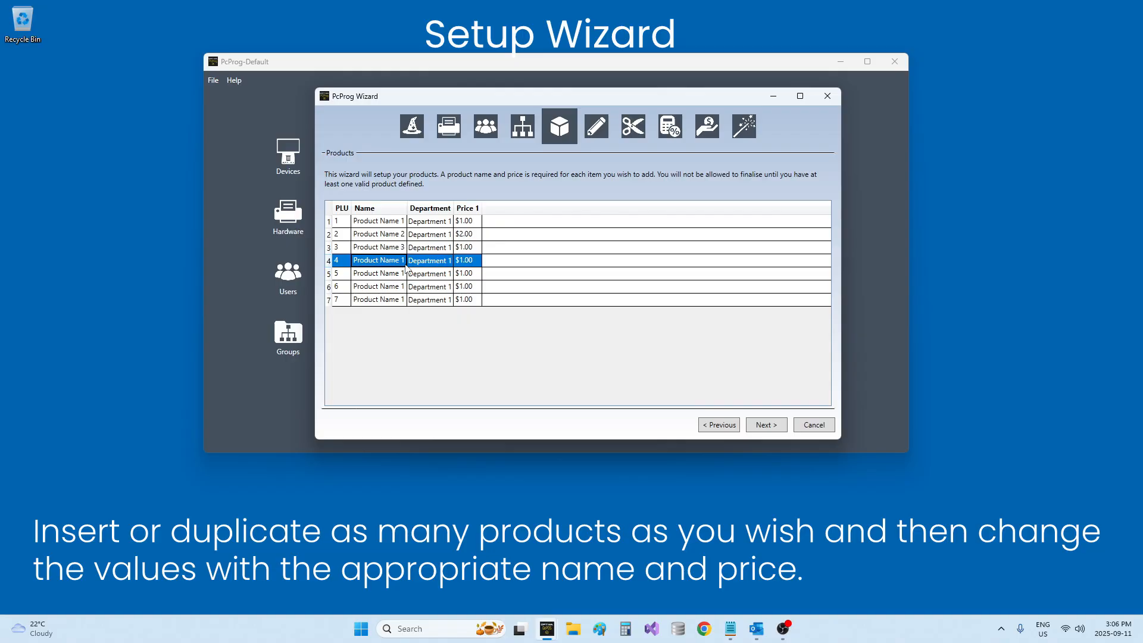
double_click(404, 265)
text(3)
key(Return)
double_click(404, 277)
text(4)
key(Return)
double_click(404, 286)
text(5)
double_click(402, 300)
text(6)
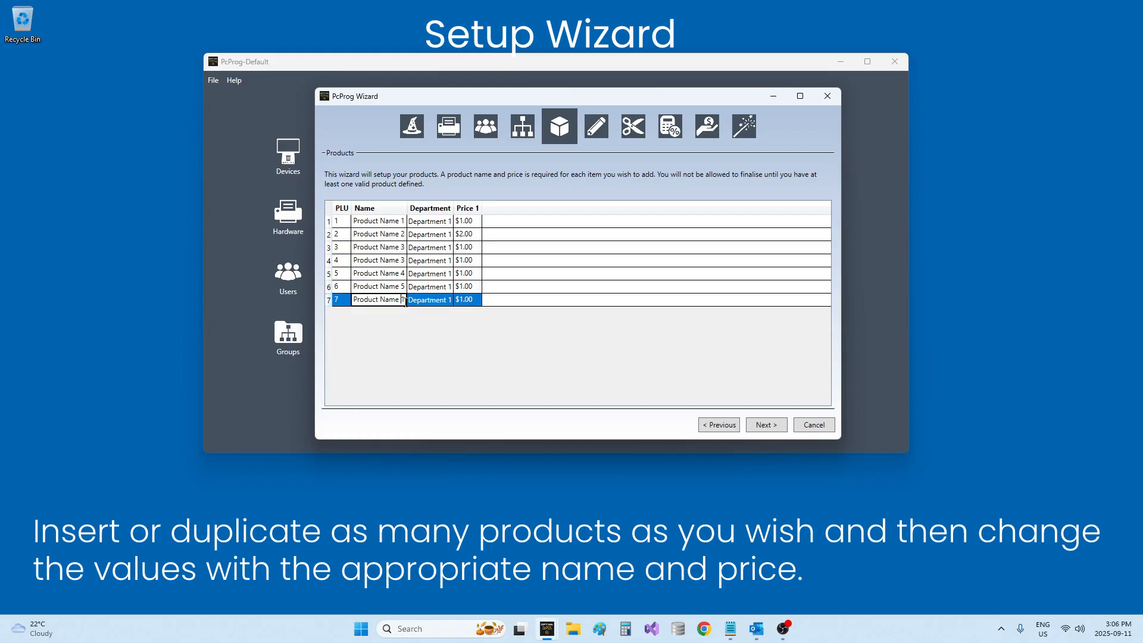
Set the prices of the products with PLU 3 to 7 to $3.00, $4.00, $5.00, $6.00 and $7.00.
click(475, 248)
text(3)
key(Return)
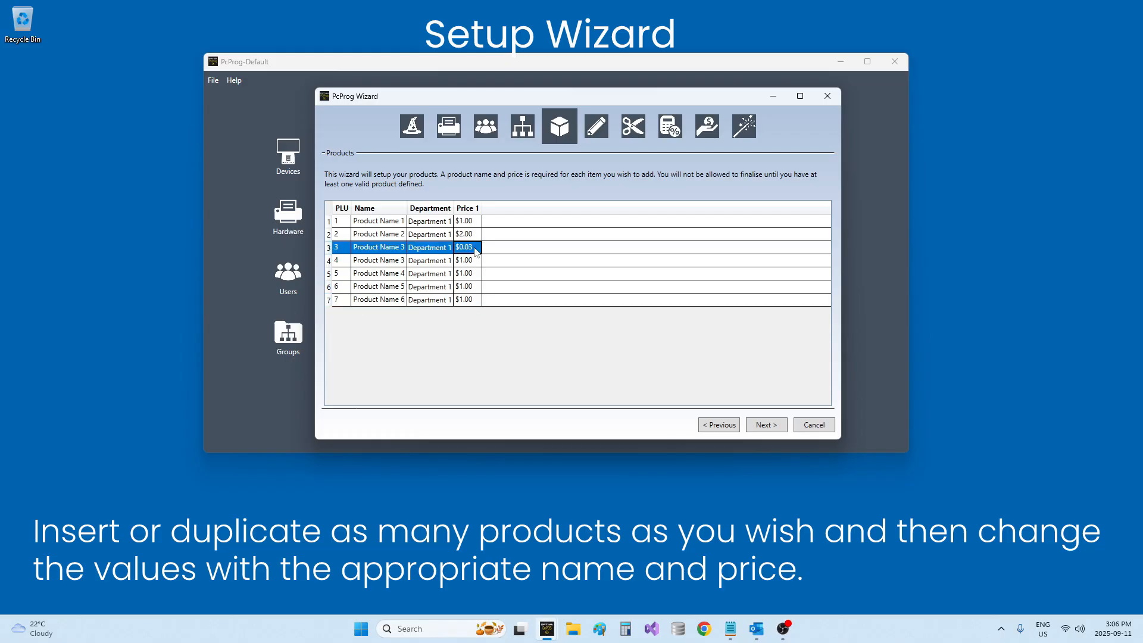
text(4)
key(Return)
text(6)
key(Return)
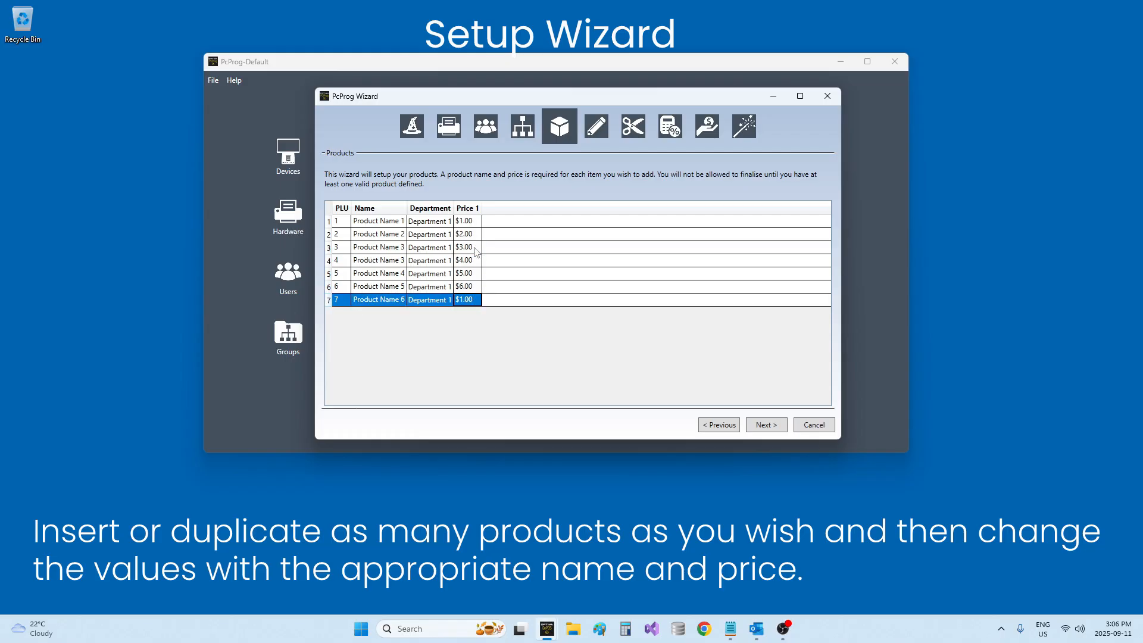
text(7)
key(Return)
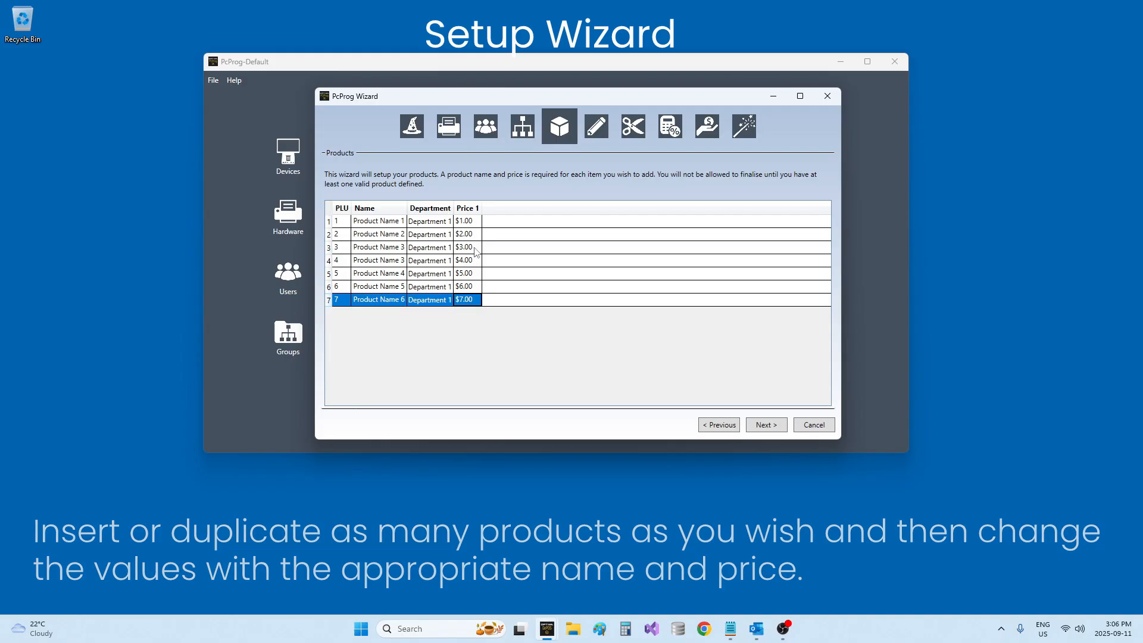
Check which departments can be assigned to the first product.
click(442, 222)
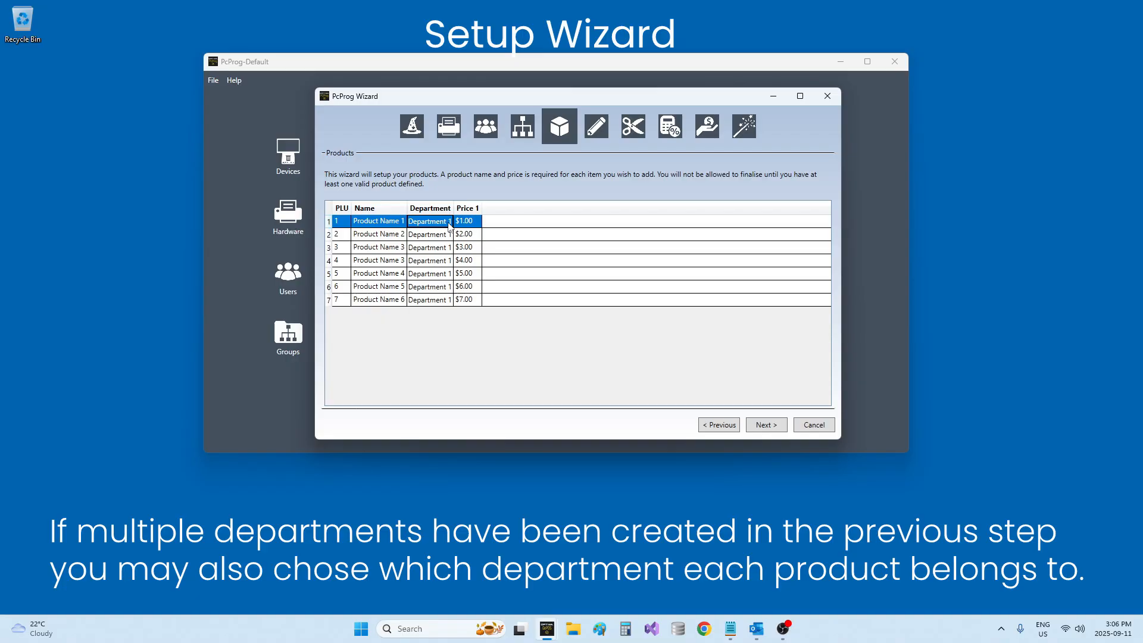
click(449, 225)
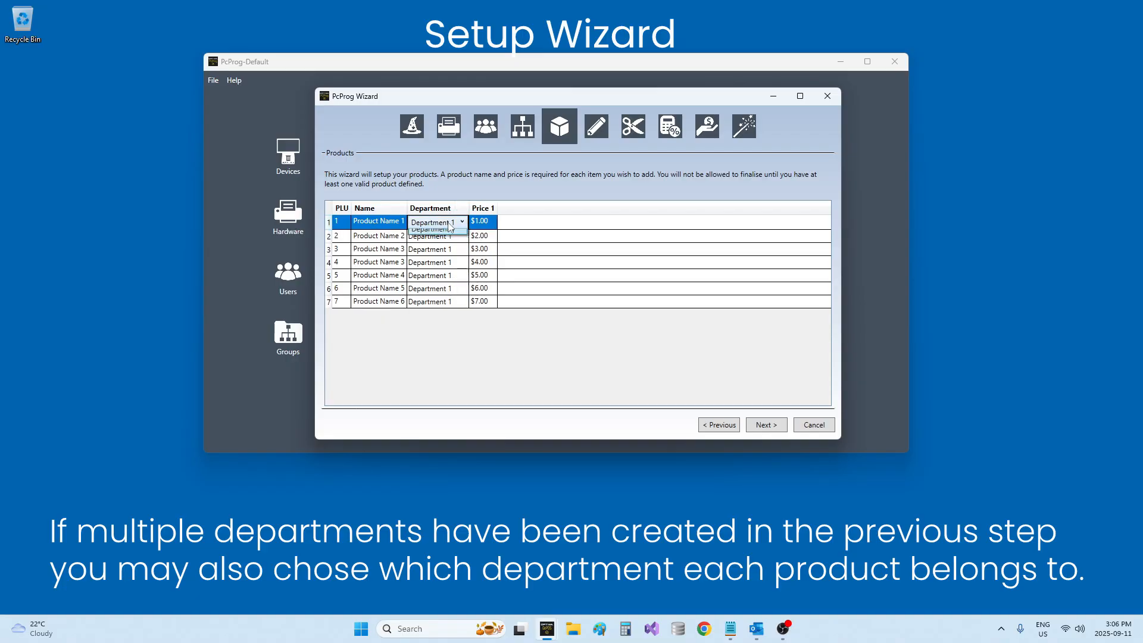
click(462, 223)
click(462, 224)
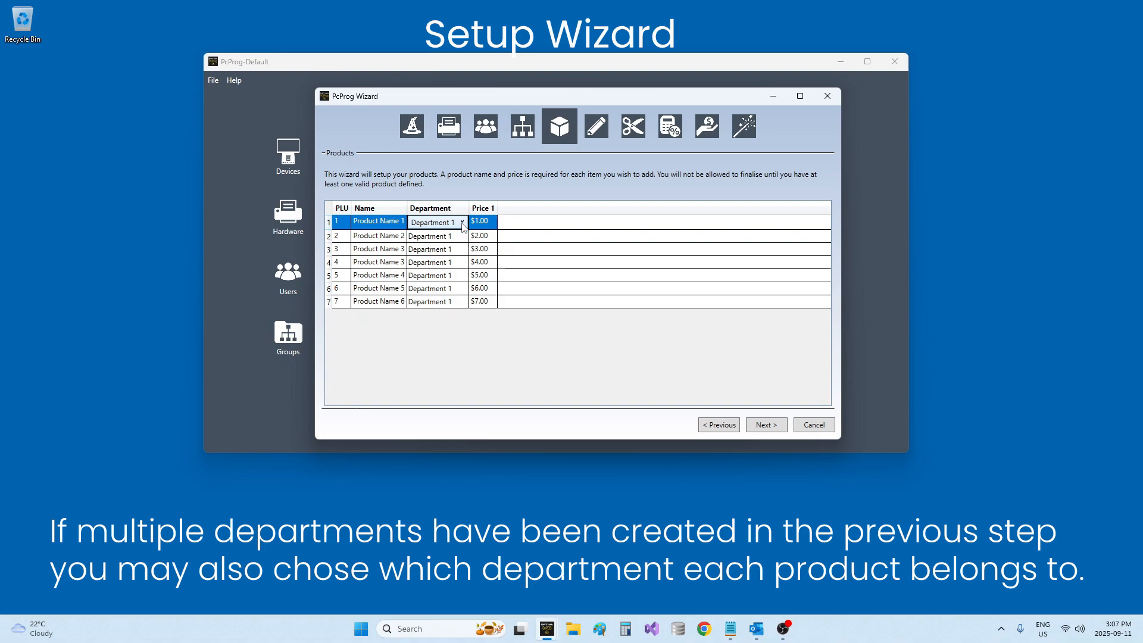
Proceed from the products and choose Yes to define corrections, keeping the default Delete, Refund and Cancel entries.
click(766, 425)
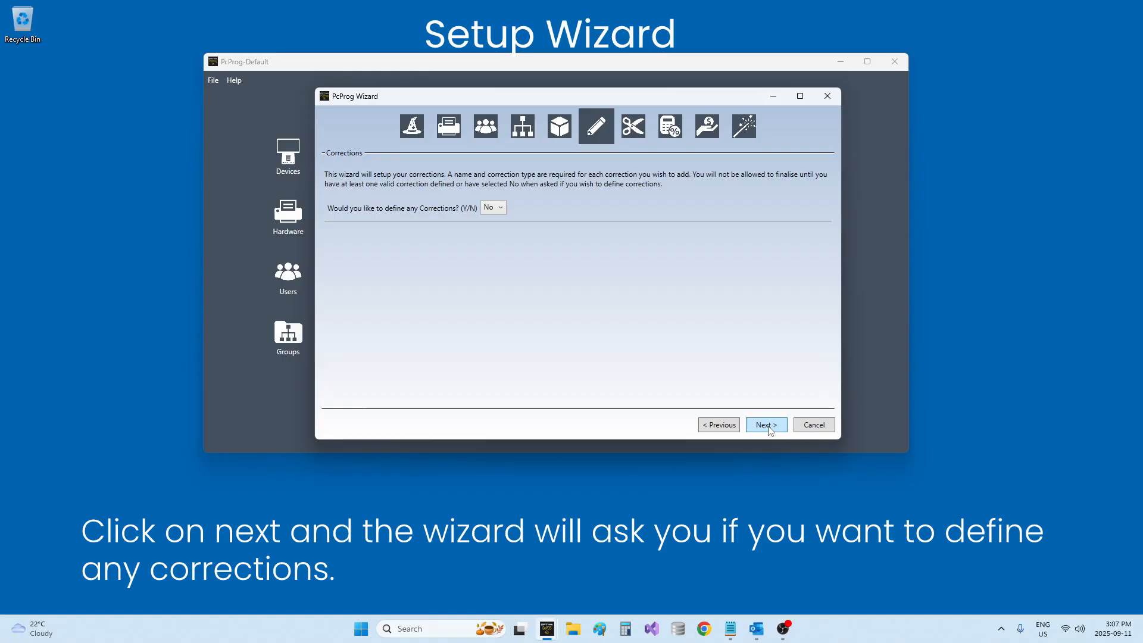
click(500, 209)
click(491, 234)
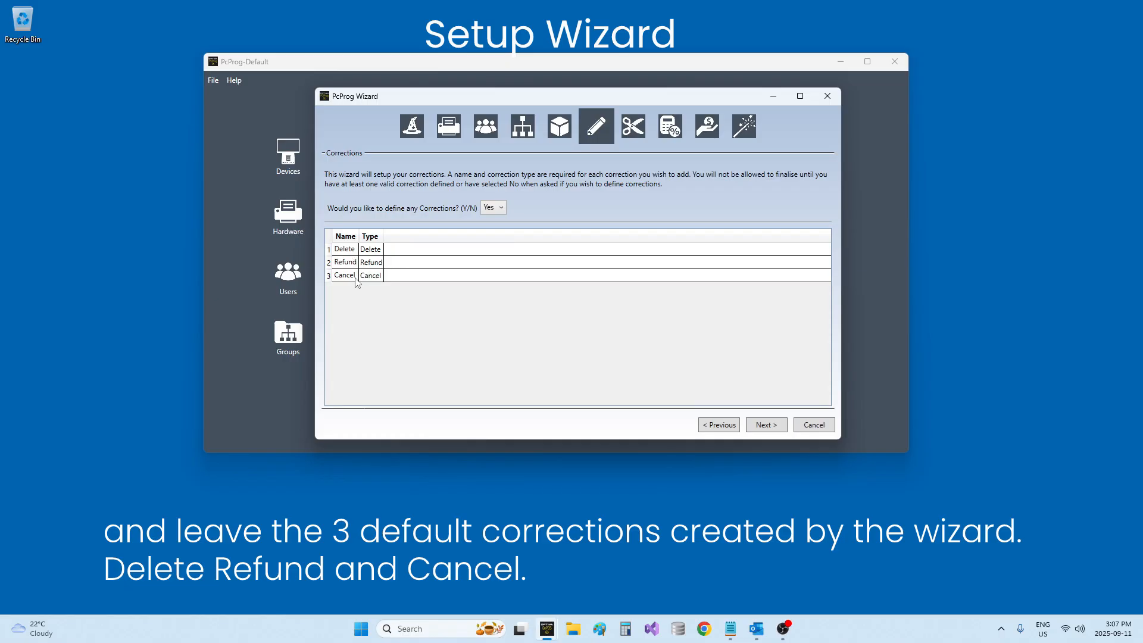
Proceed to the discounts and choose Yes to define them, keeping the default $ Discount and % Discount entries.
click(766, 425)
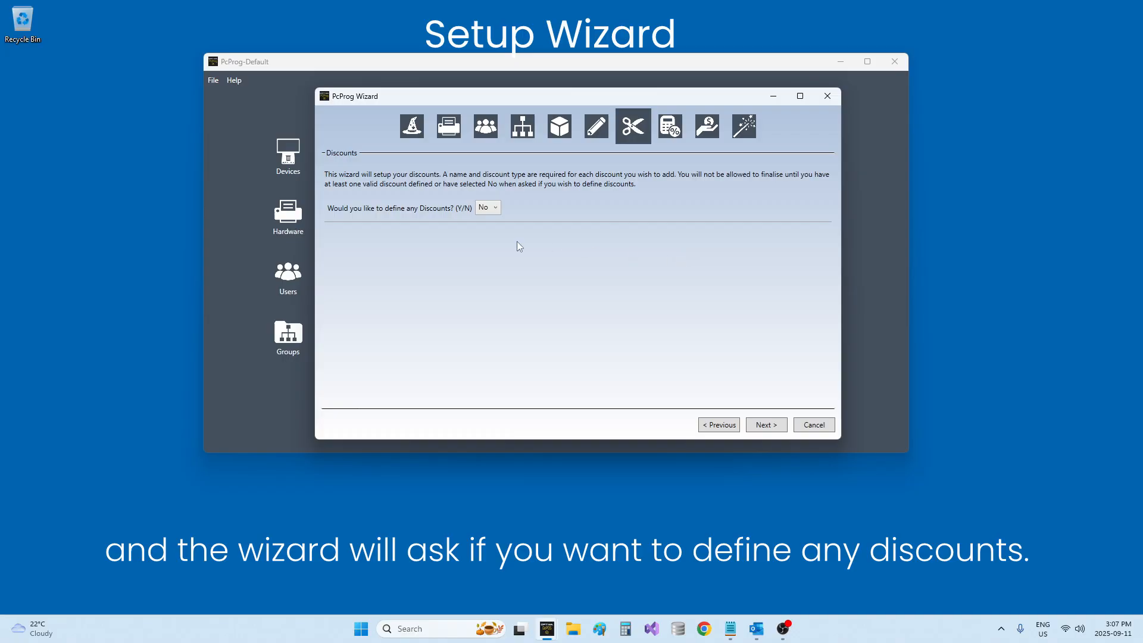
click(488, 208)
click(494, 231)
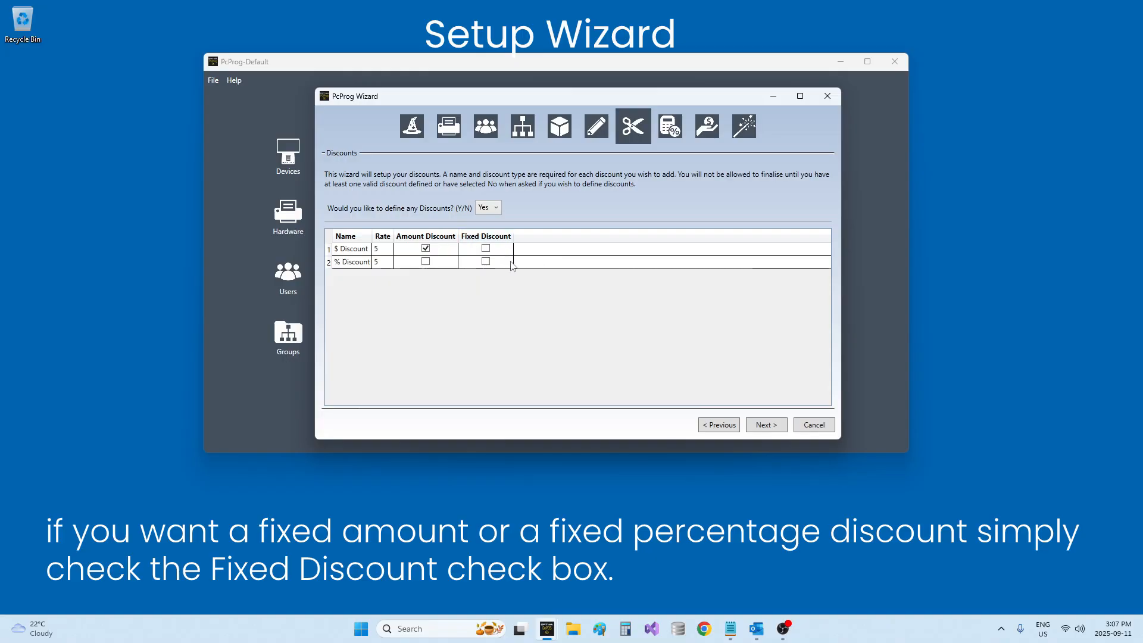
Choose Yes to define taxes, then accept the default tax and tenders to reach the wizard's final page.
click(765, 424)
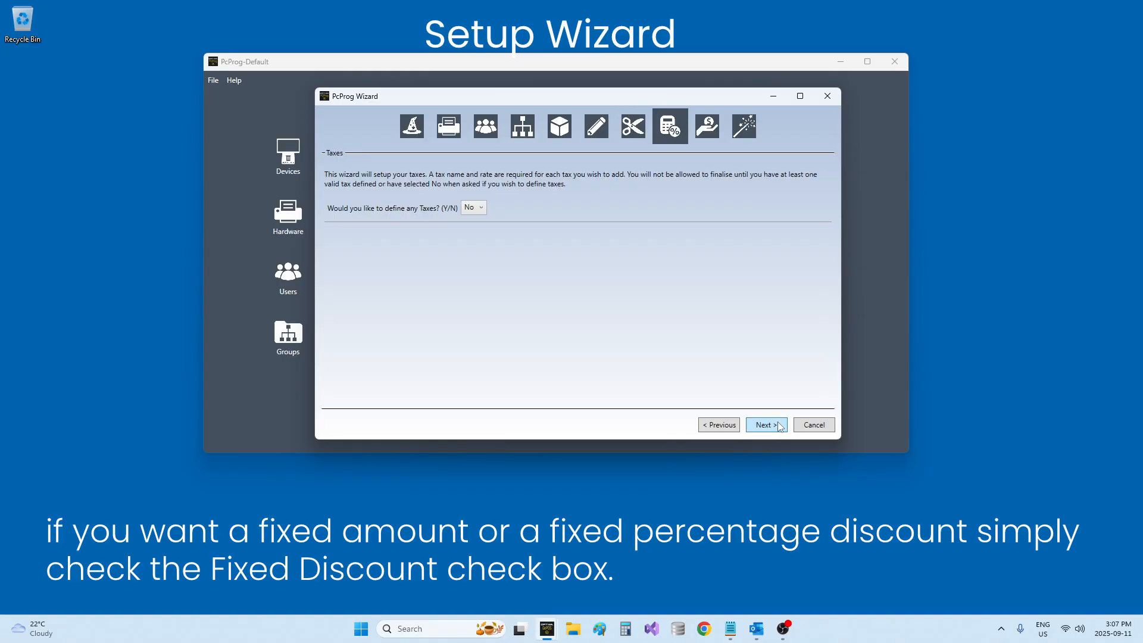
click(476, 208)
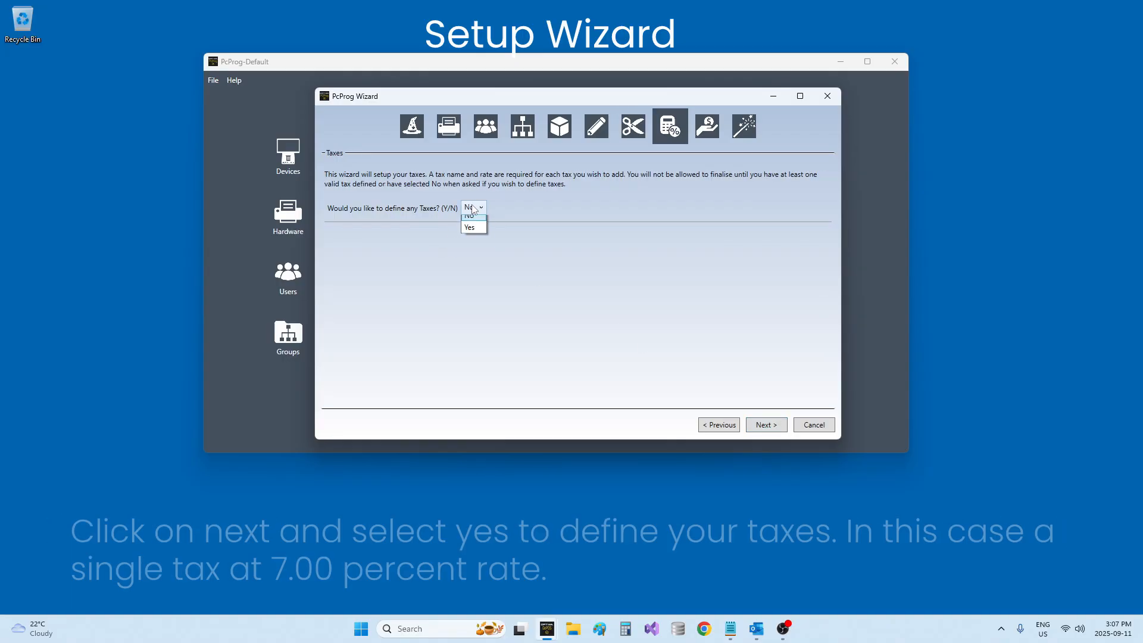
click(474, 230)
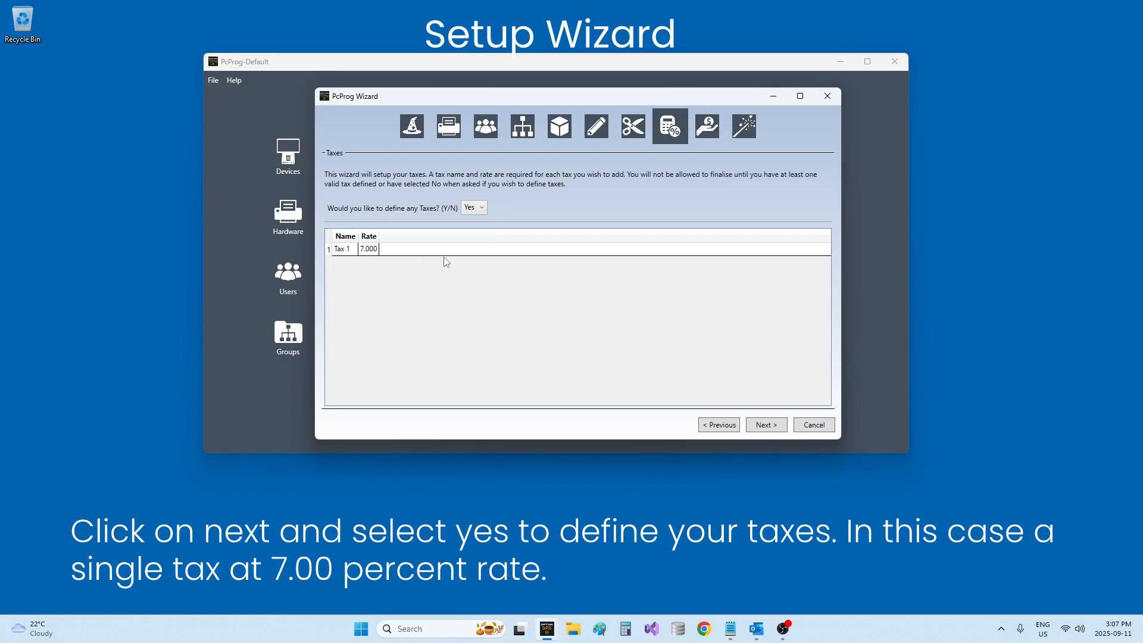
click(766, 425)
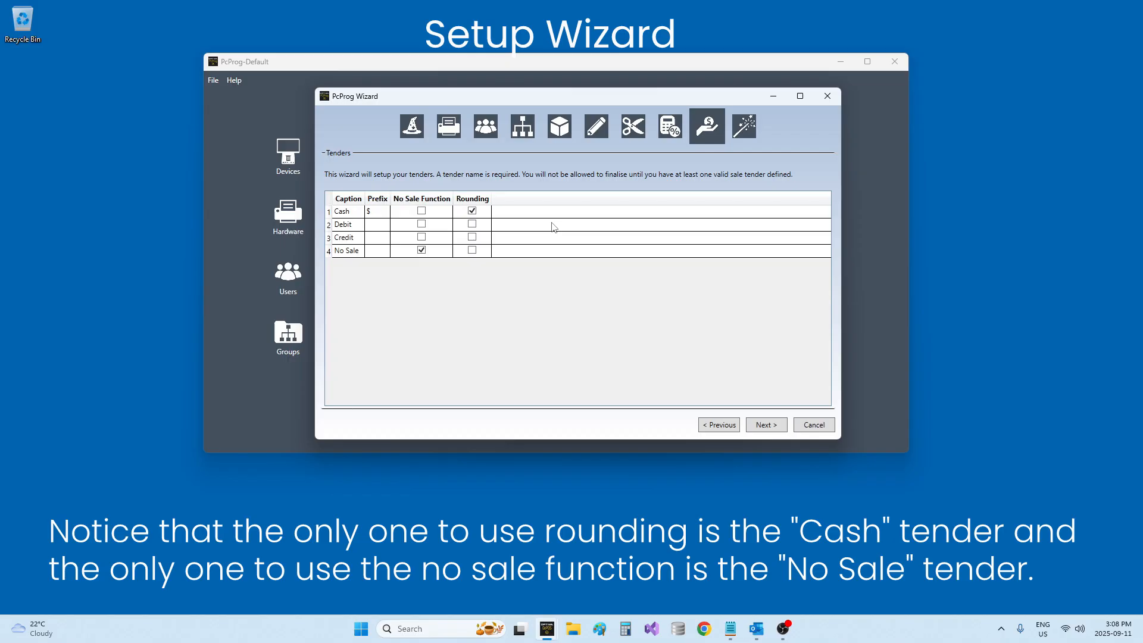
click(759, 425)
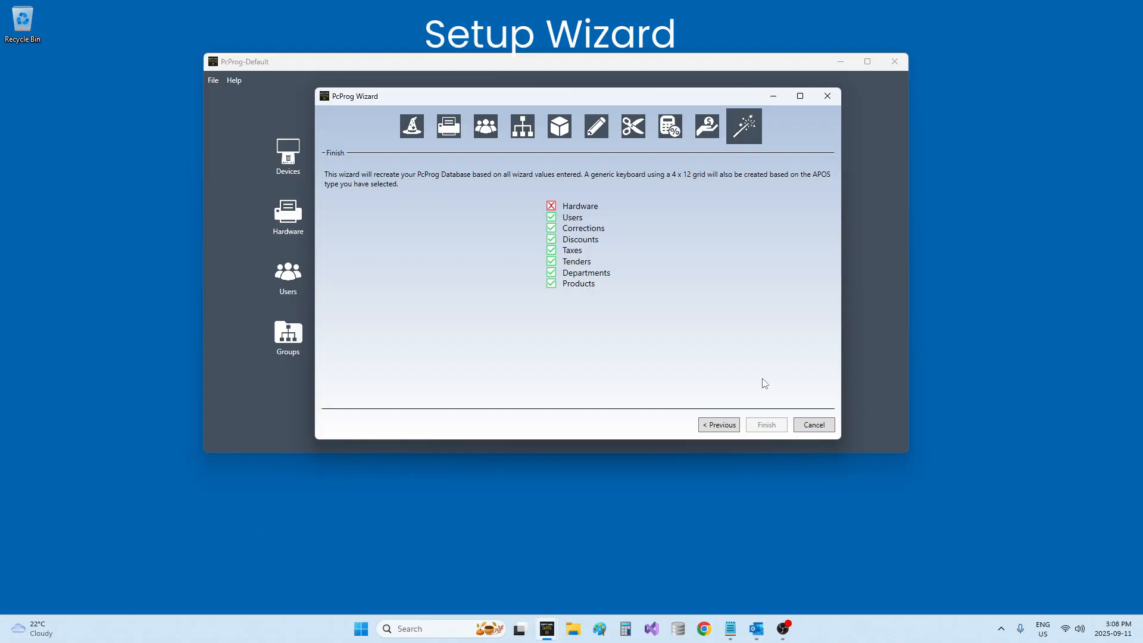
Return to the wizard's hardware settings, name the store My Store and fill in its phone number and address.
click(451, 137)
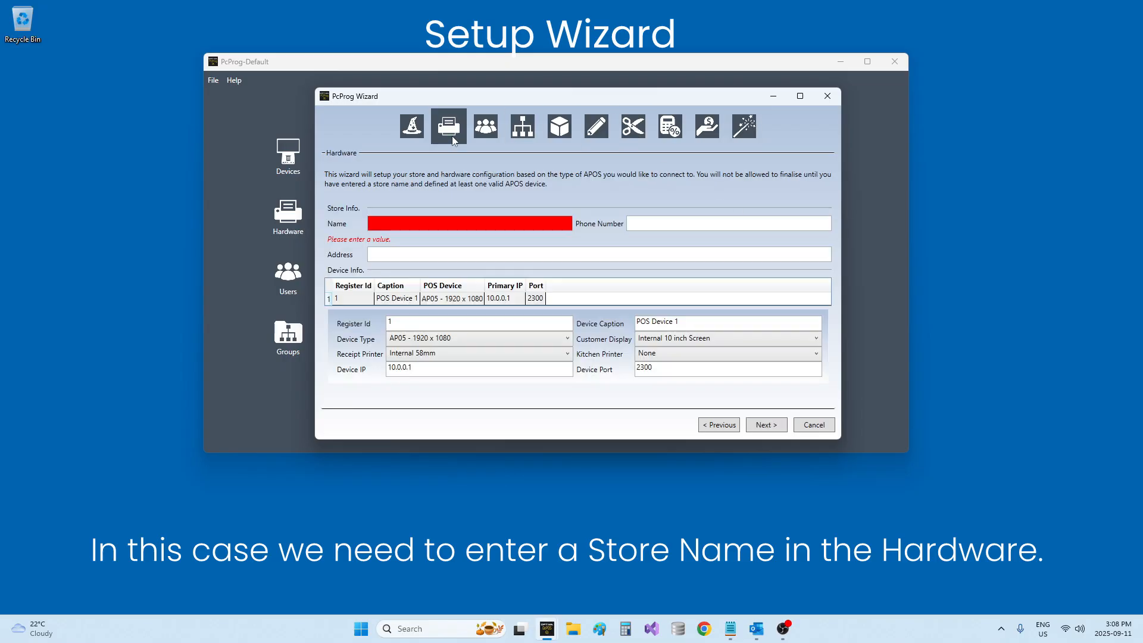
click(460, 221)
text(M)
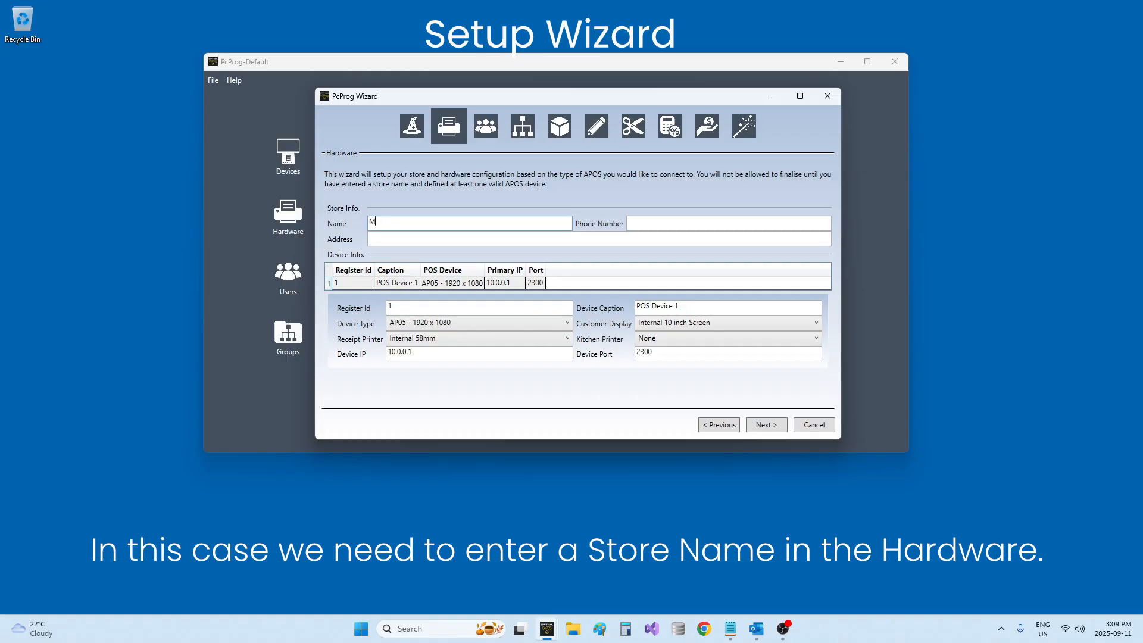
text(y Store)
click(713, 220)
text(20)
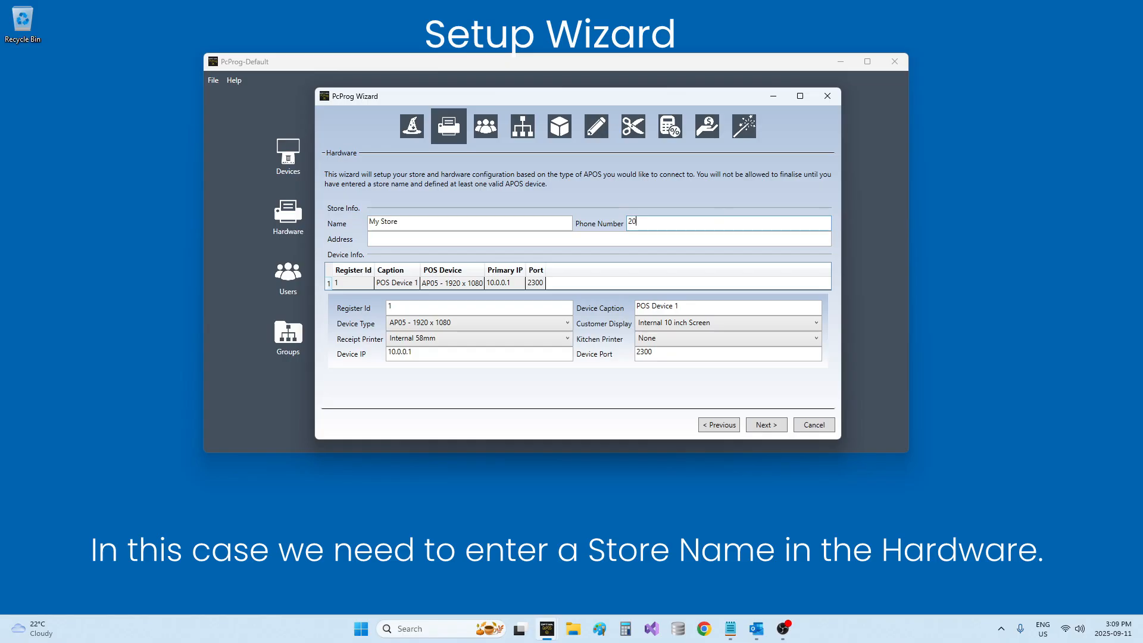
text(4 123 4567)
click(579, 236)
text(Any Street)
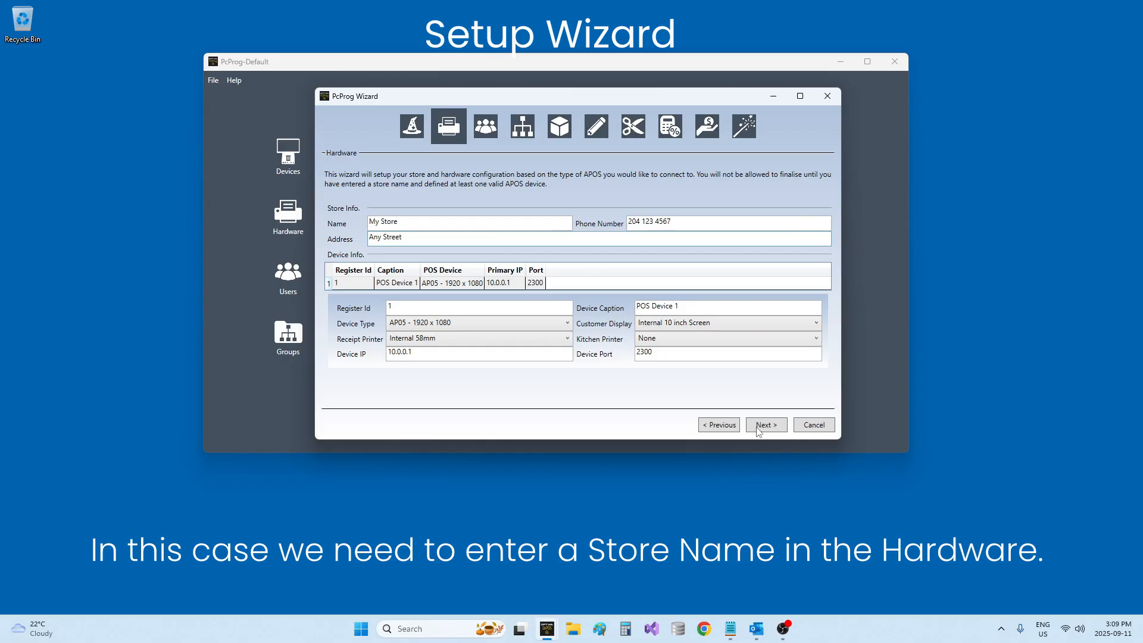
Go back to the wizard's final page and finish it to create the new project.
click(743, 135)
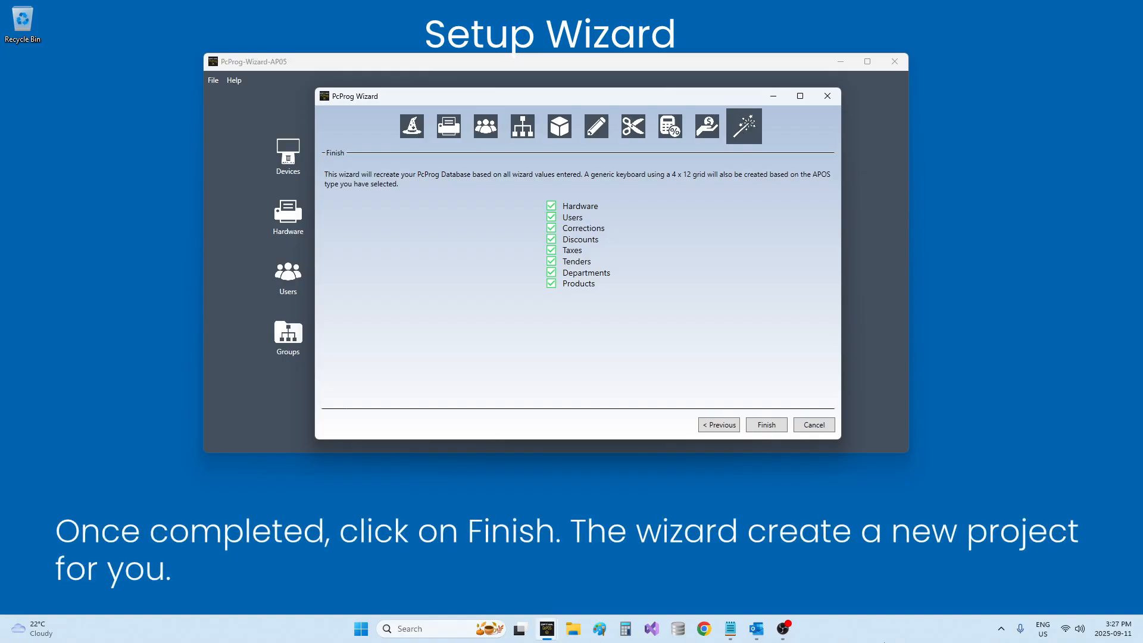
click(776, 427)
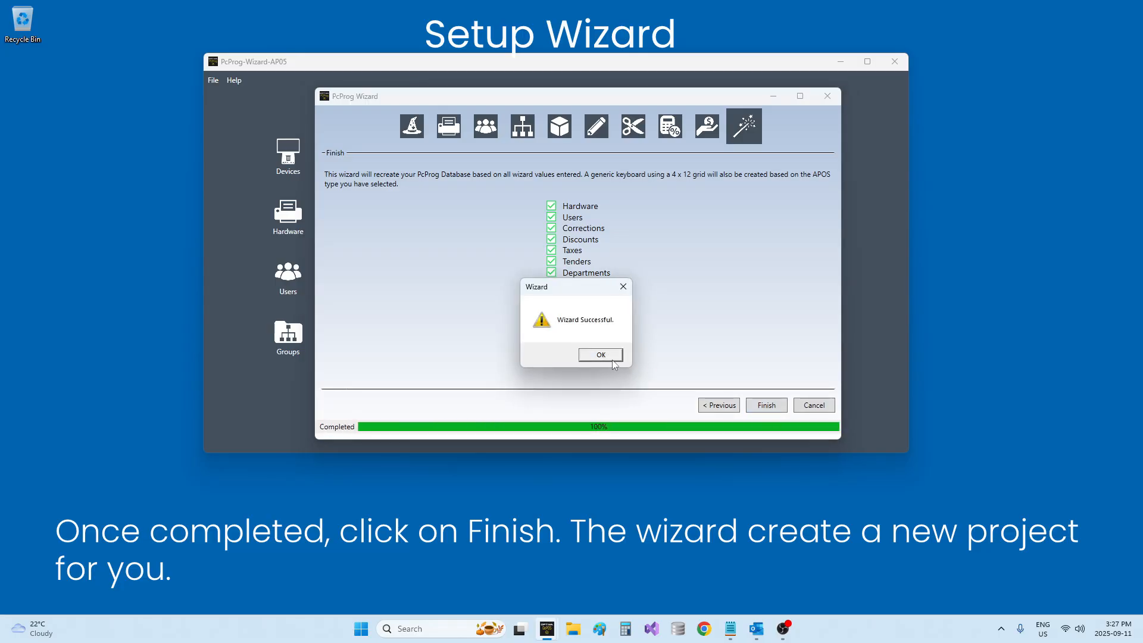
click(611, 360)
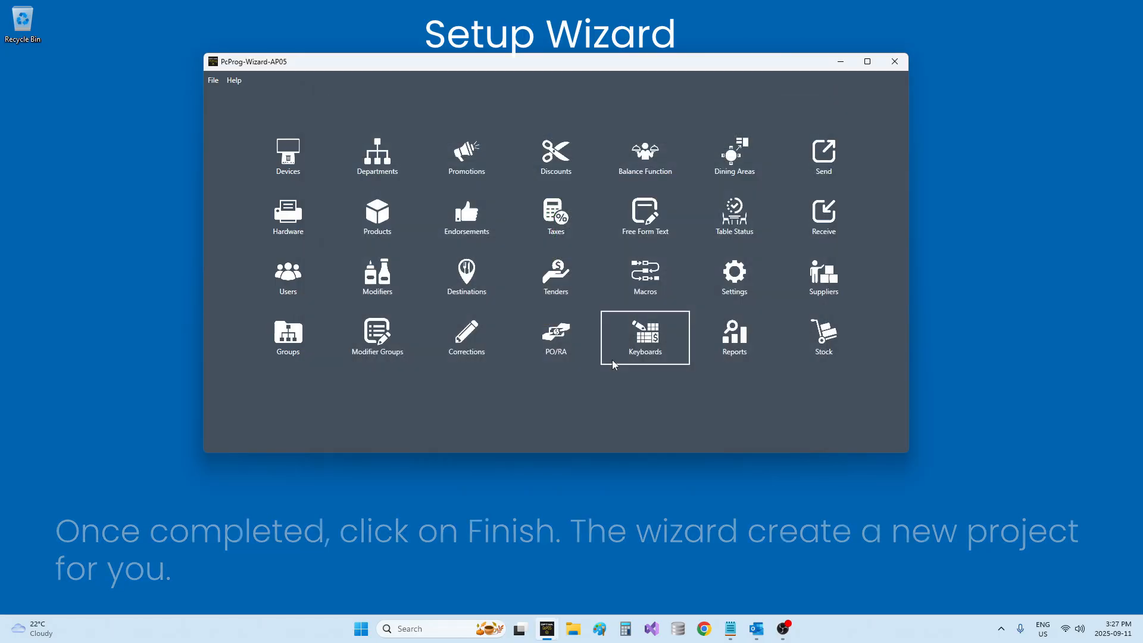
Check the POS device's settings and the receipt printer's header in the new project.
click(299, 163)
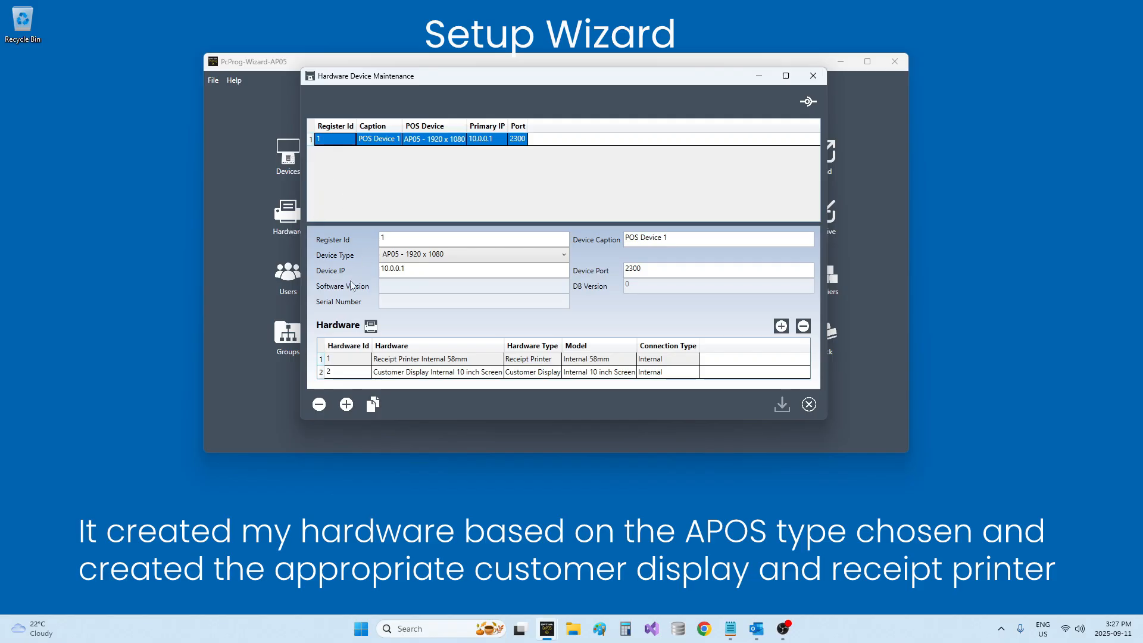
double_click(397, 359)
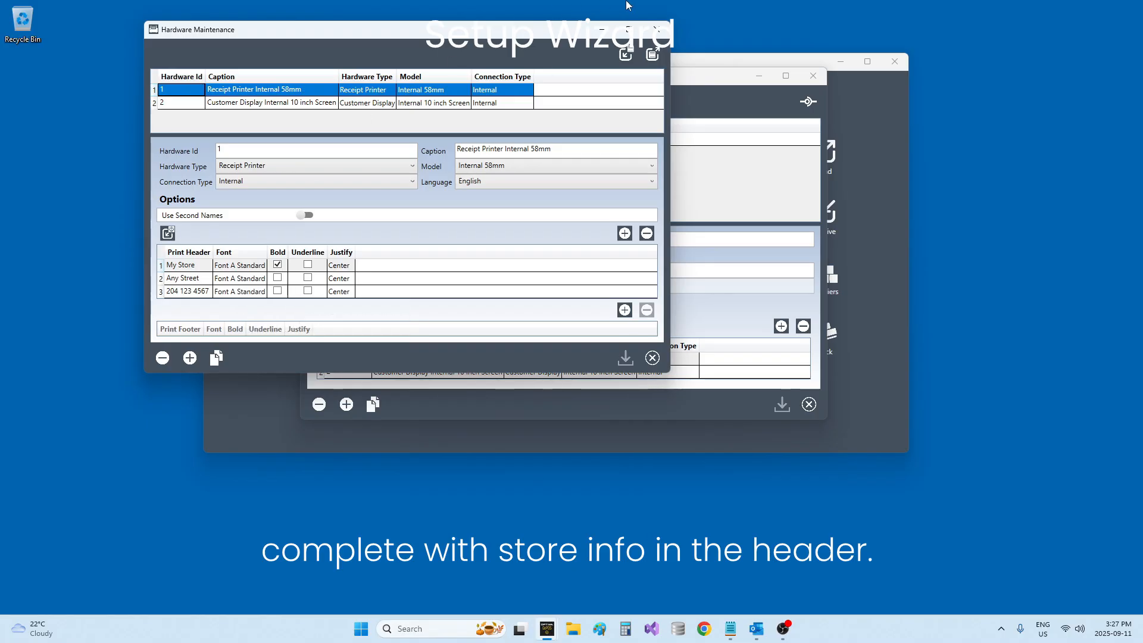
click(656, 30)
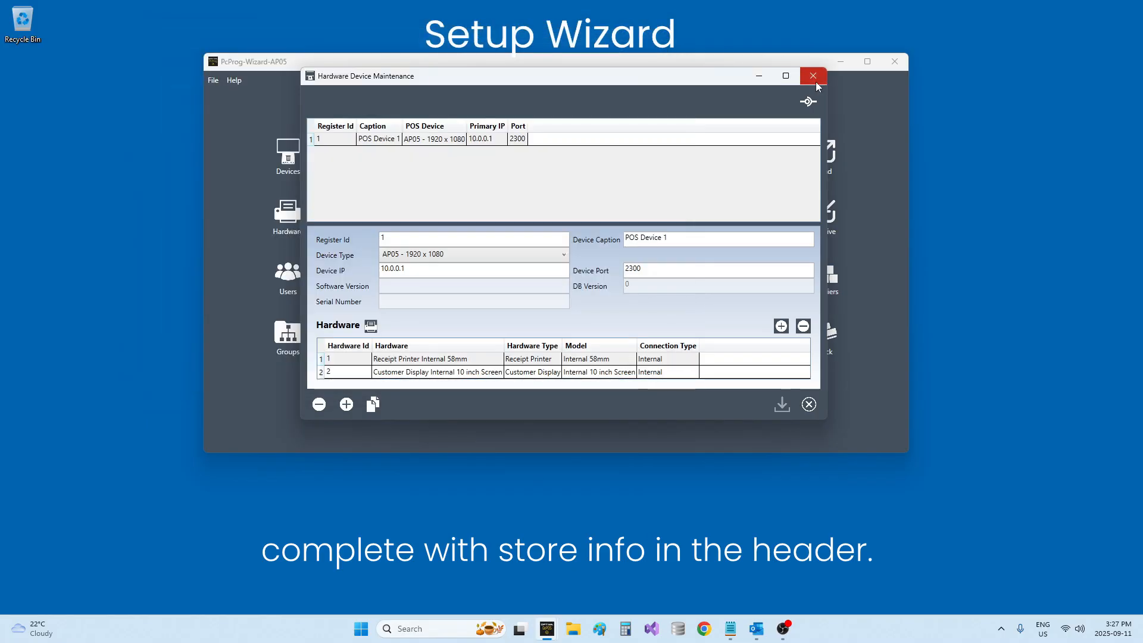
click(813, 75)
Review the option rights granted to the Clerk and Manager users.
click(294, 280)
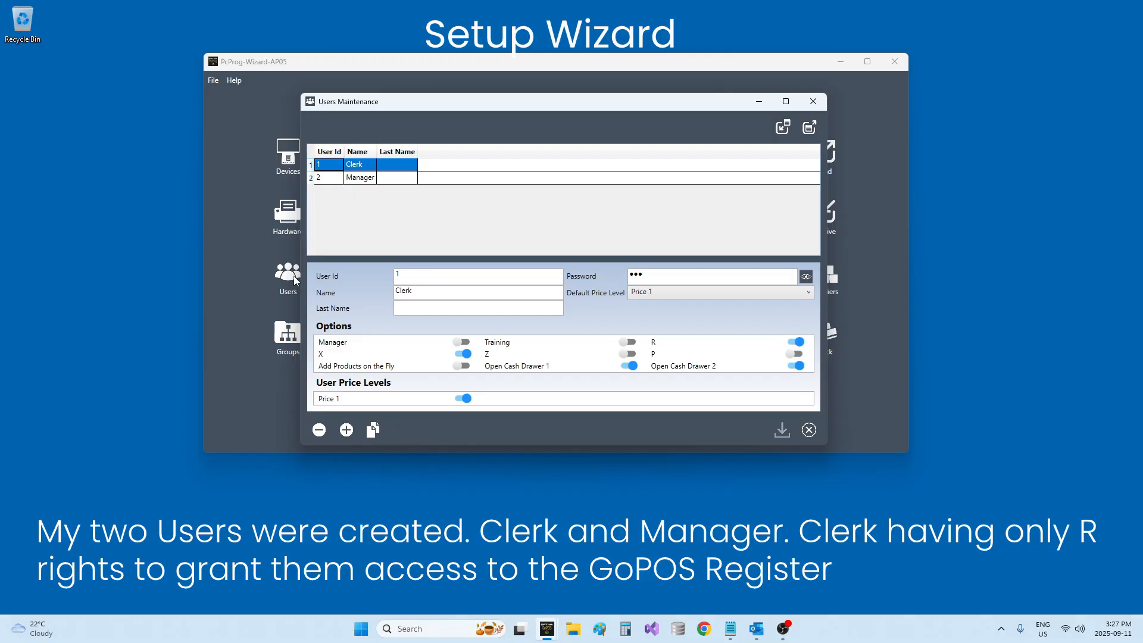
click(366, 166)
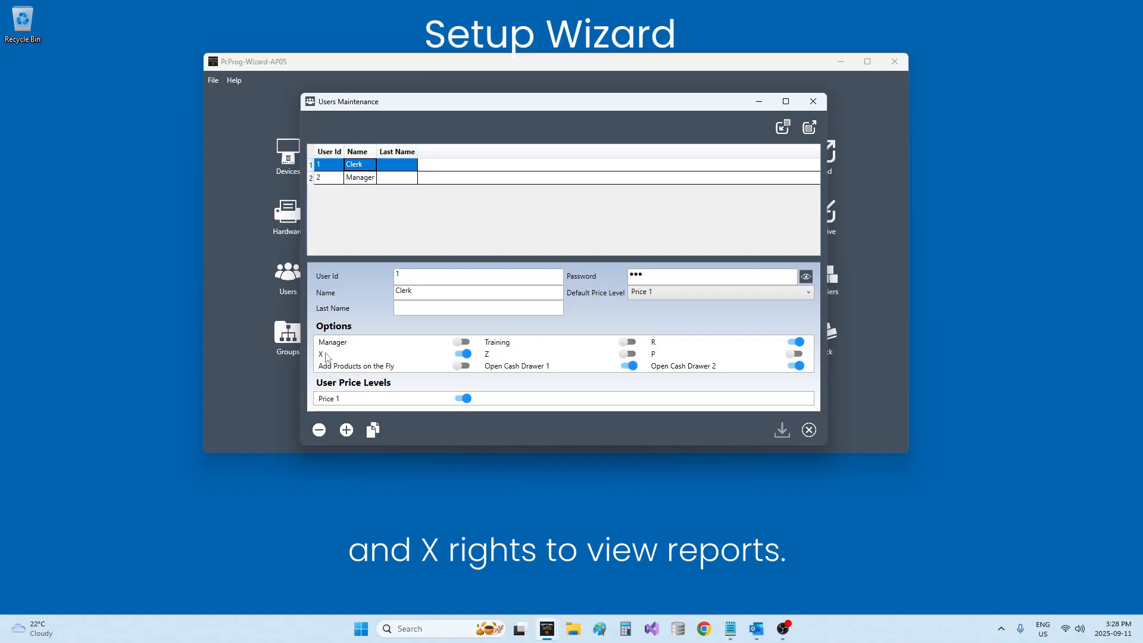
click(360, 177)
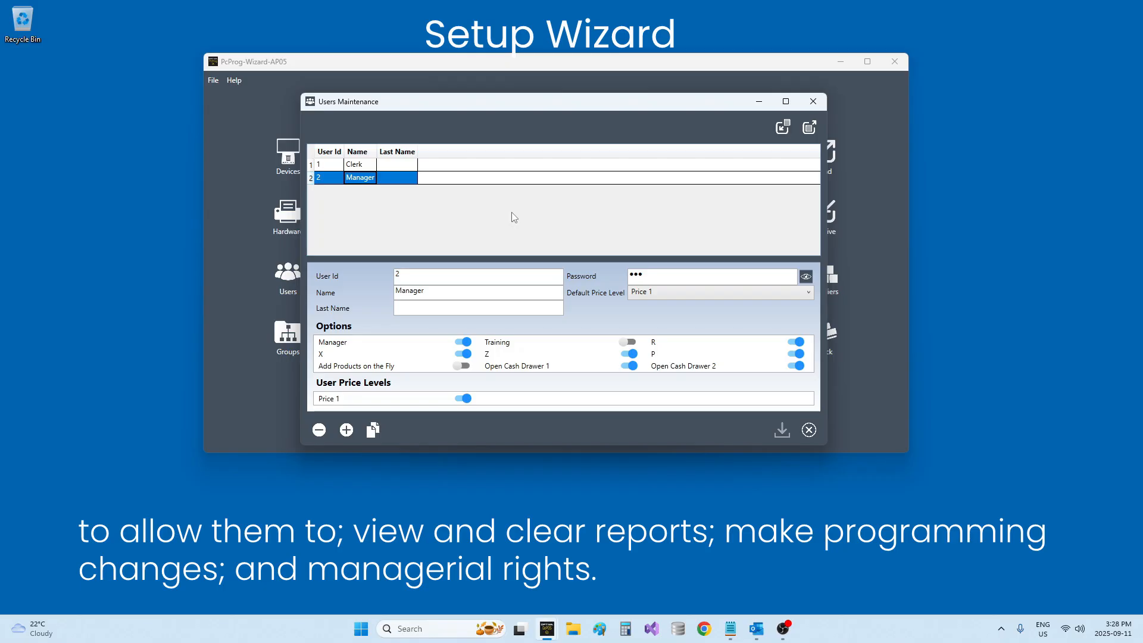
click(813, 101)
Review the settings of Department 1, enlarging its window to show the list, and check the list of products.
click(392, 167)
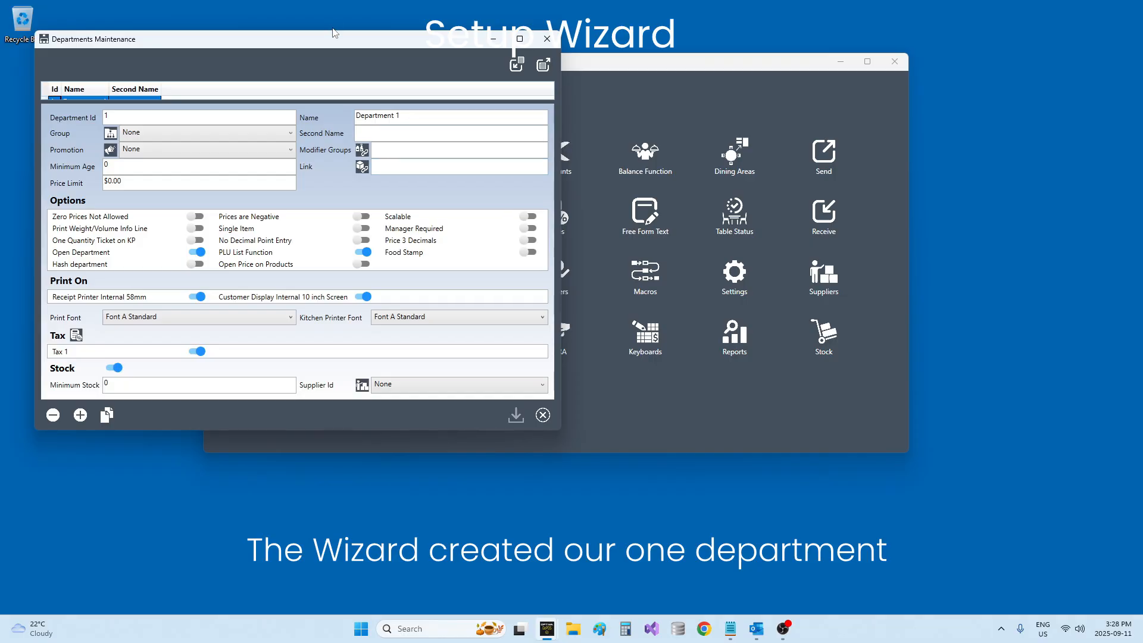
drag(333, 42, 633, 81)
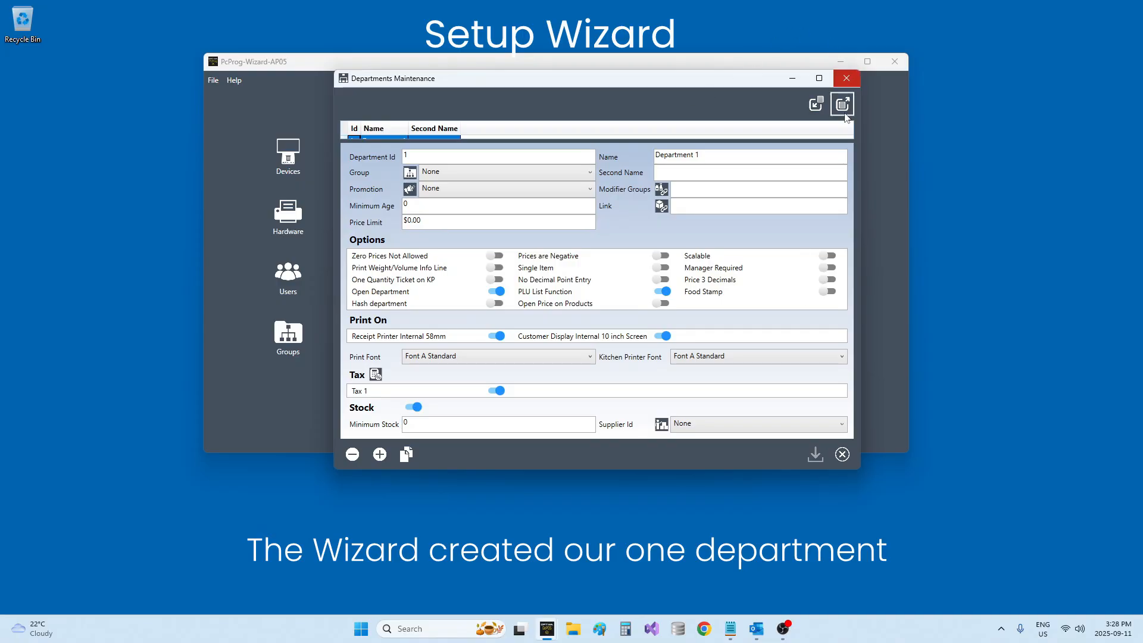
drag(660, 473, 659, 517)
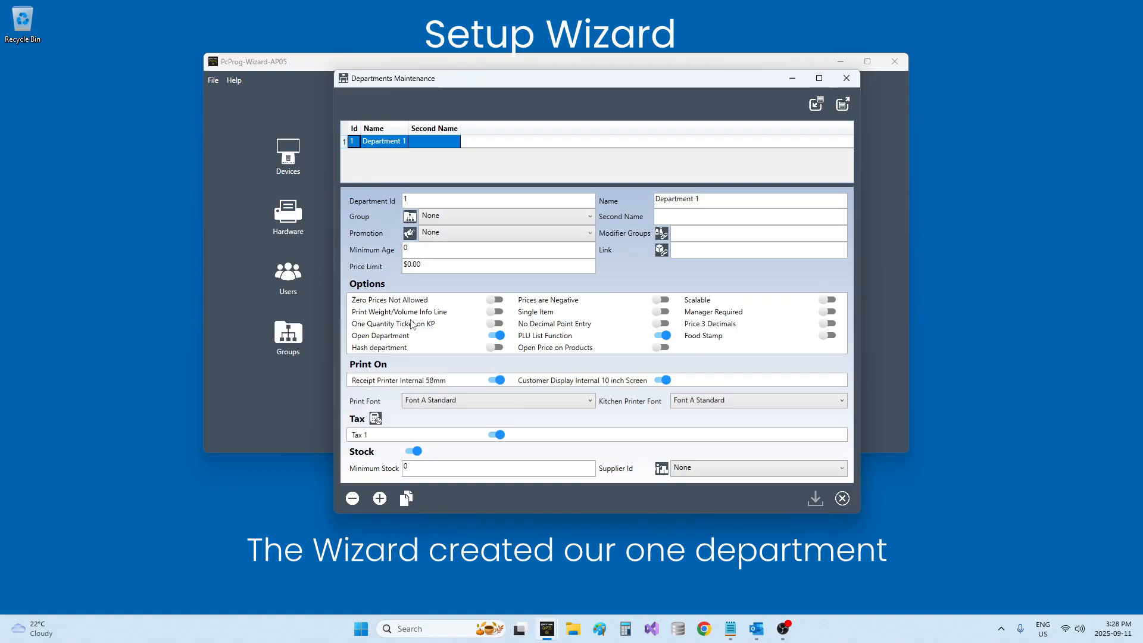
click(399, 145)
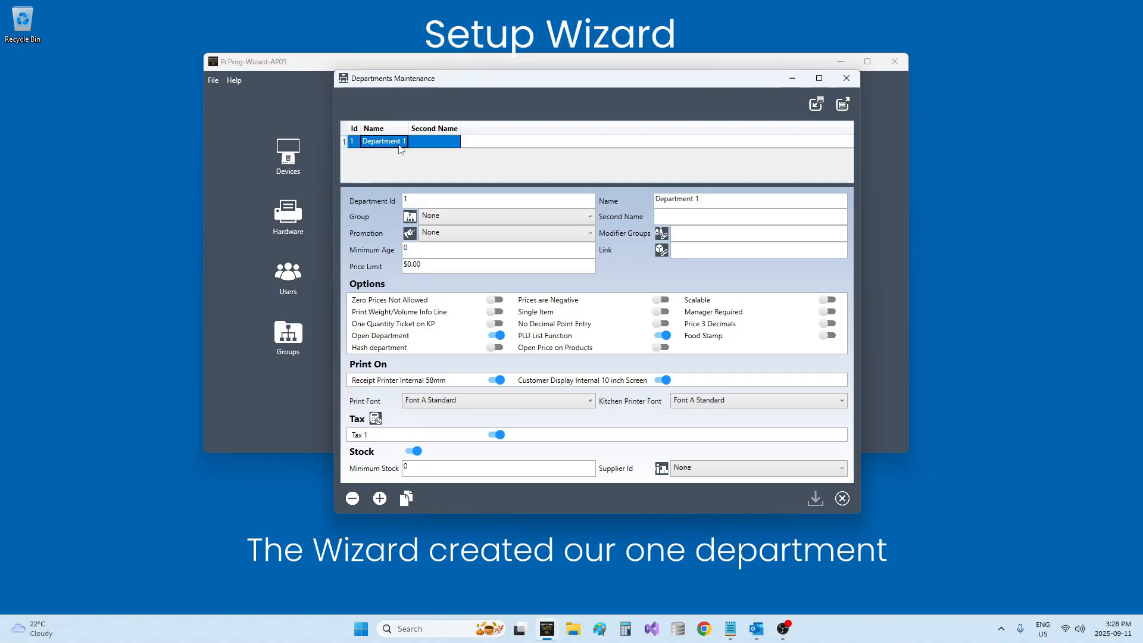
click(846, 78)
click(386, 218)
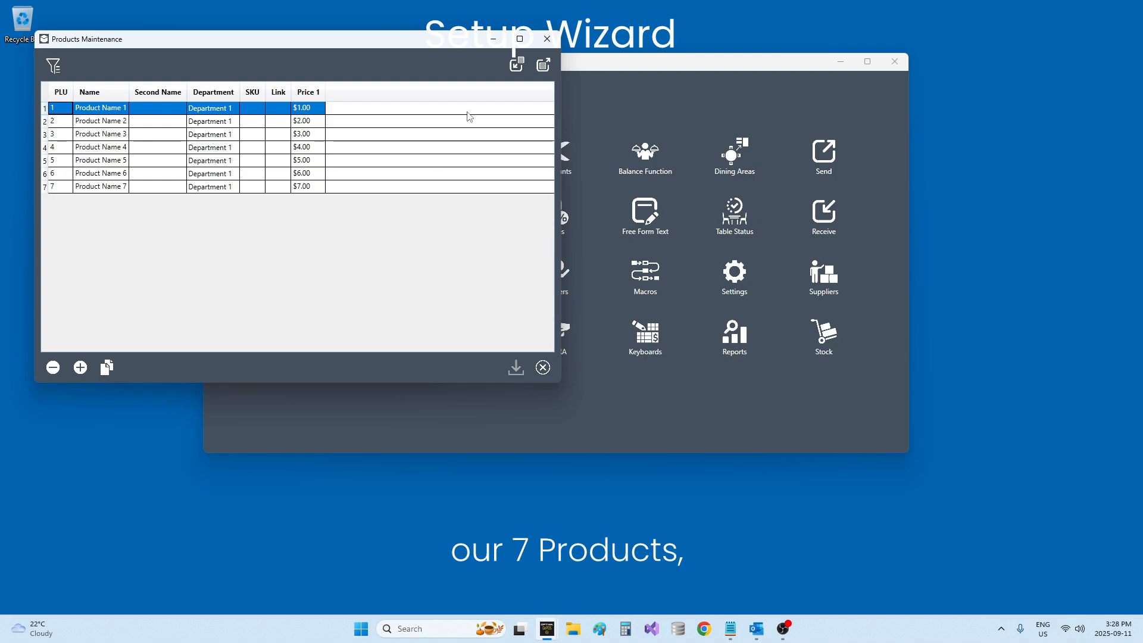
click(547, 39)
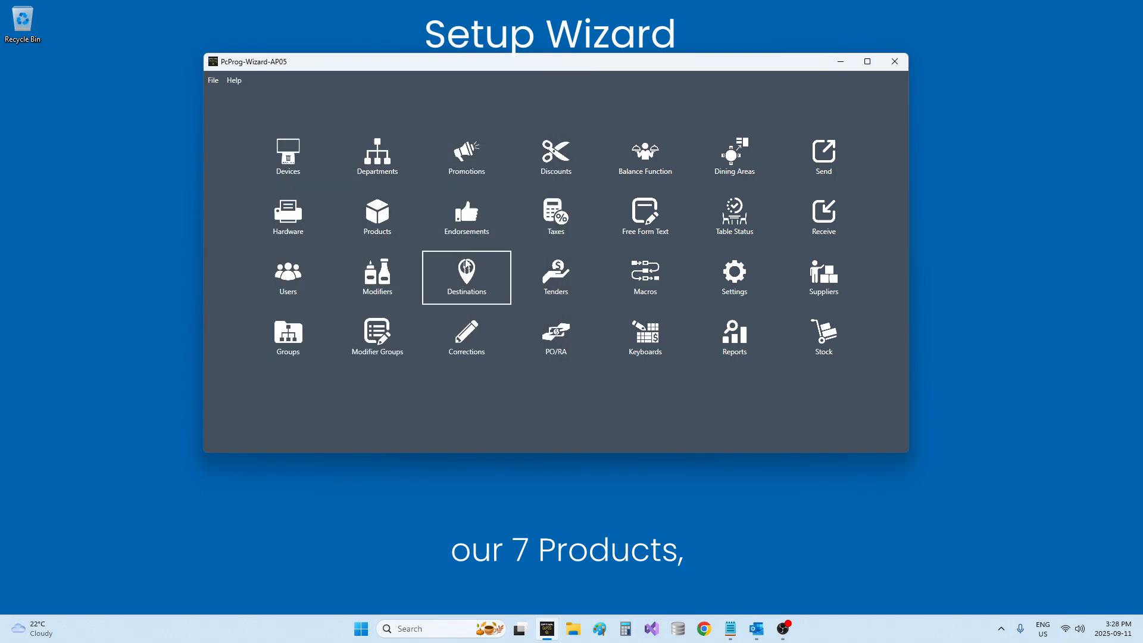
Check the discounts and the tax that the wizard created.
click(552, 152)
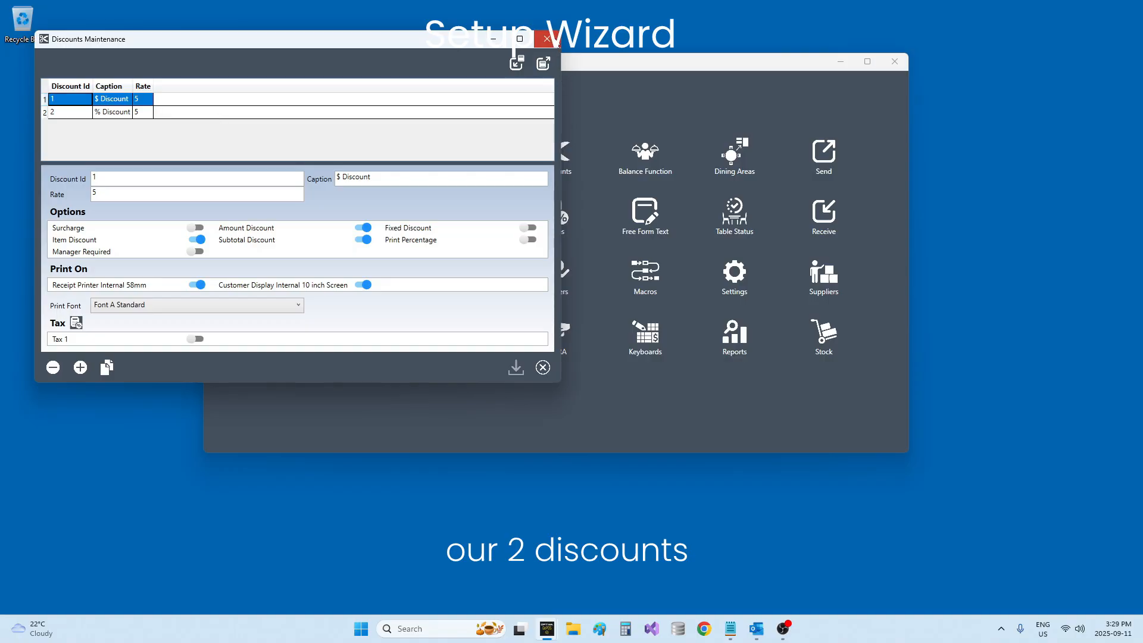
click(547, 38)
click(557, 213)
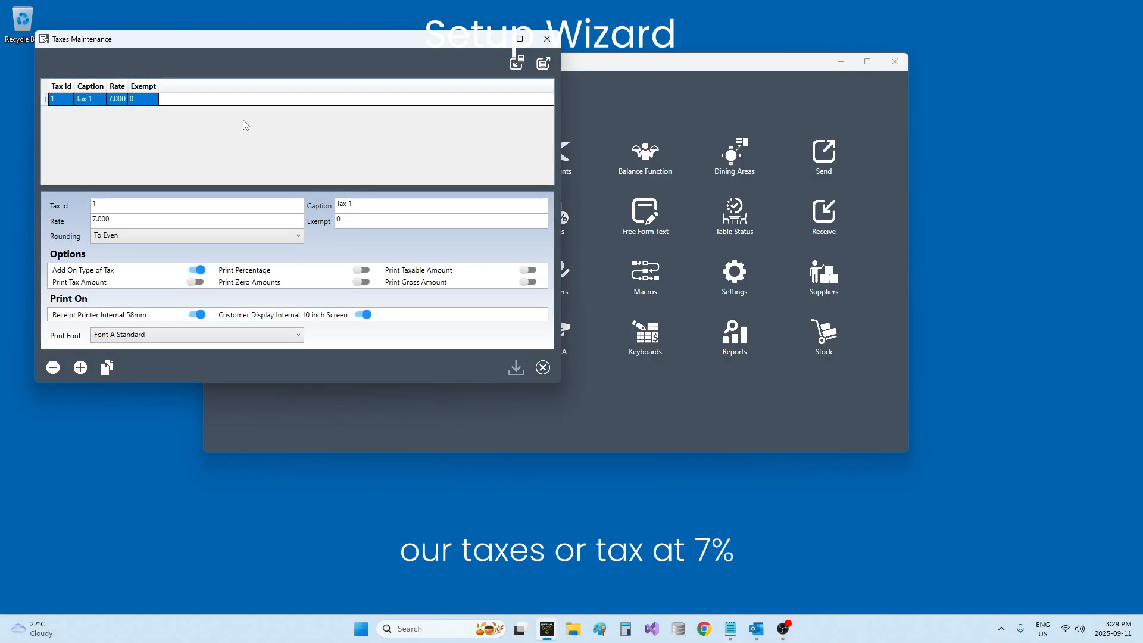
click(546, 39)
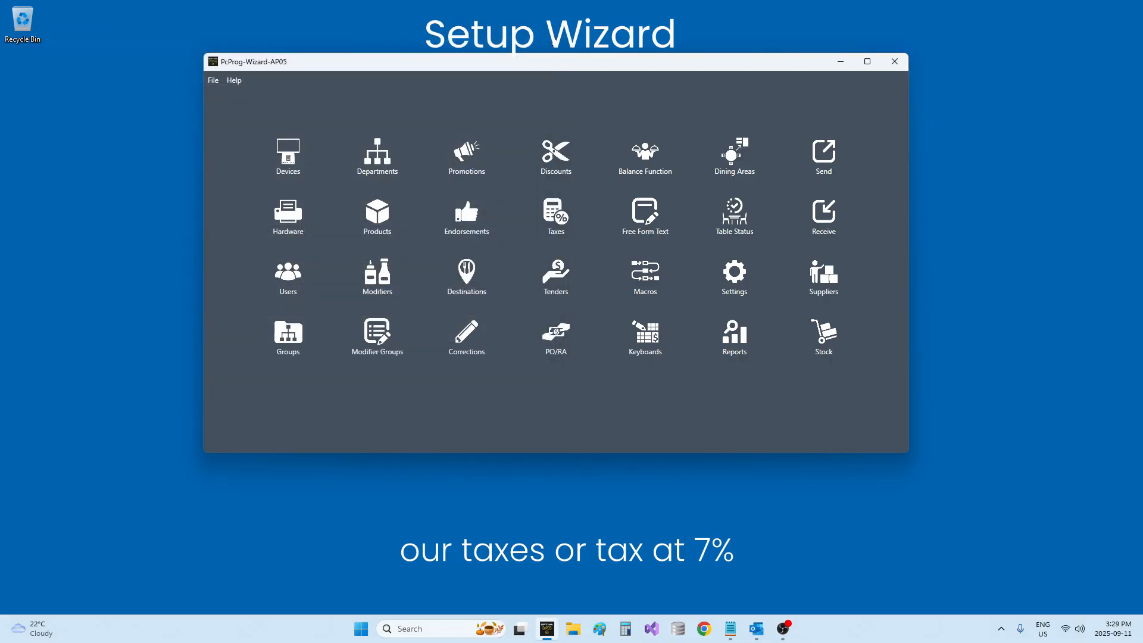
Enlarge the tender maintenance window and review the Cash, Debit, Credit and No Sale tenders.
click(559, 299)
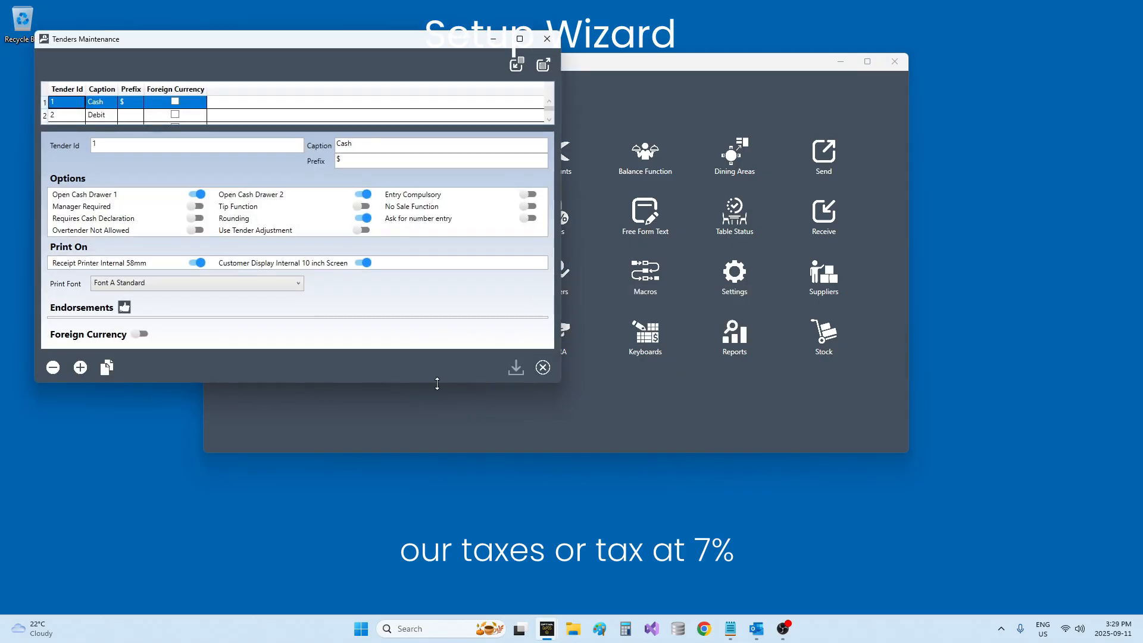
drag(436, 384, 450, 443)
drag(347, 45, 556, 68)
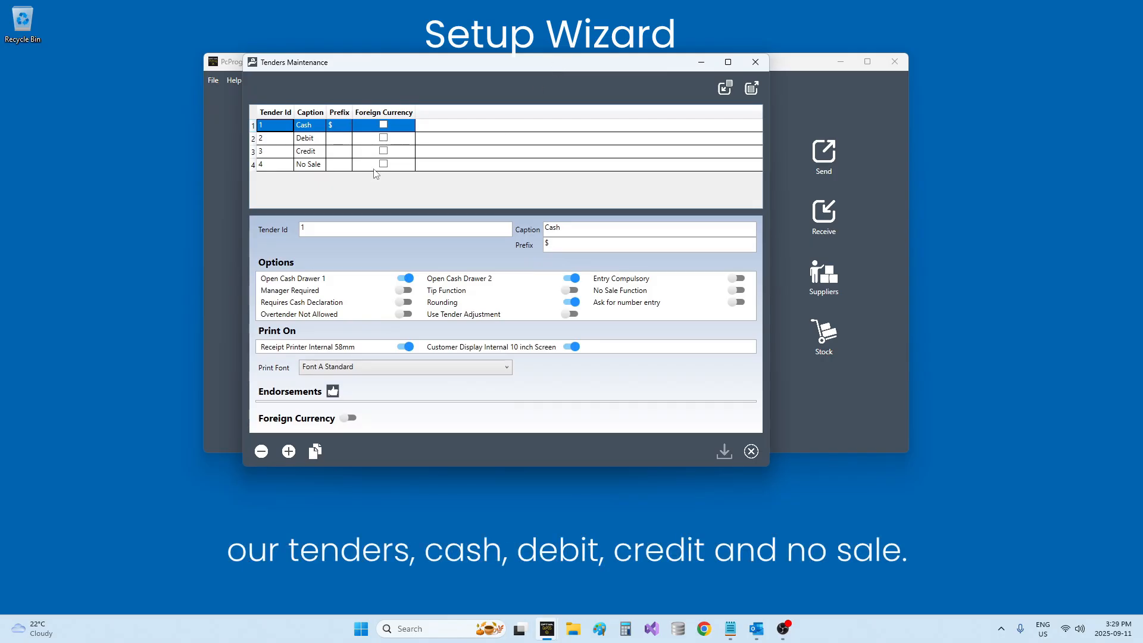
click(314, 141)
click(317, 156)
click(325, 168)
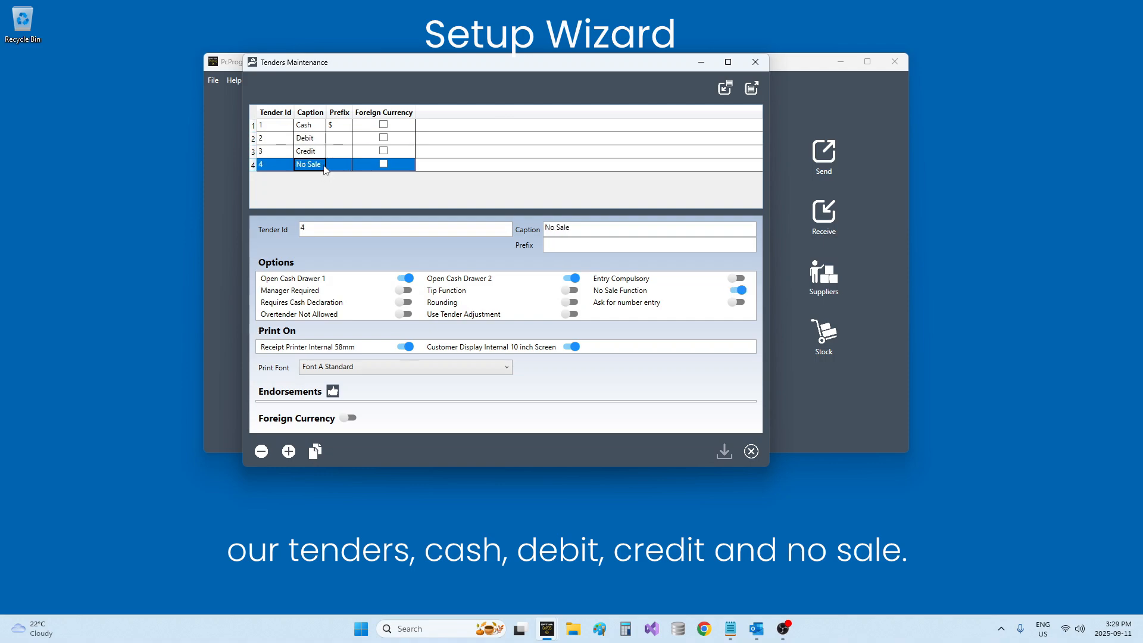
click(756, 62)
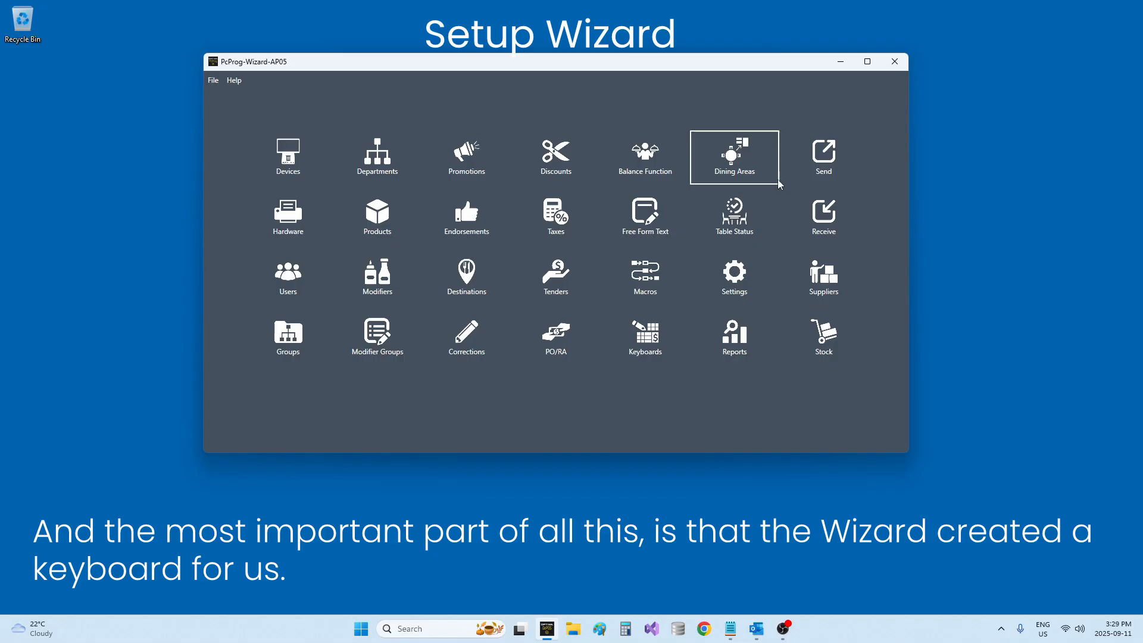
Open the key layout of the Default keyboard, set its grid size to 4 x 12 Keyboard, and close the keyboard windows.
click(658, 337)
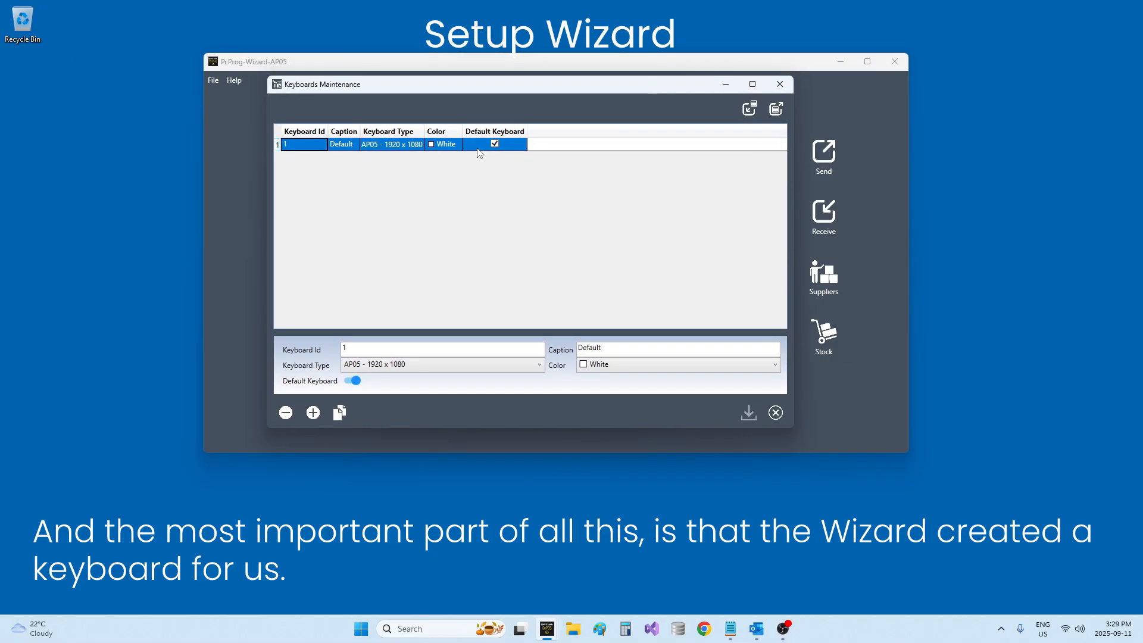
double_click(482, 147)
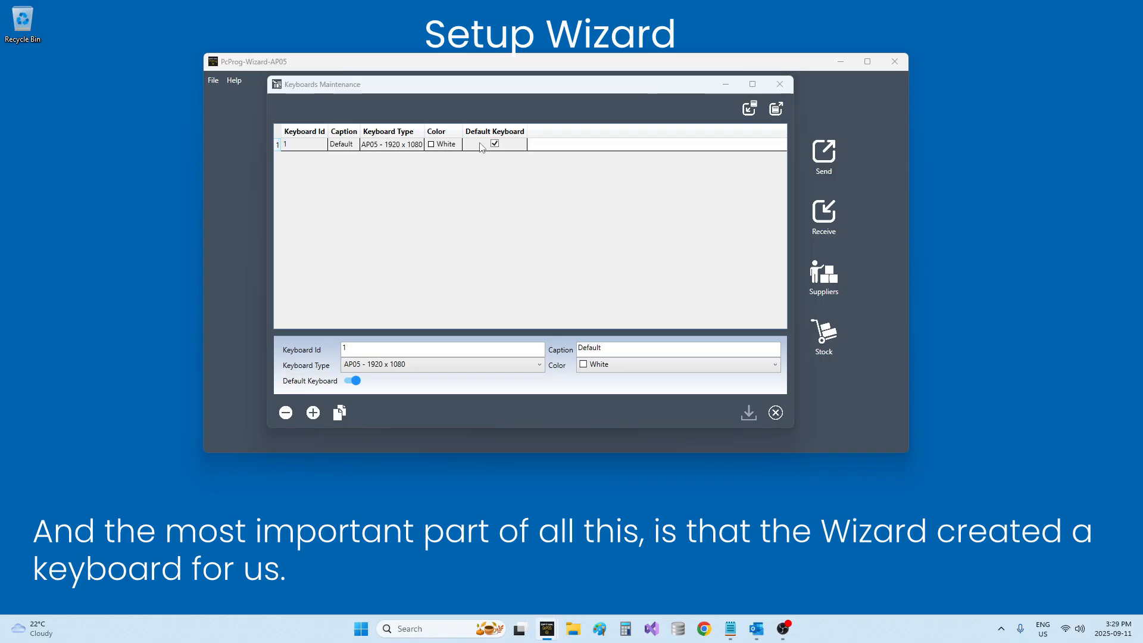
drag(511, 54, 651, 67)
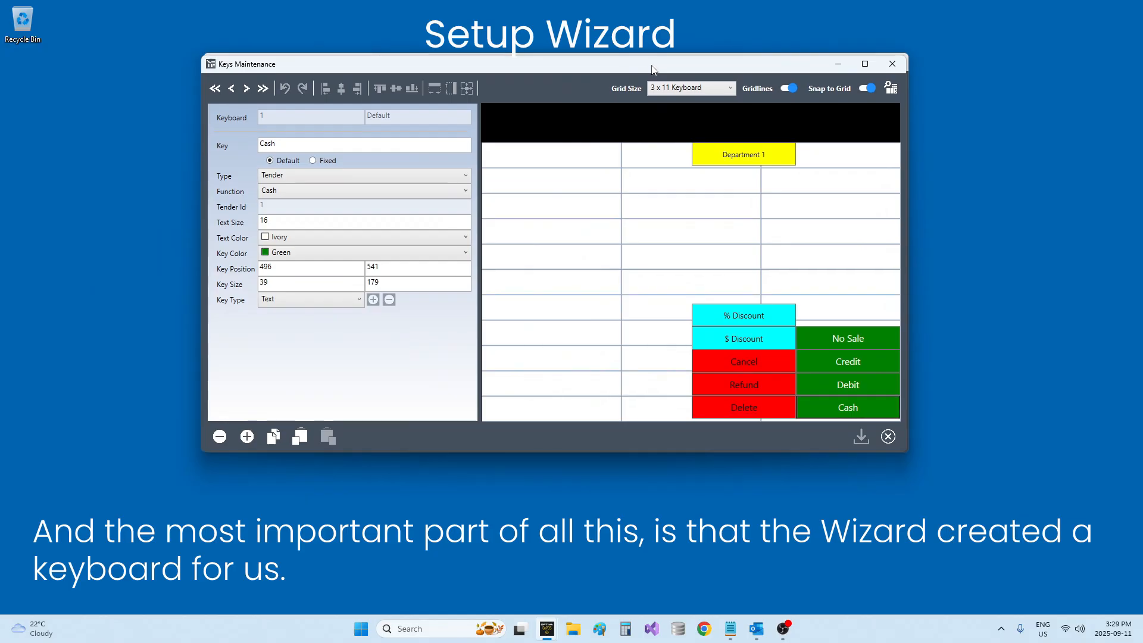
click(676, 94)
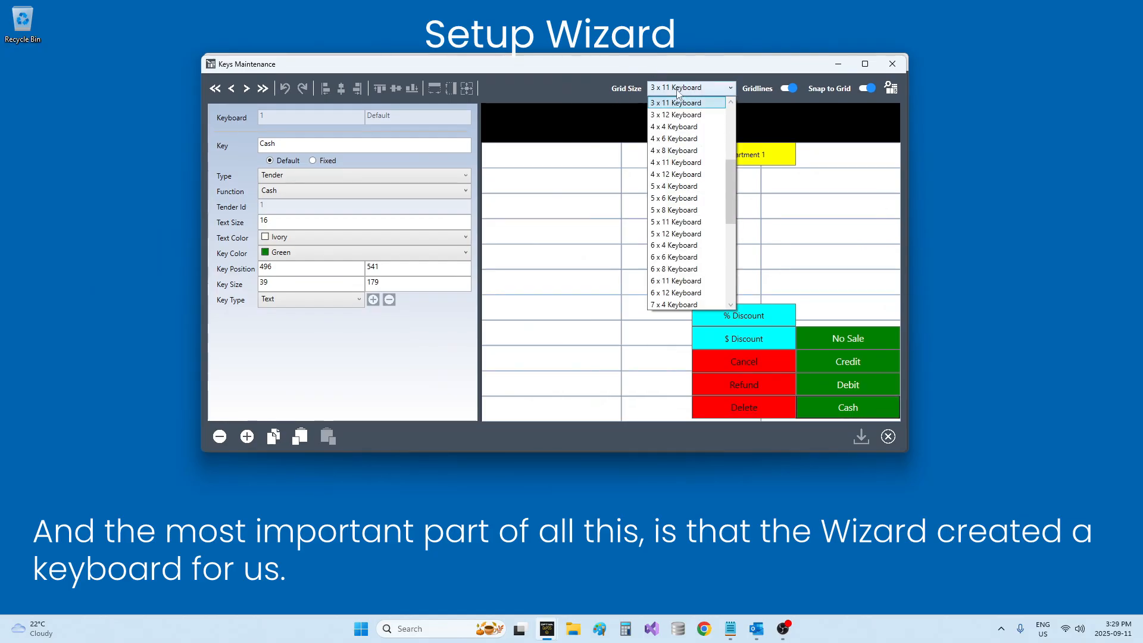
click(679, 150)
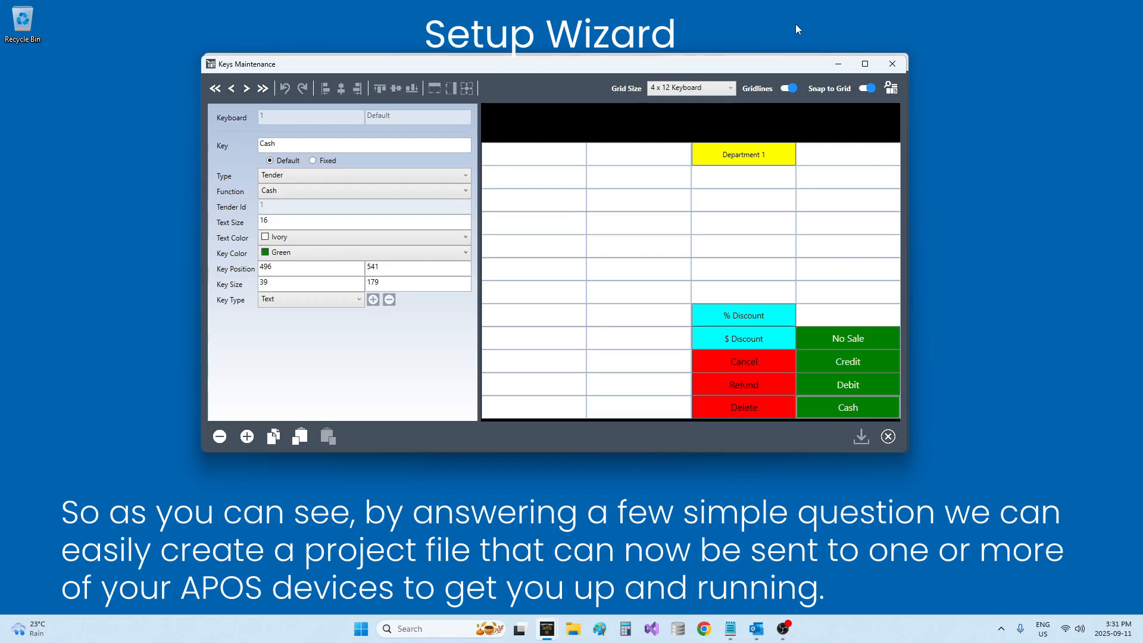
click(895, 66)
click(778, 94)
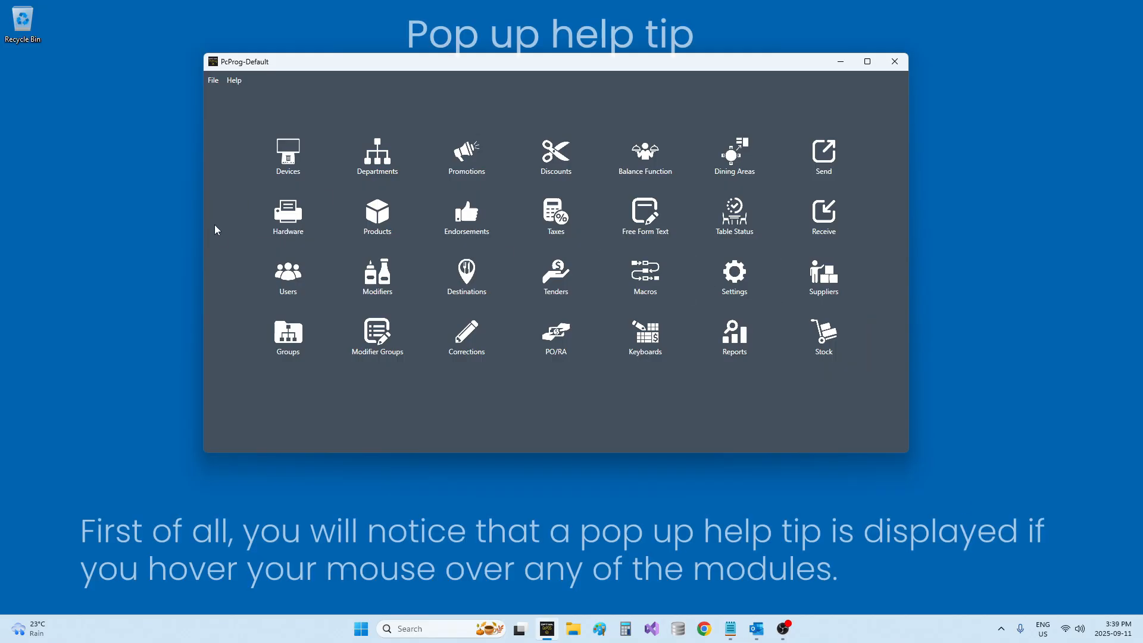
Show the pop-up help tips for the Devices and Departments modules and view the full help documentation's welcome page.
mouse_move(290, 162)
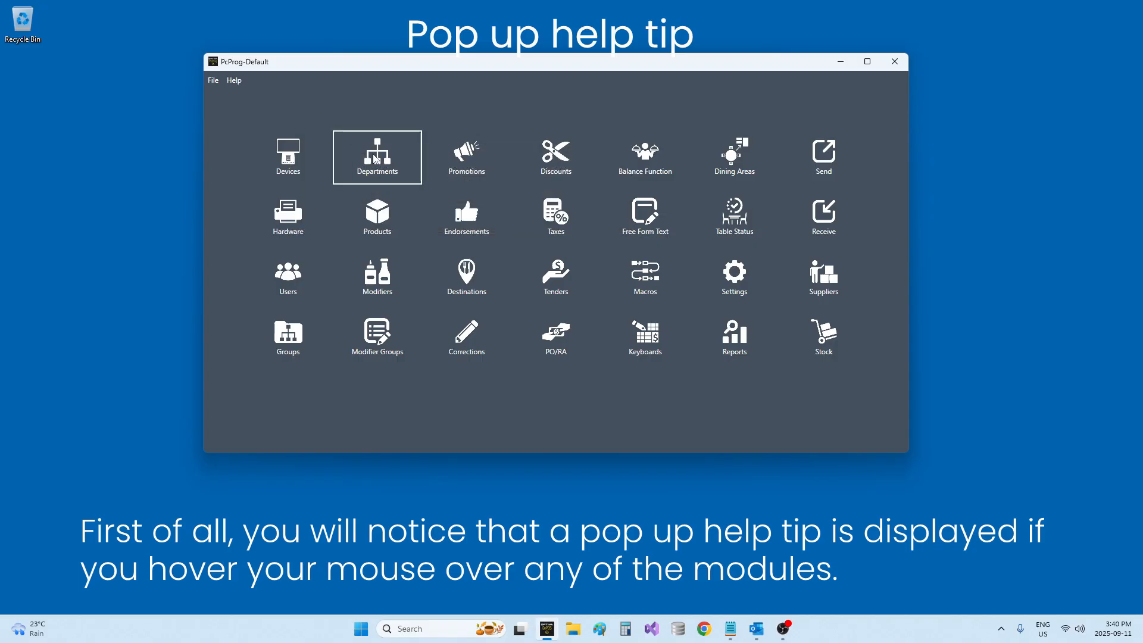
mouse_move(374, 160)
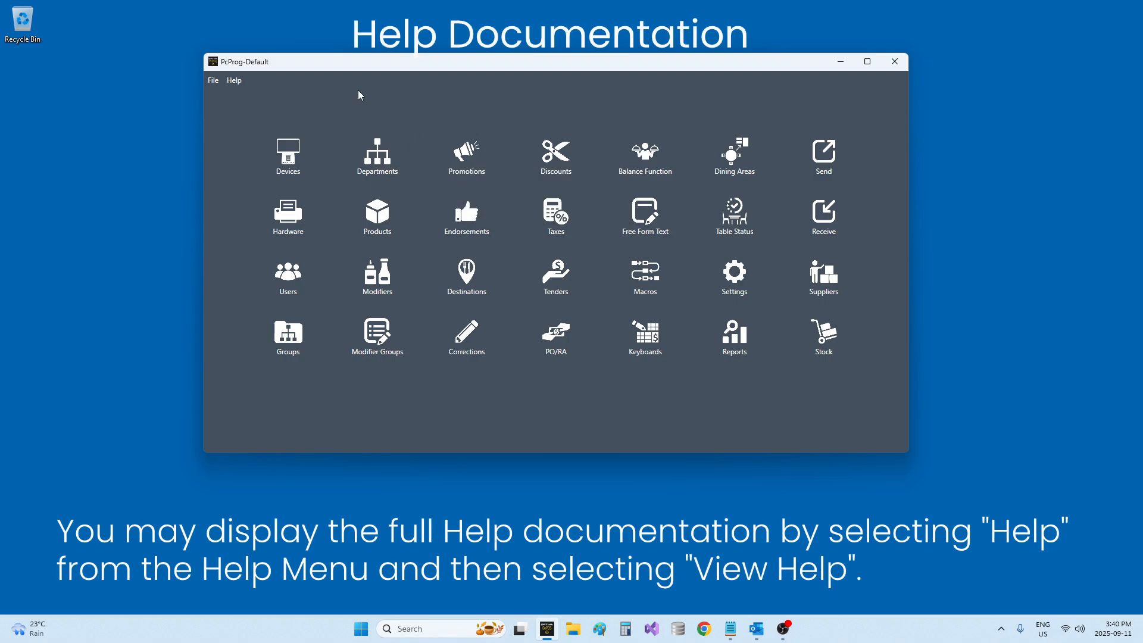
click(241, 85)
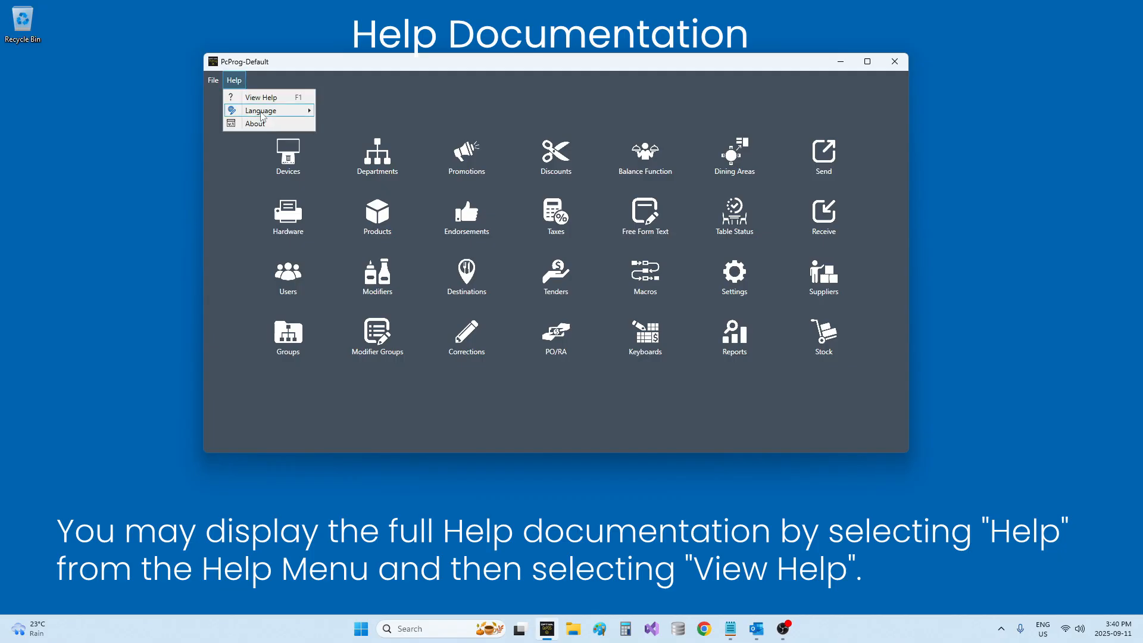
click(263, 98)
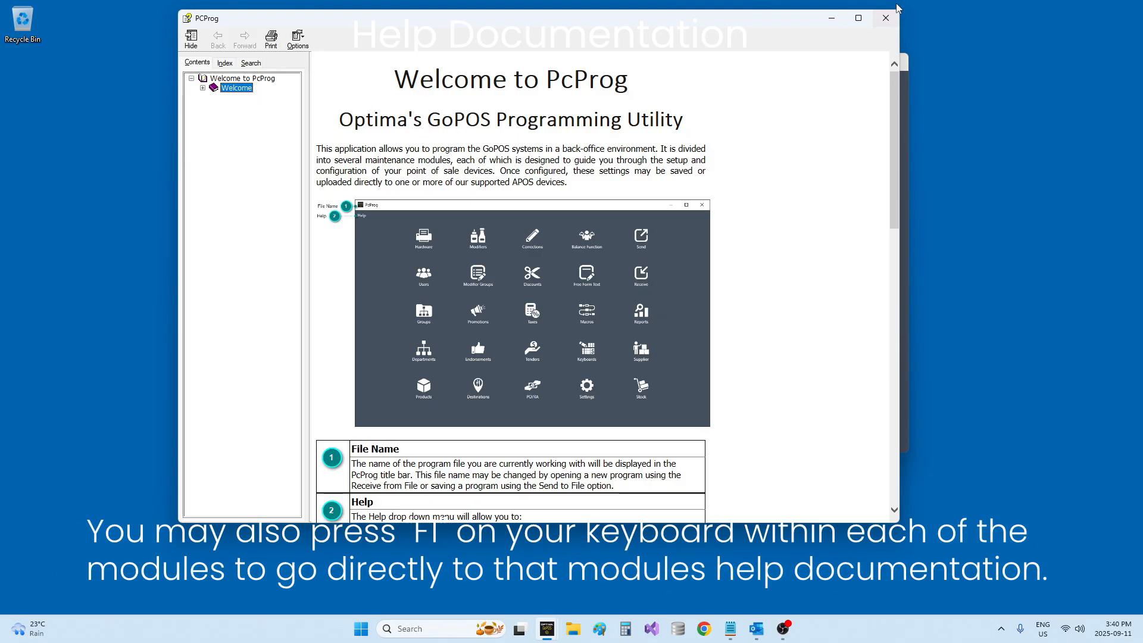
click(885, 19)
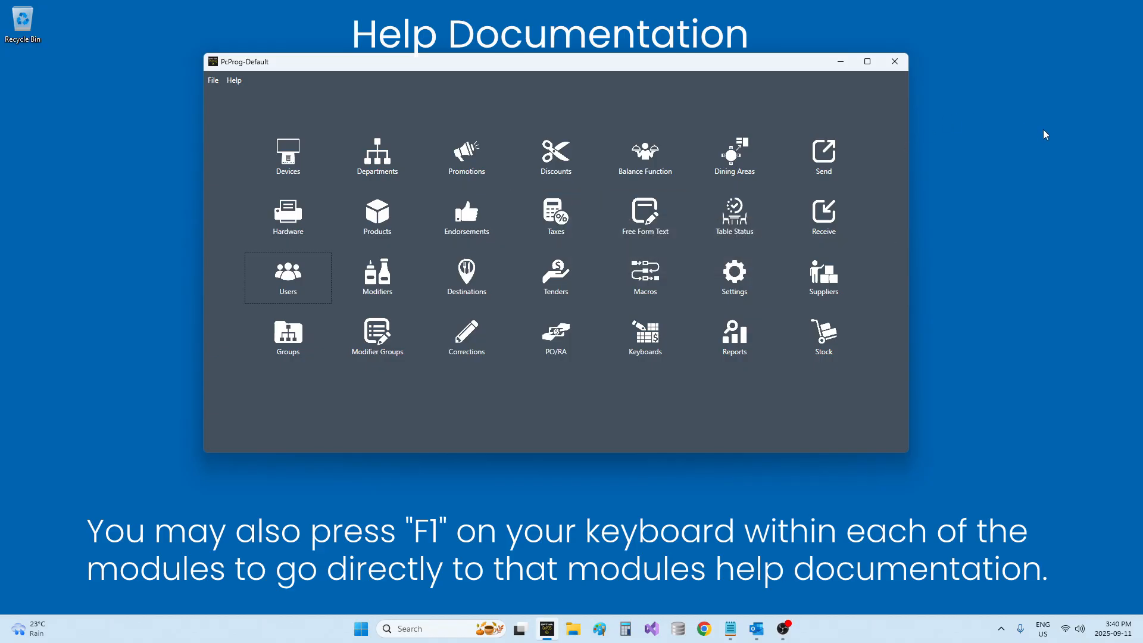
View the context help for the Users module from within its maintenance window, closing both windows when done.
click(291, 281)
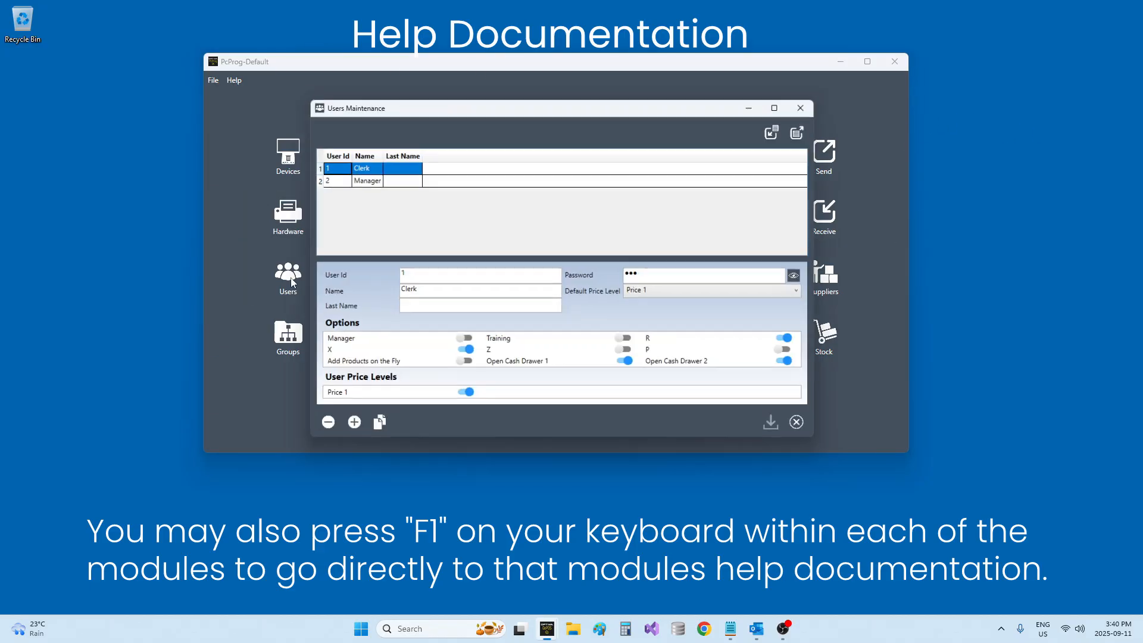
key(F1)
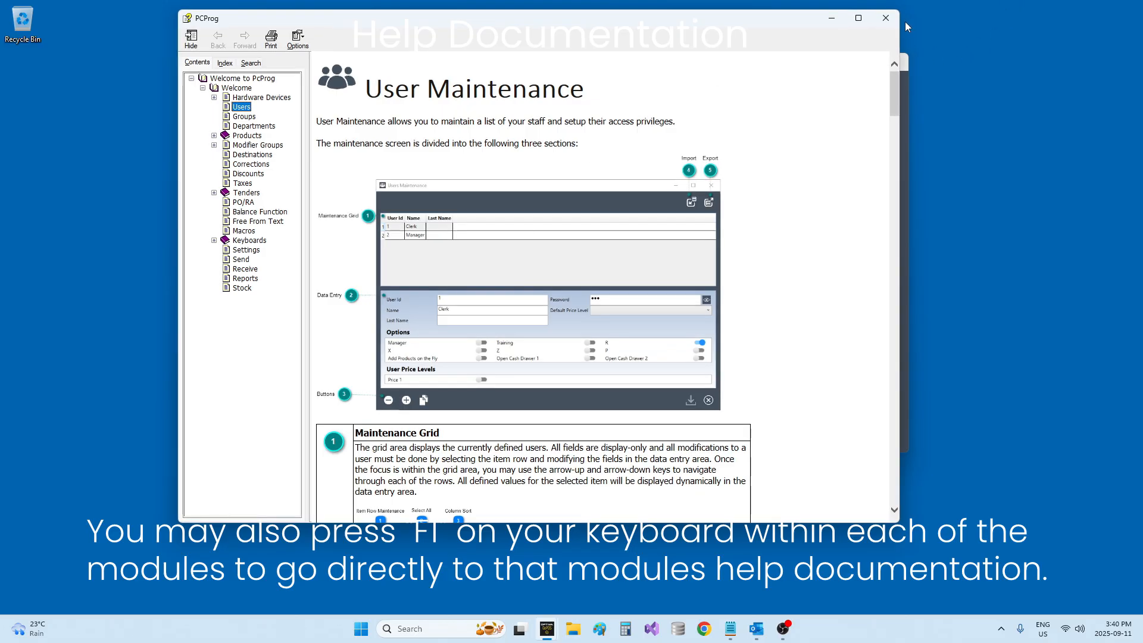
click(883, 25)
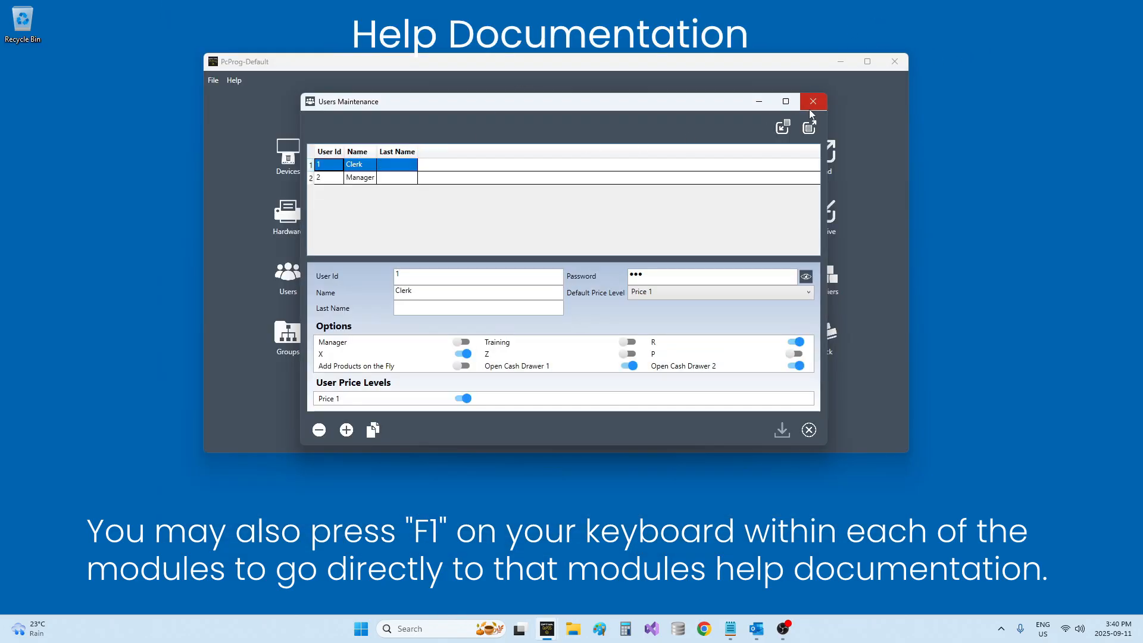
click(813, 101)
View the context help for the Departments module from within its maintenance window, closing both windows when done.
click(373, 158)
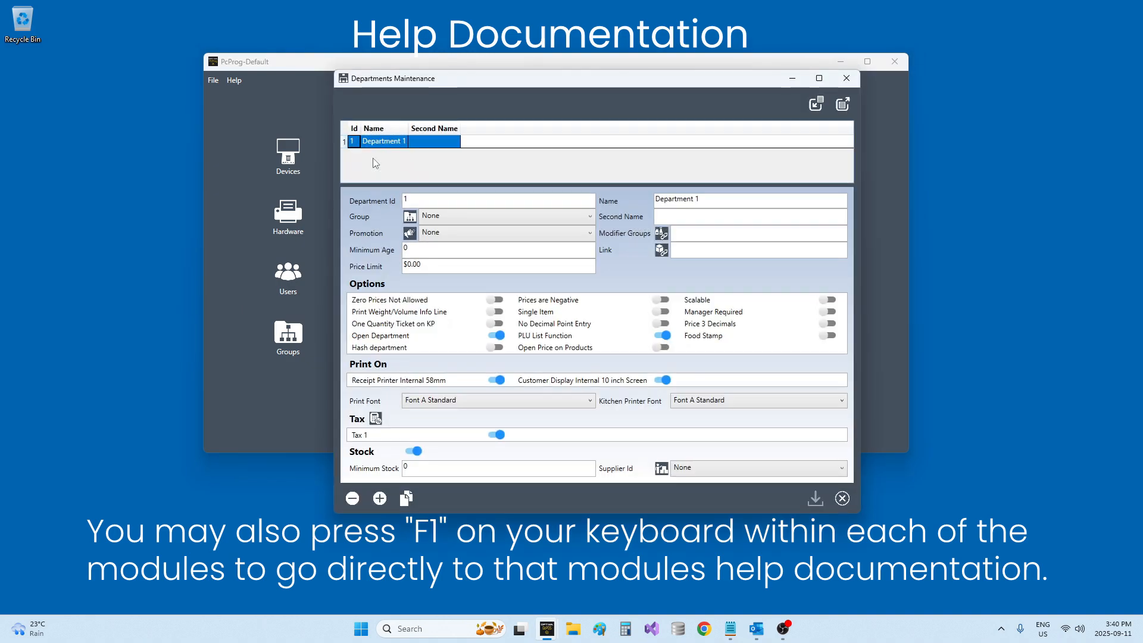
key(F1)
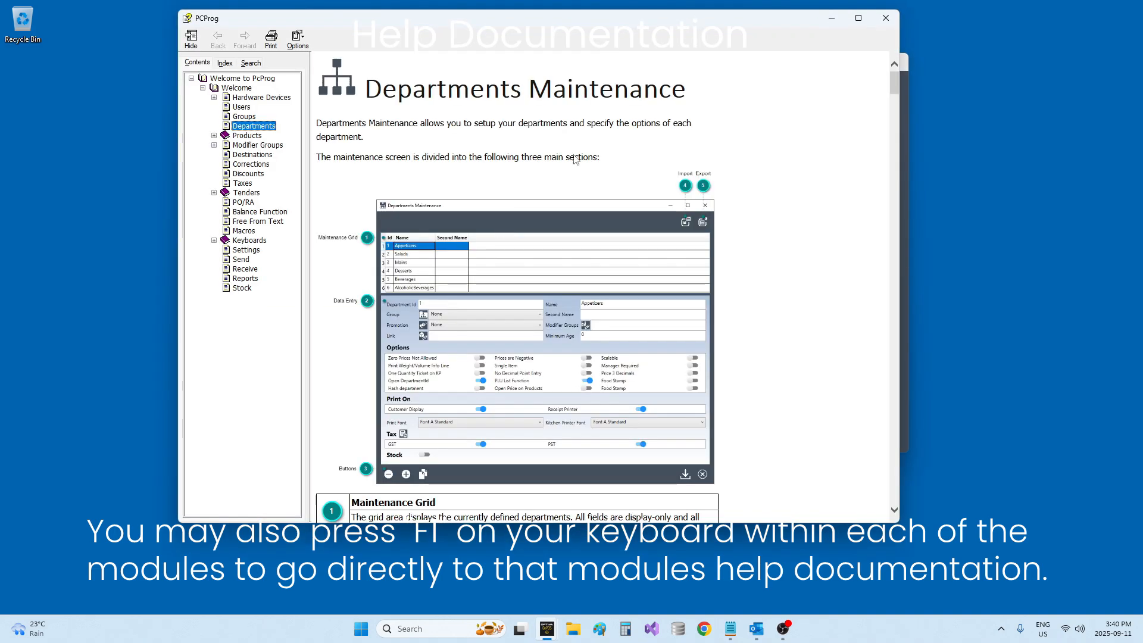
click(885, 18)
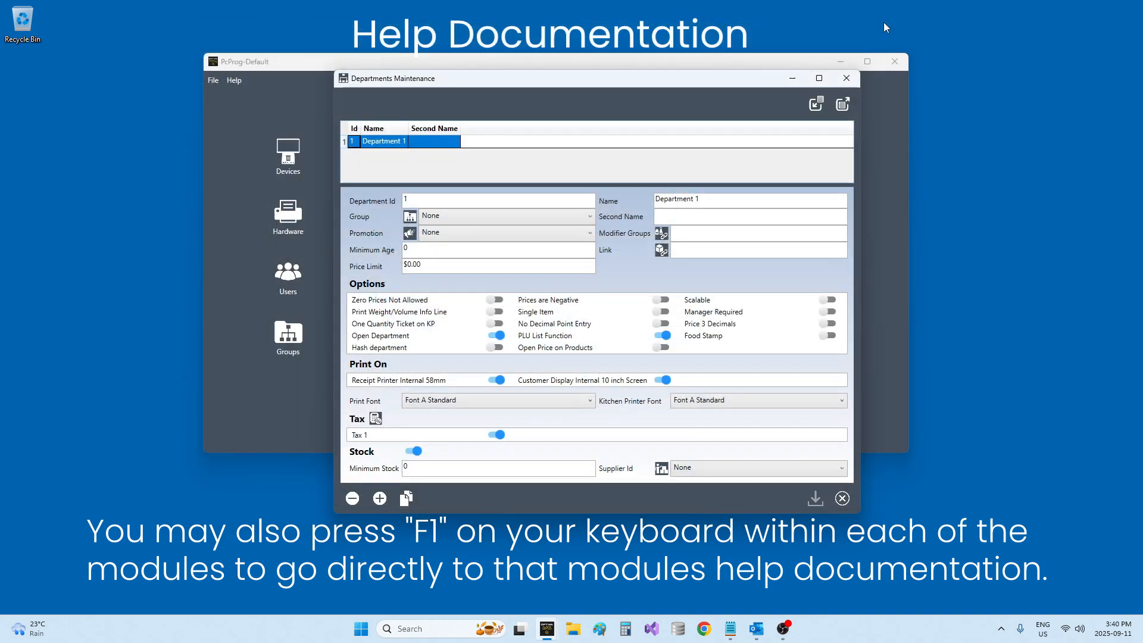
click(844, 80)
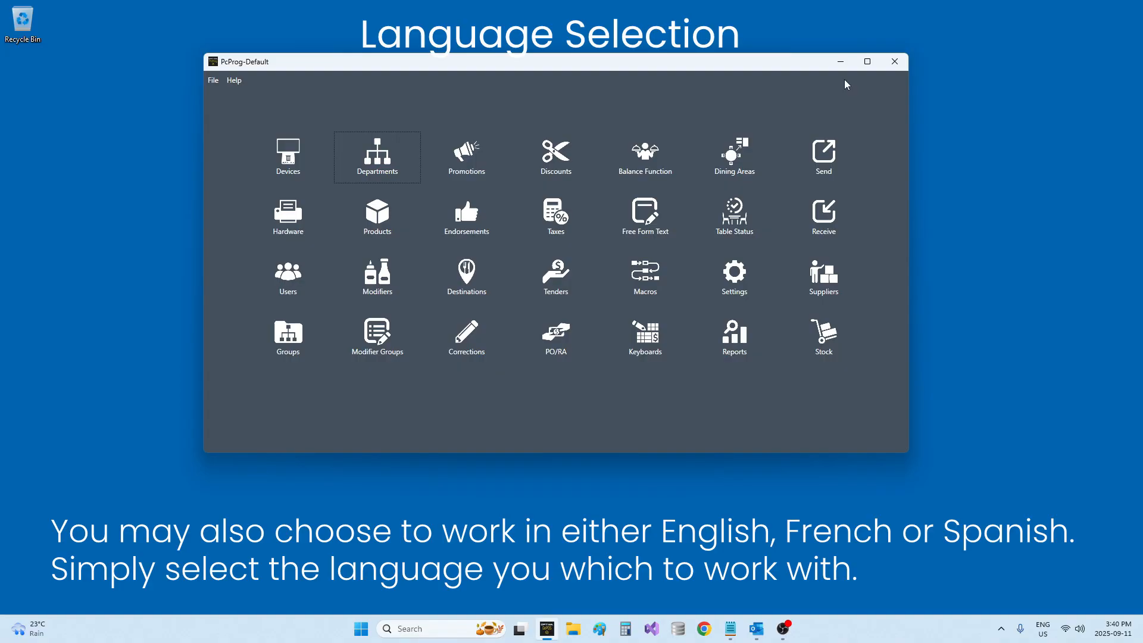
Switch the application language to Spanish, accept the restart, relaunch PcProg, and check the Departamentos help tip.
click(230, 80)
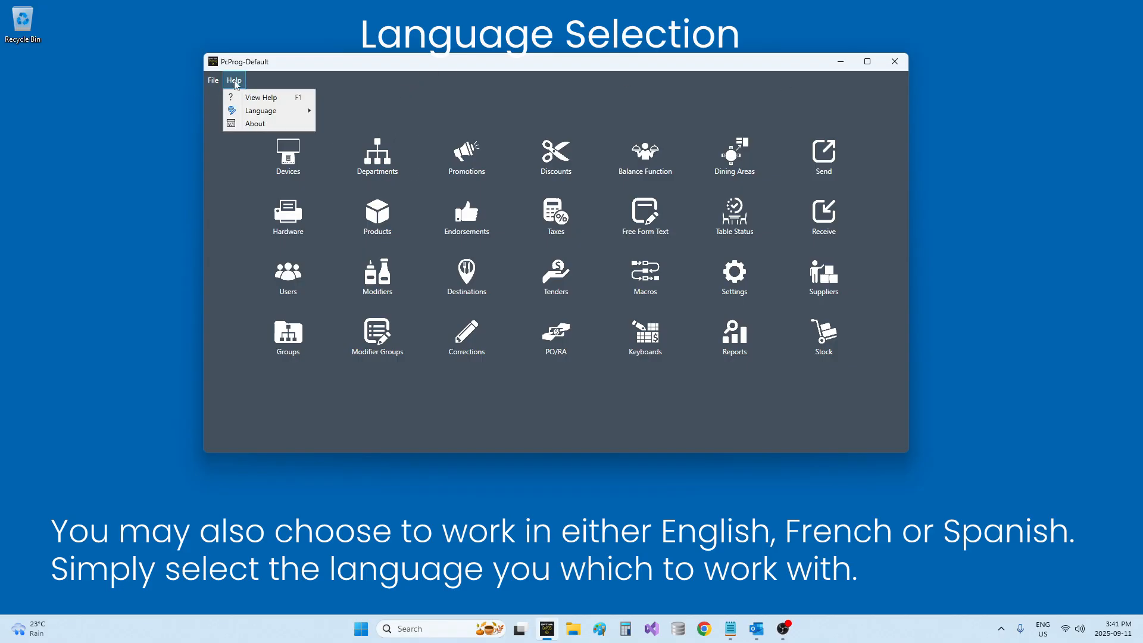
mouse_move(255, 113)
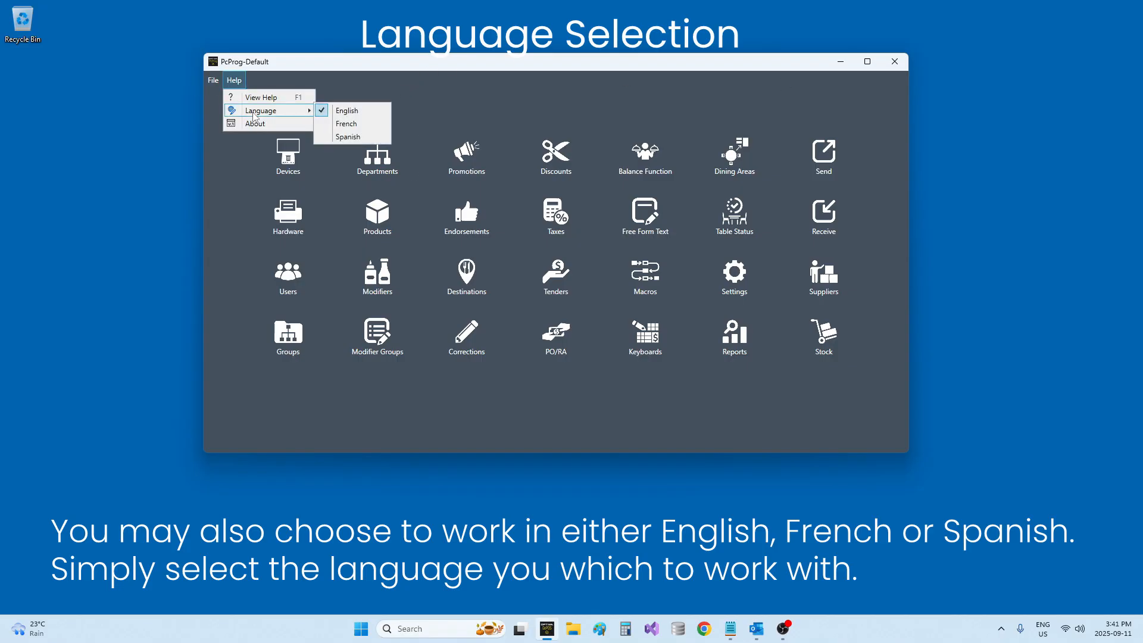
click(351, 136)
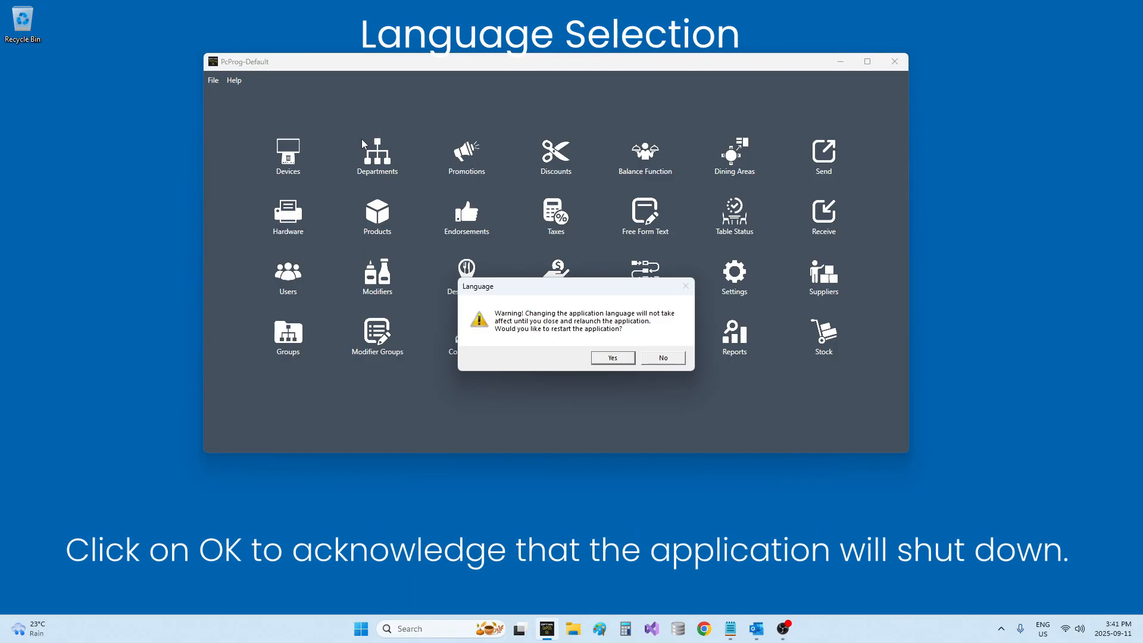
click(626, 357)
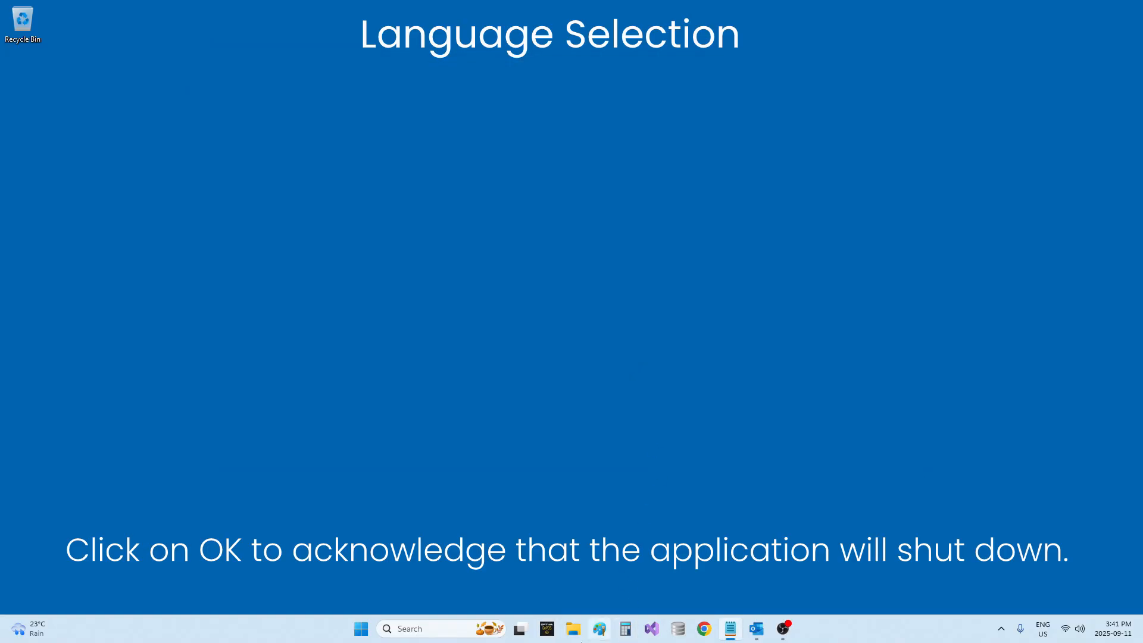
click(540, 627)
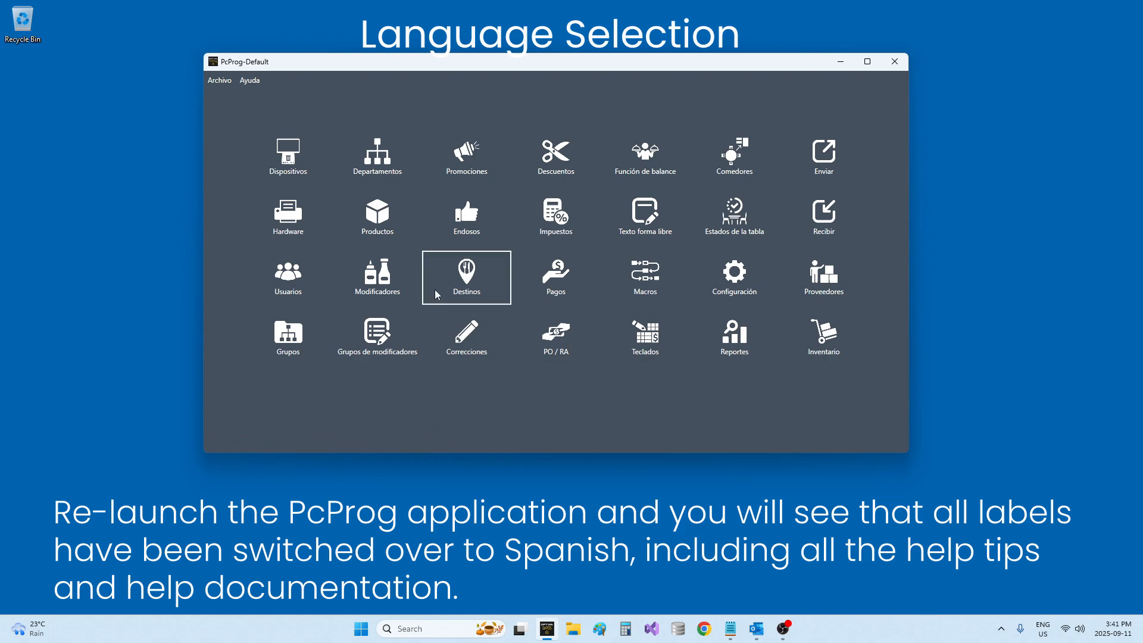
mouse_move(380, 175)
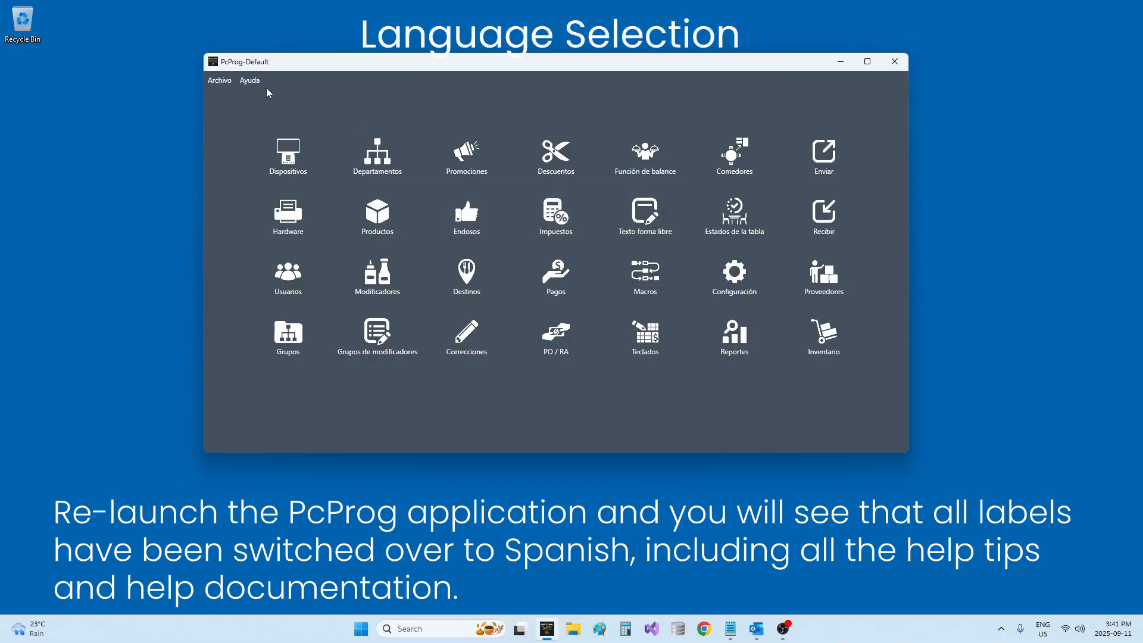
Change the application language to French, accept the restart, and relaunch PcProg.
click(250, 81)
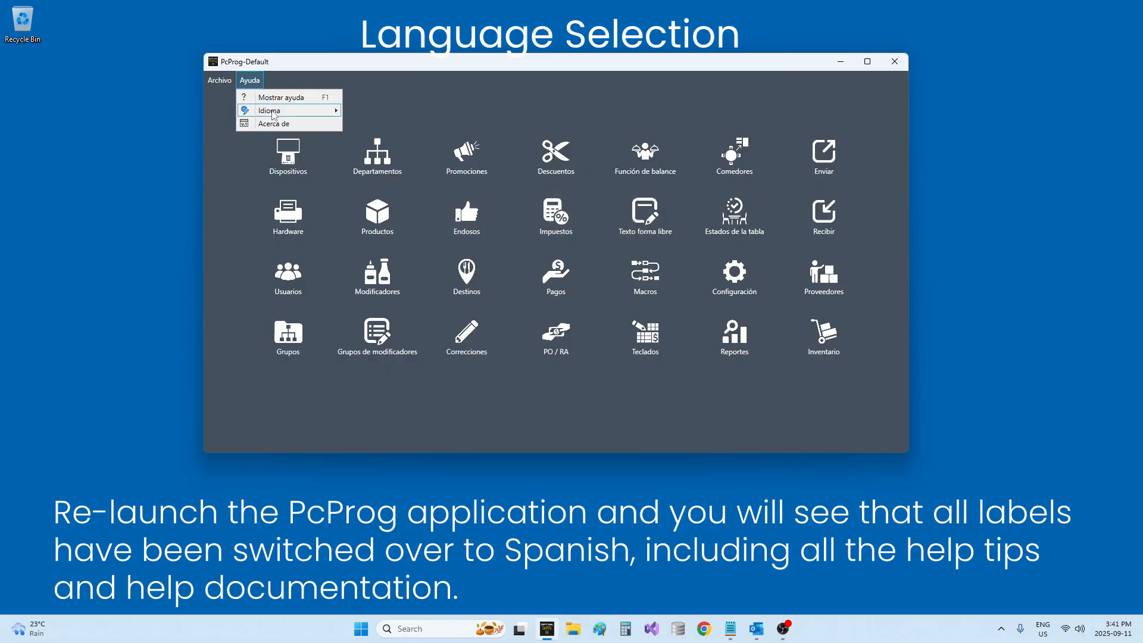
mouse_move(273, 111)
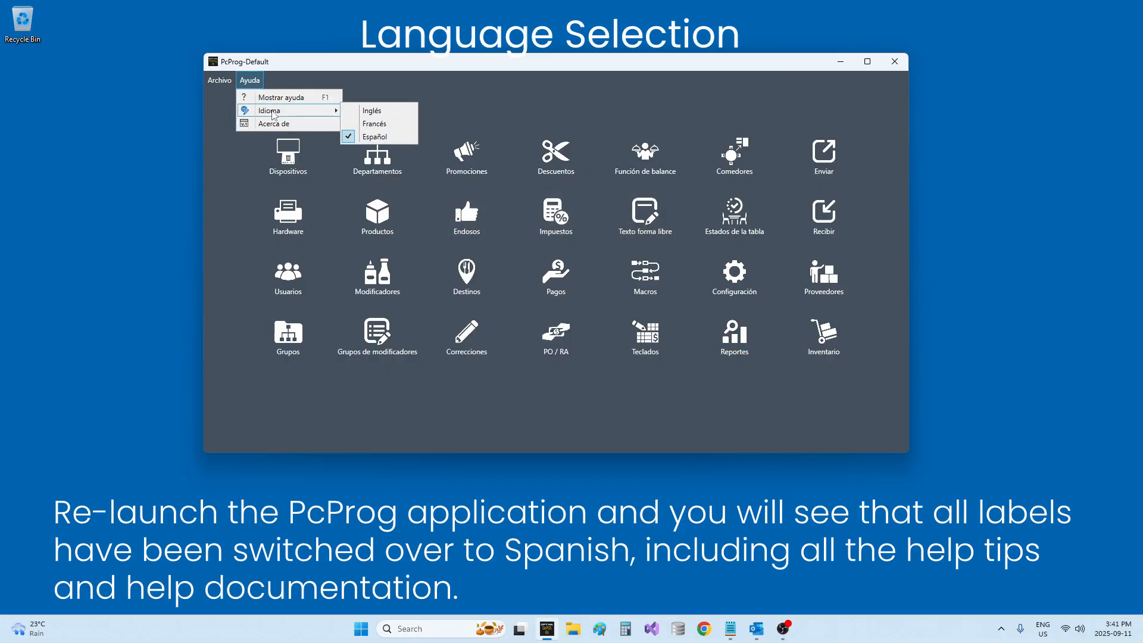
click(391, 124)
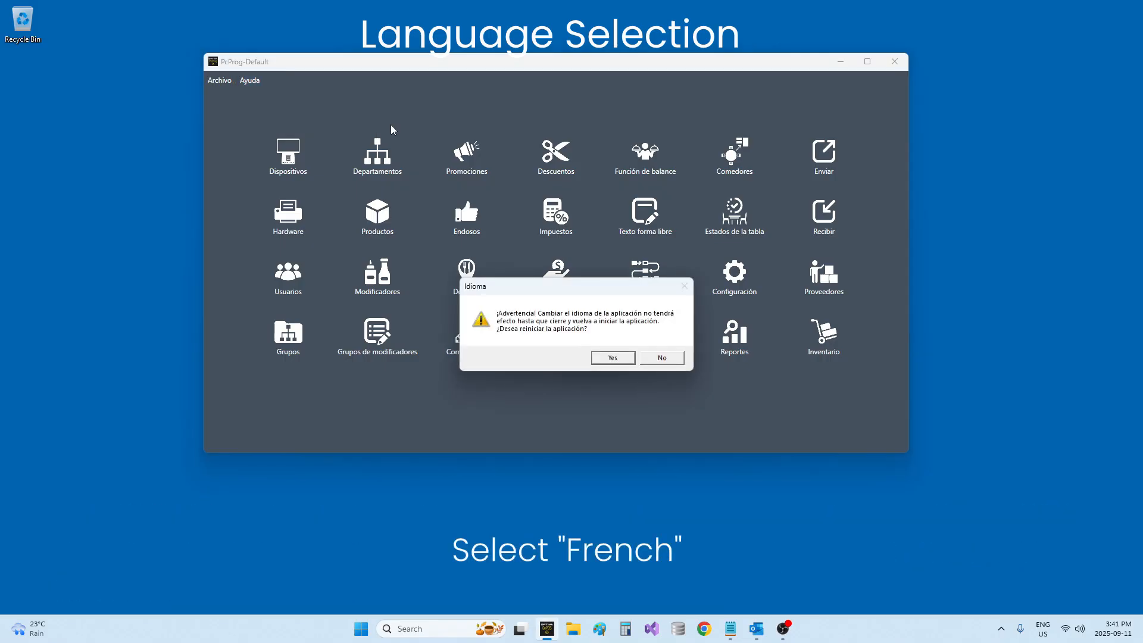
click(612, 358)
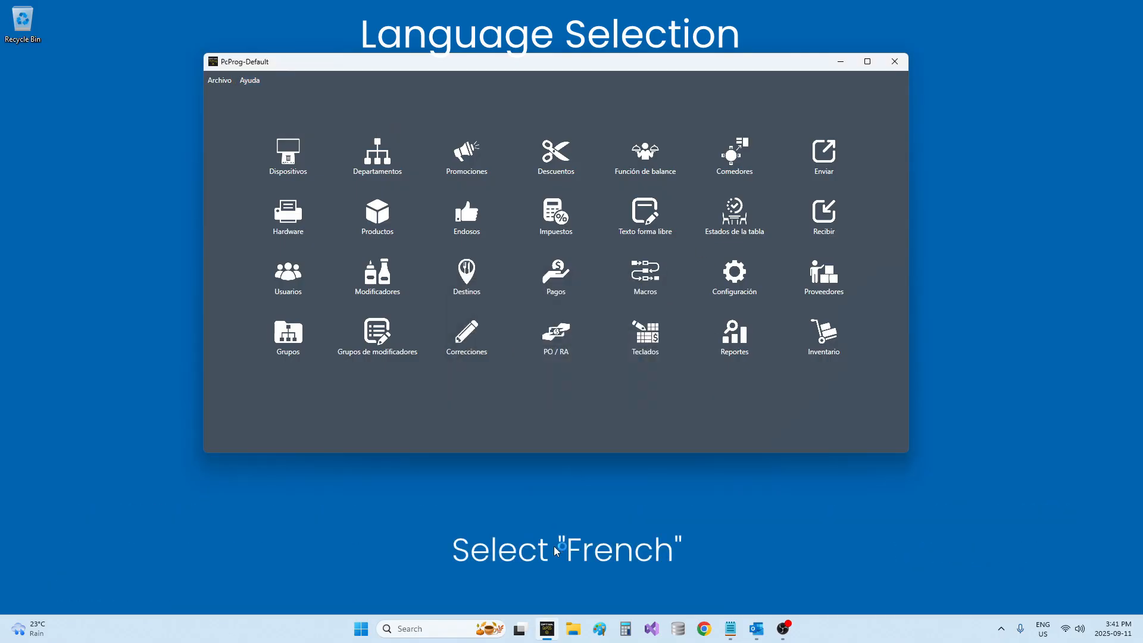
click(548, 633)
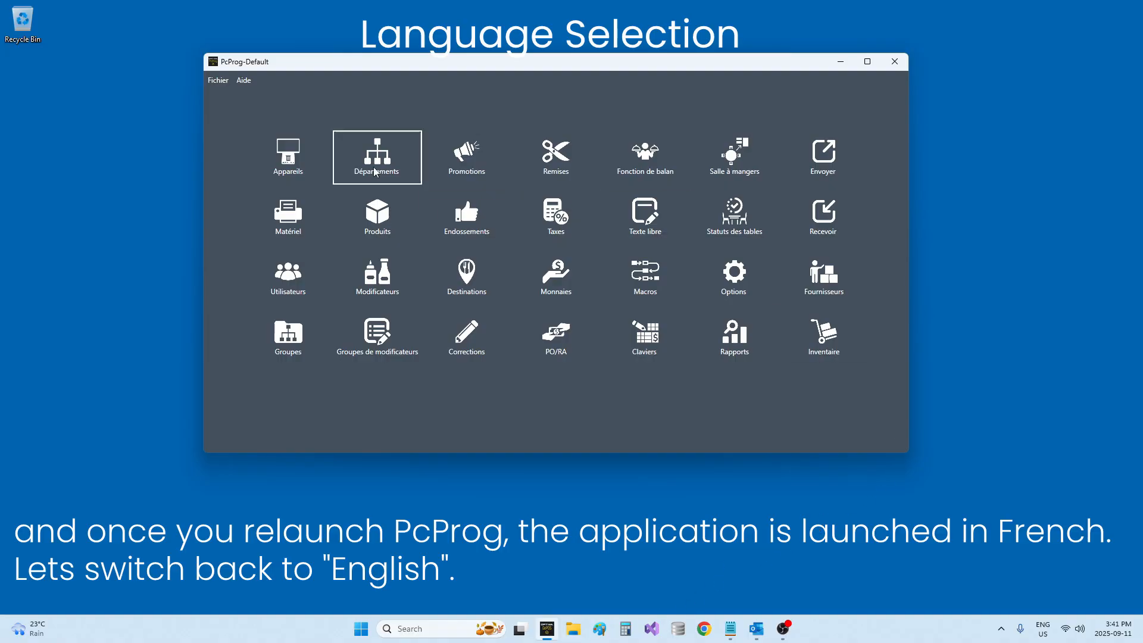
Set the application language back to English, accept the restart, and relaunch PcProg.
click(249, 85)
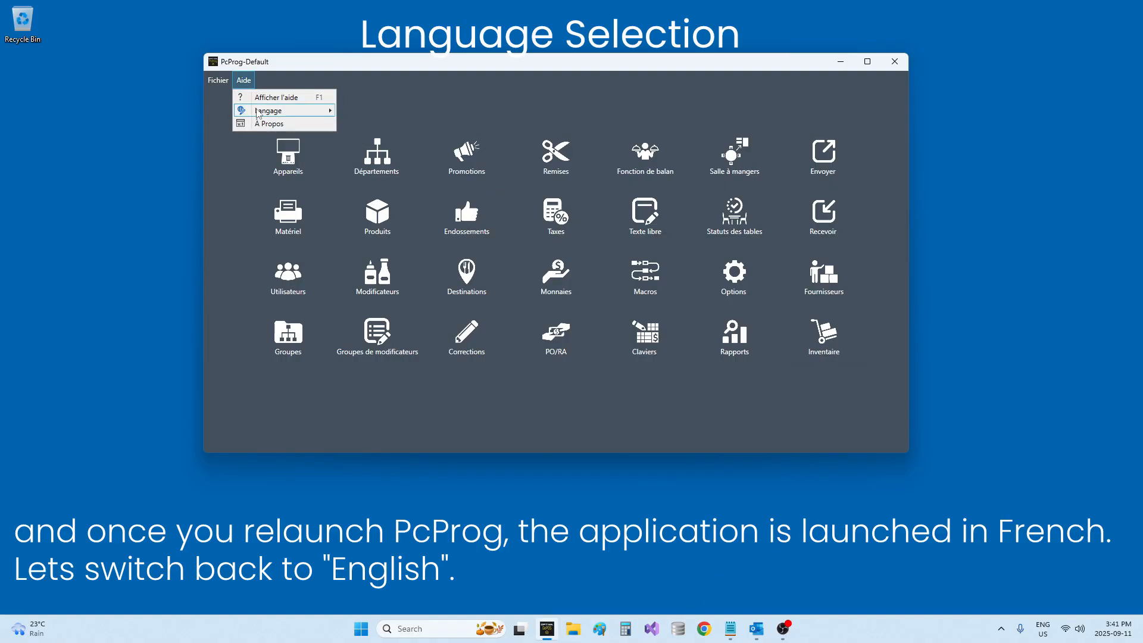
mouse_move(260, 112)
click(387, 110)
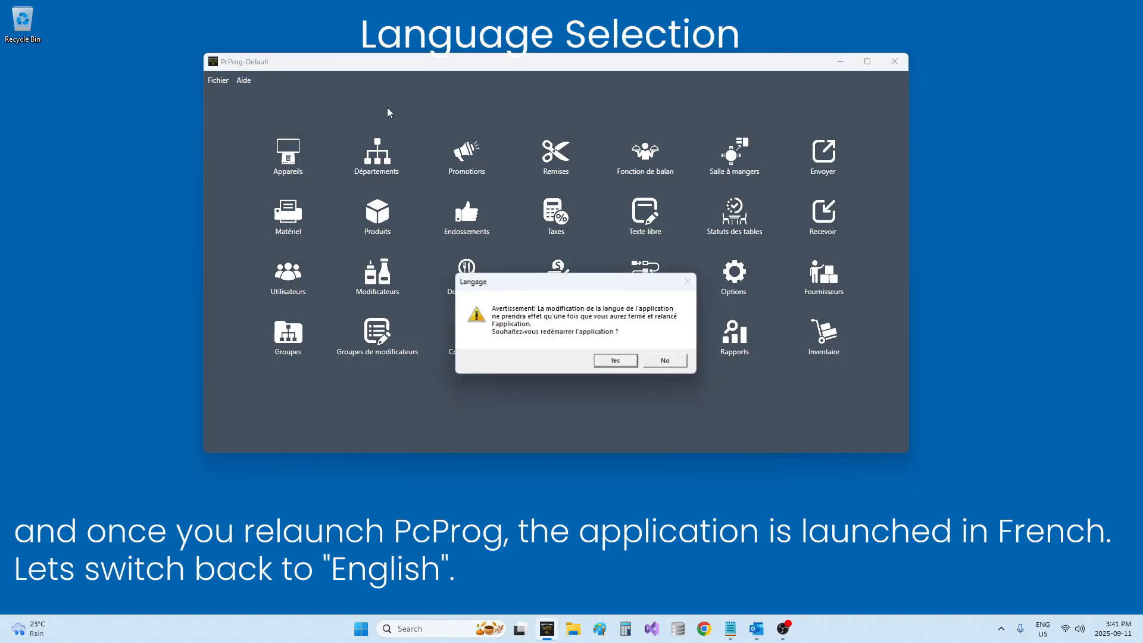
click(615, 362)
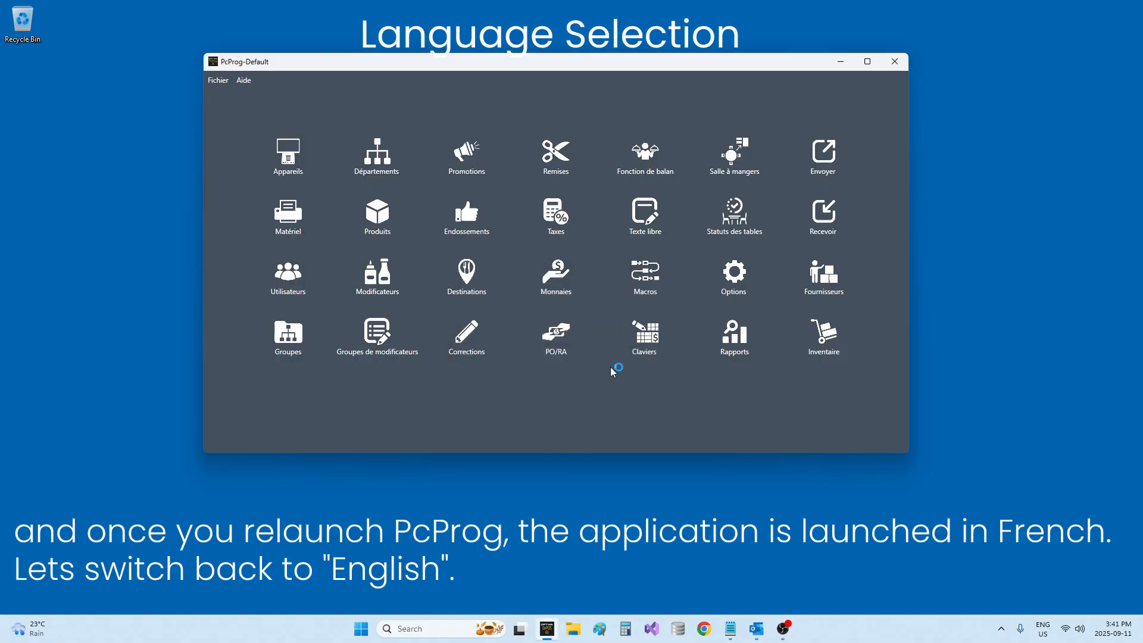
click(552, 629)
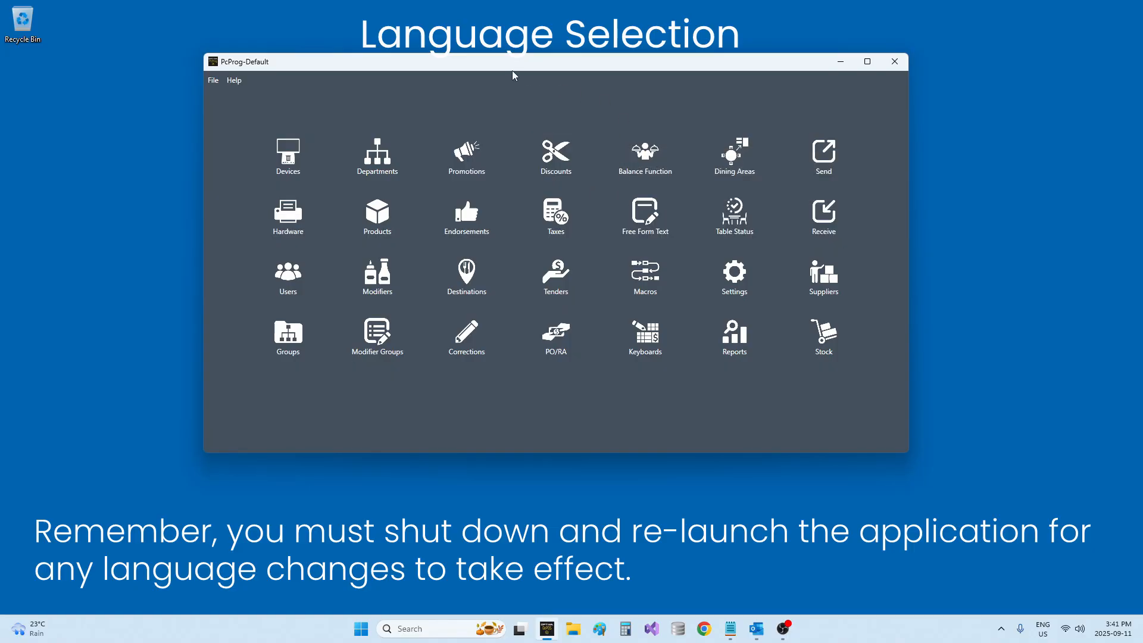
View the About information for the program version, database version, and current database path.
click(233, 80)
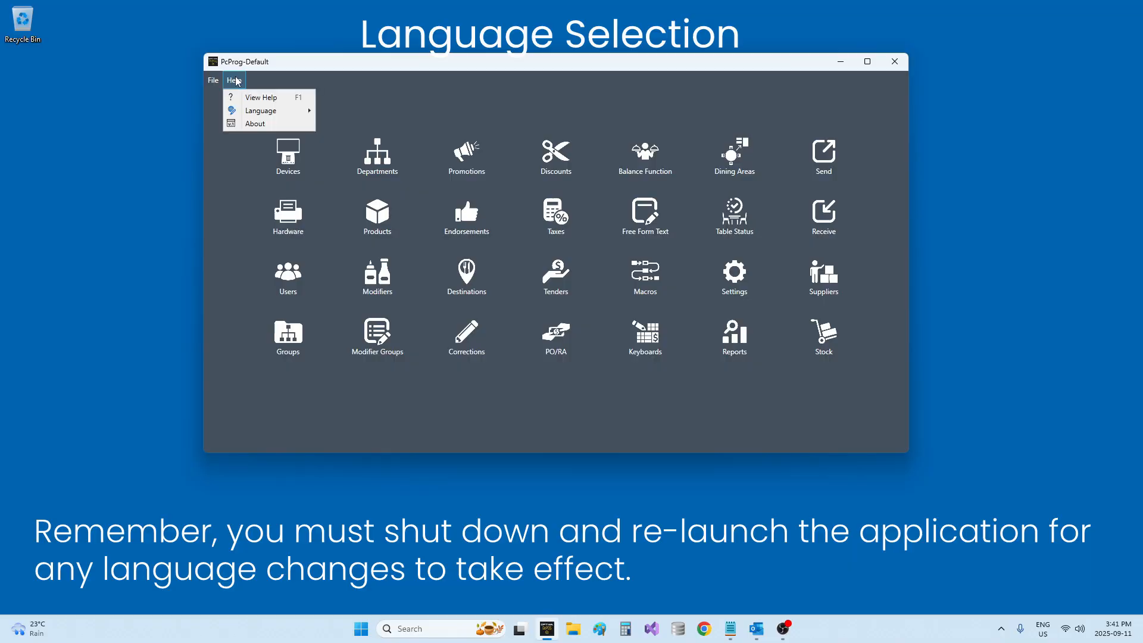
click(253, 124)
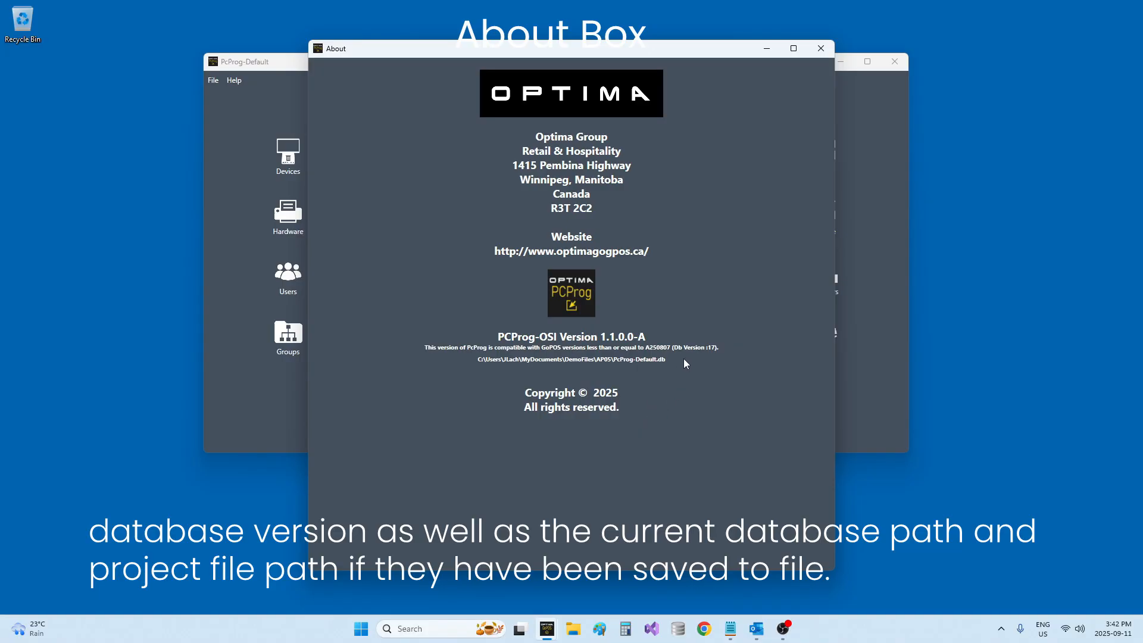
Open the Users module and examine the data entry fields and options of the Clerk and Manager users.
click(822, 51)
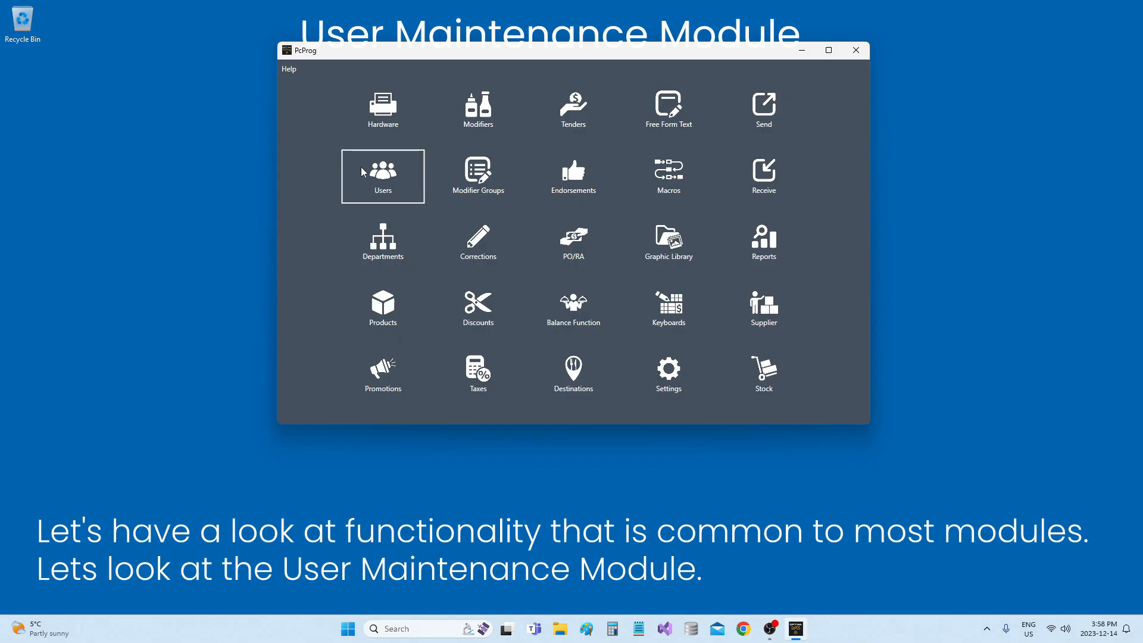
click(369, 179)
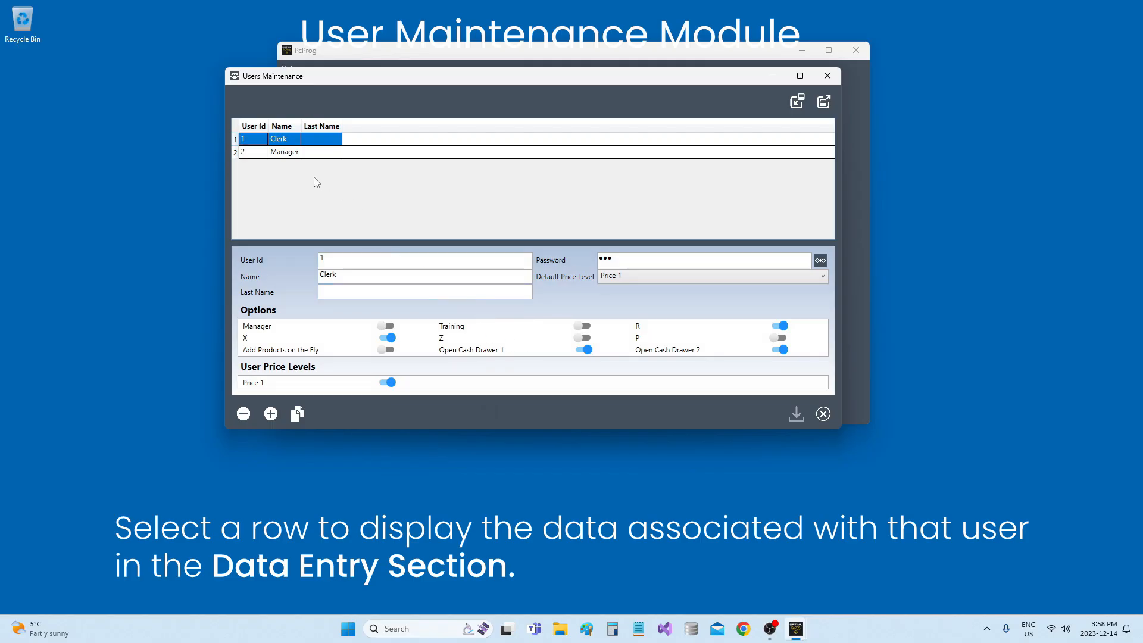
click(301, 157)
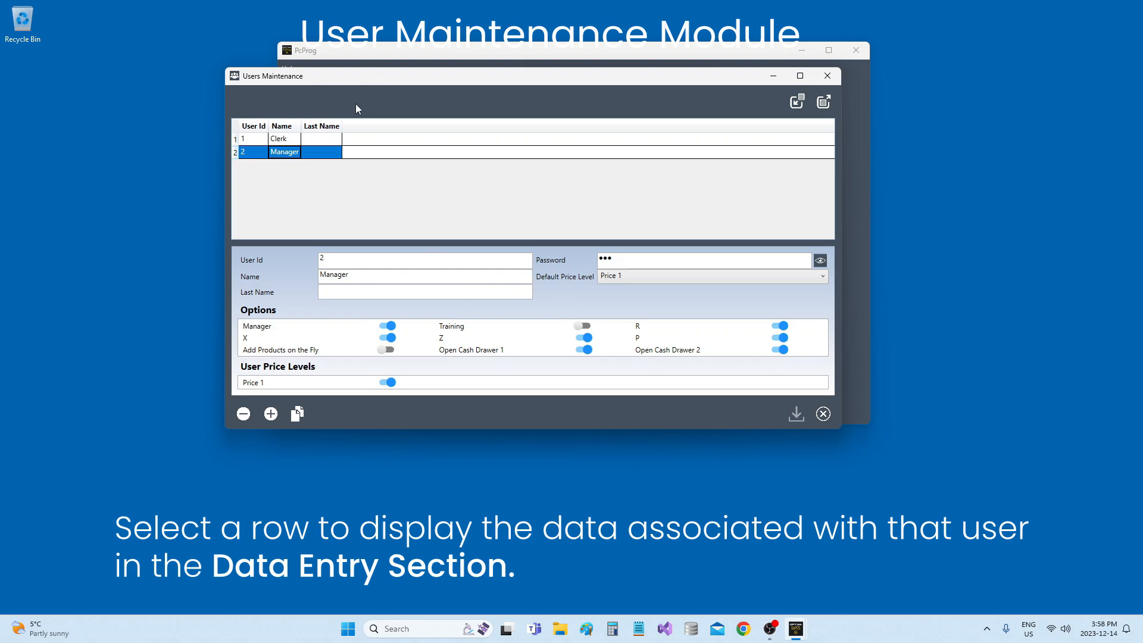
click(328, 141)
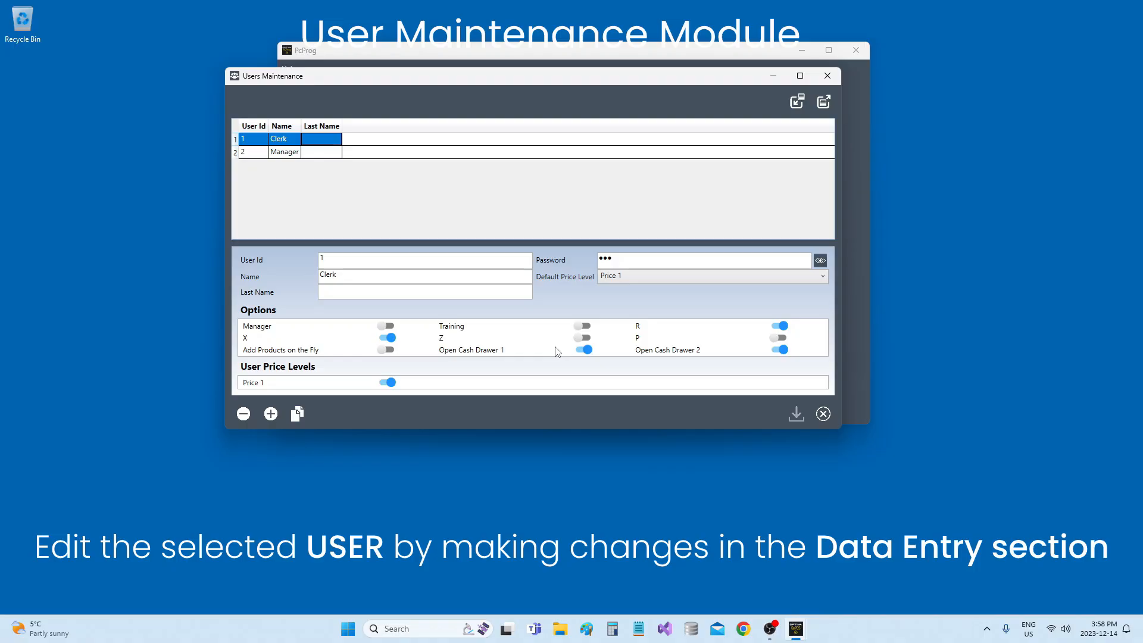
click(408, 272)
click(455, 326)
click(455, 326)
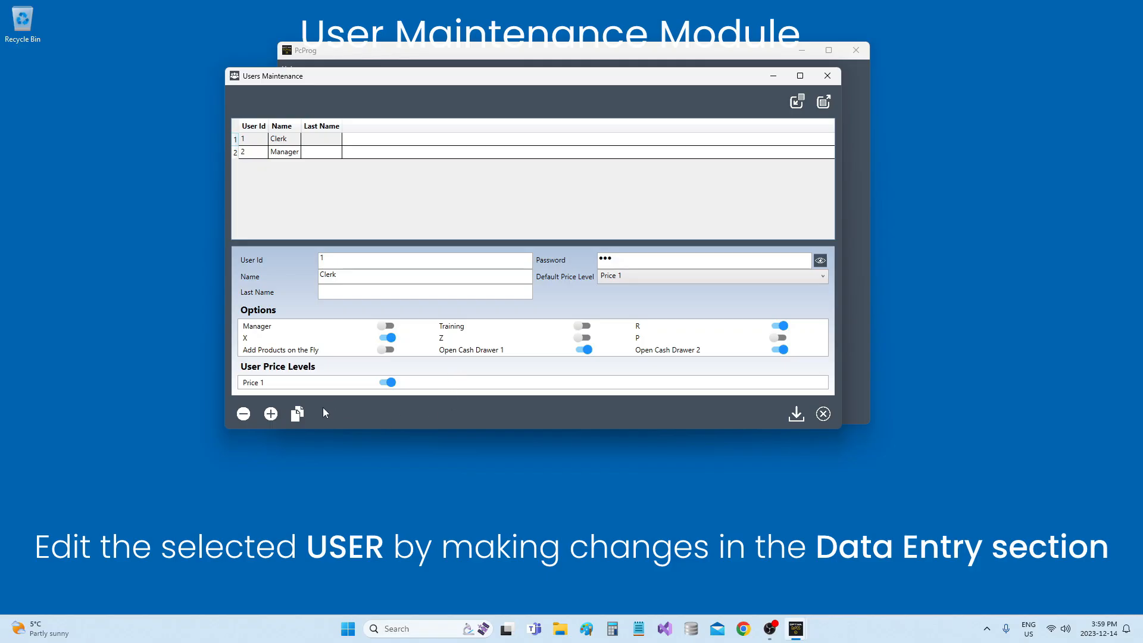
Add a user to the user list and name it "New User".
click(270, 415)
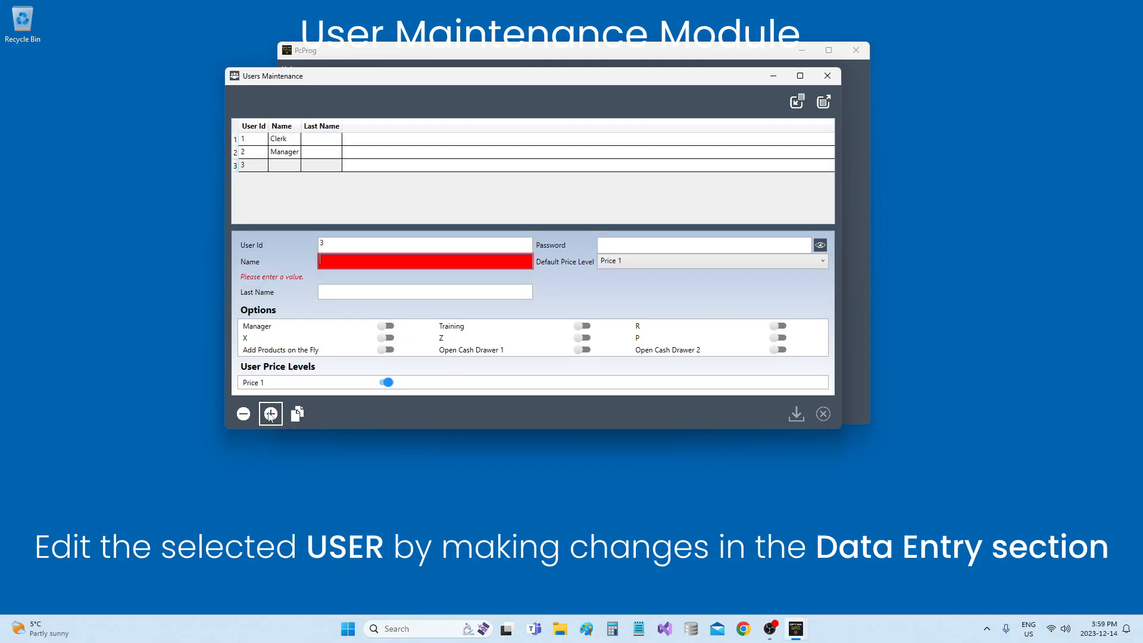
click(343, 260)
text(N)
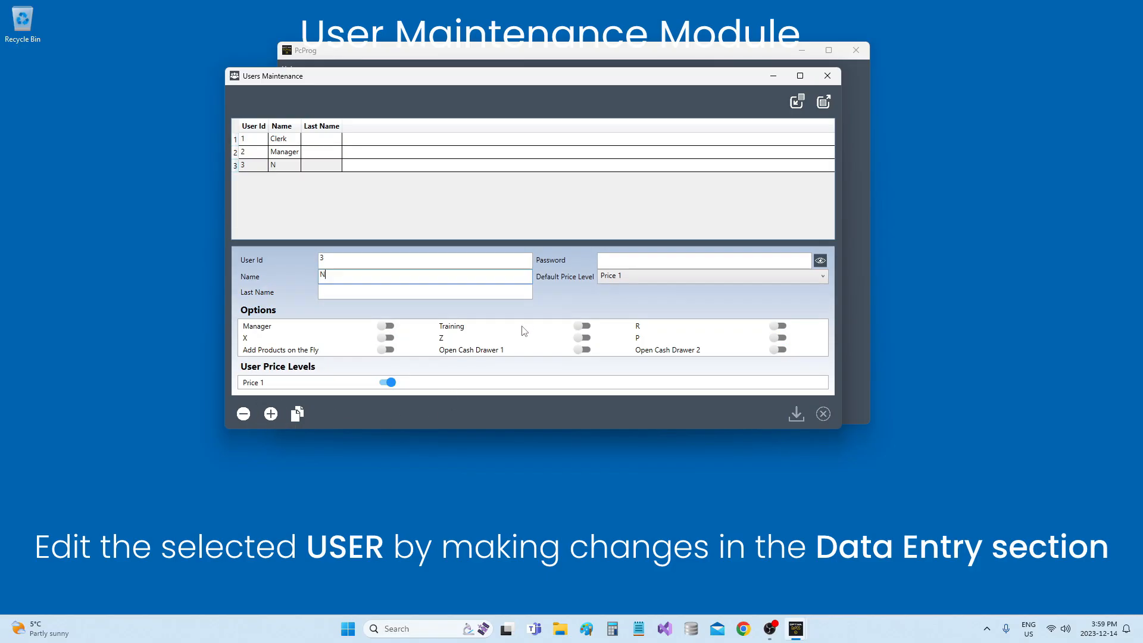
text(ew User)
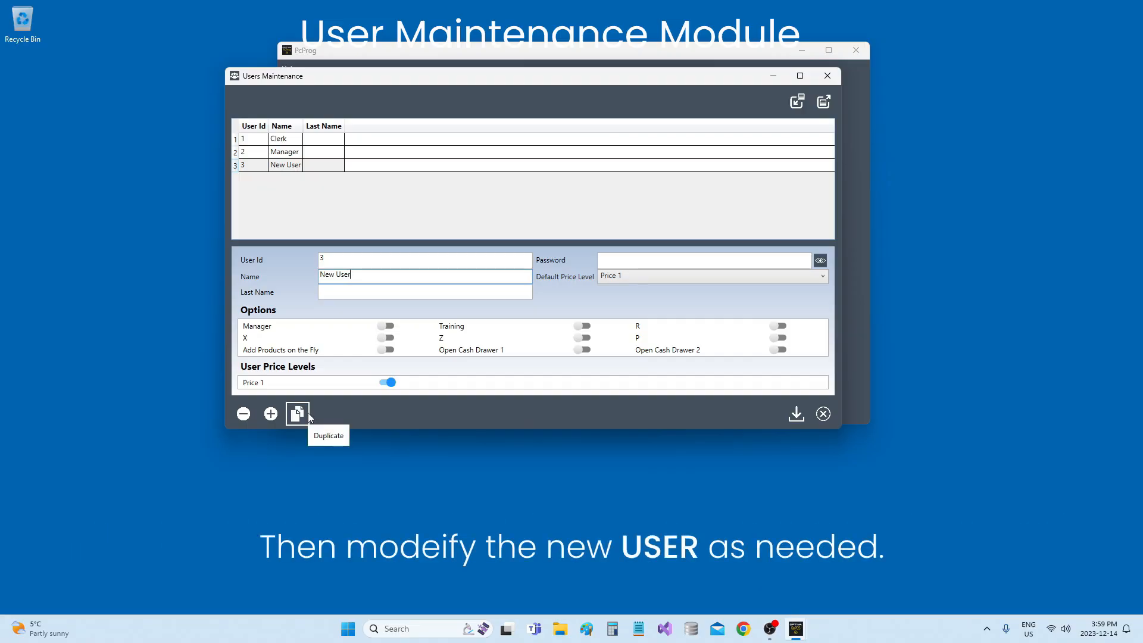
Duplicate the original Clerk user with User Id 1 four times.
click(283, 141)
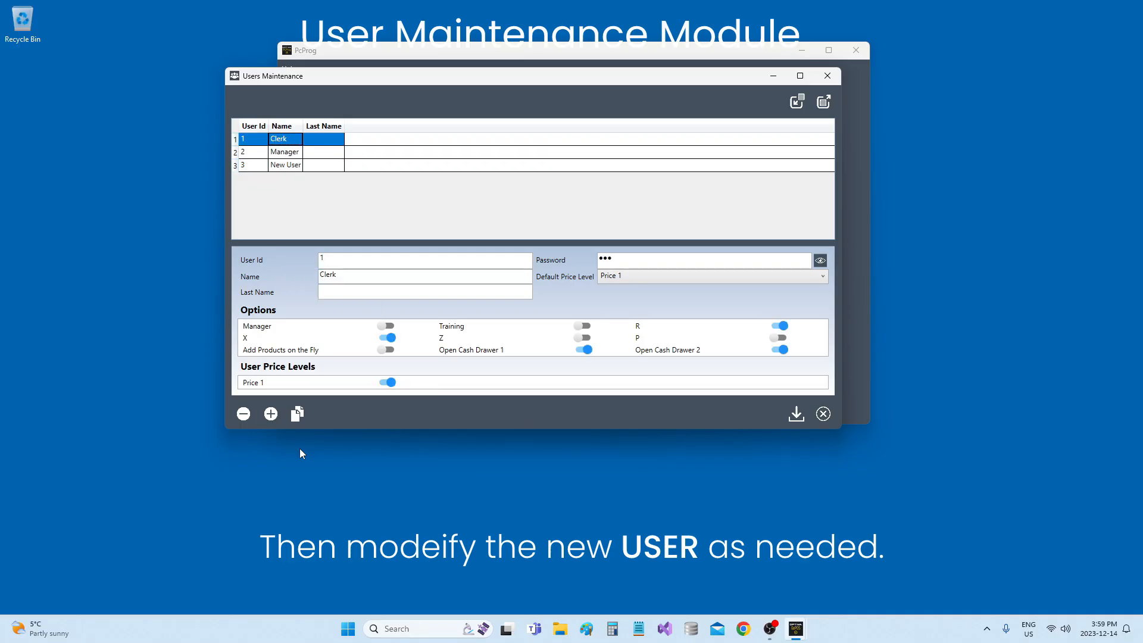
click(297, 415)
click(297, 415)
click(297, 415)
click(297, 415)
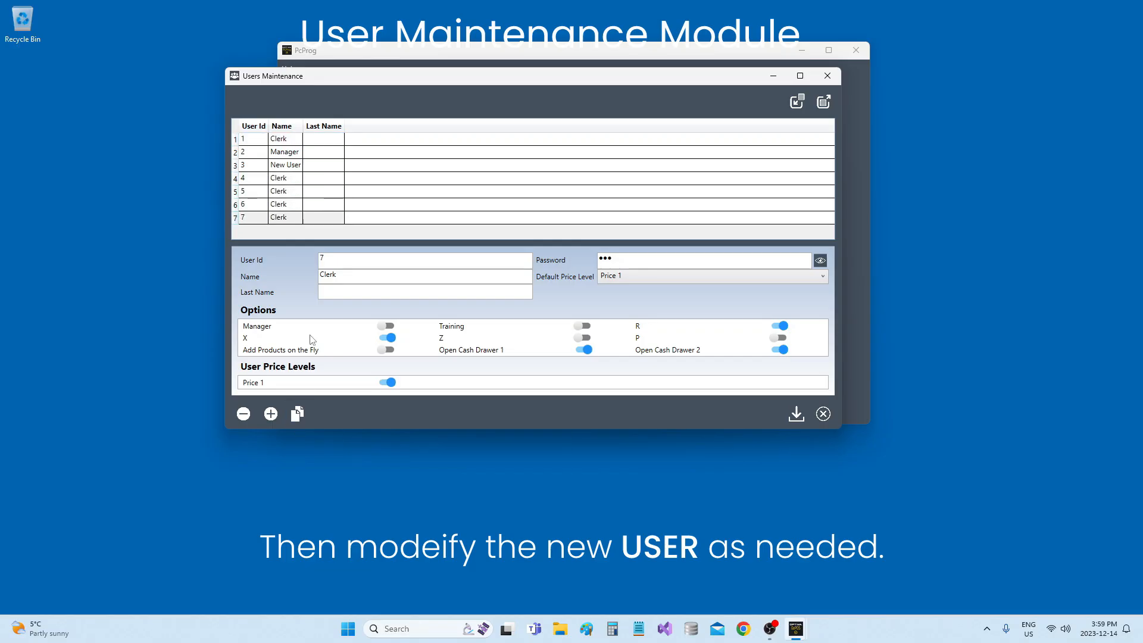
Rename the four duplicated users with User Ids 4 to 7 as "Clerk 4", "Clerk5", "Clerk 6" and "Clerk 7".
click(297, 181)
click(352, 278)
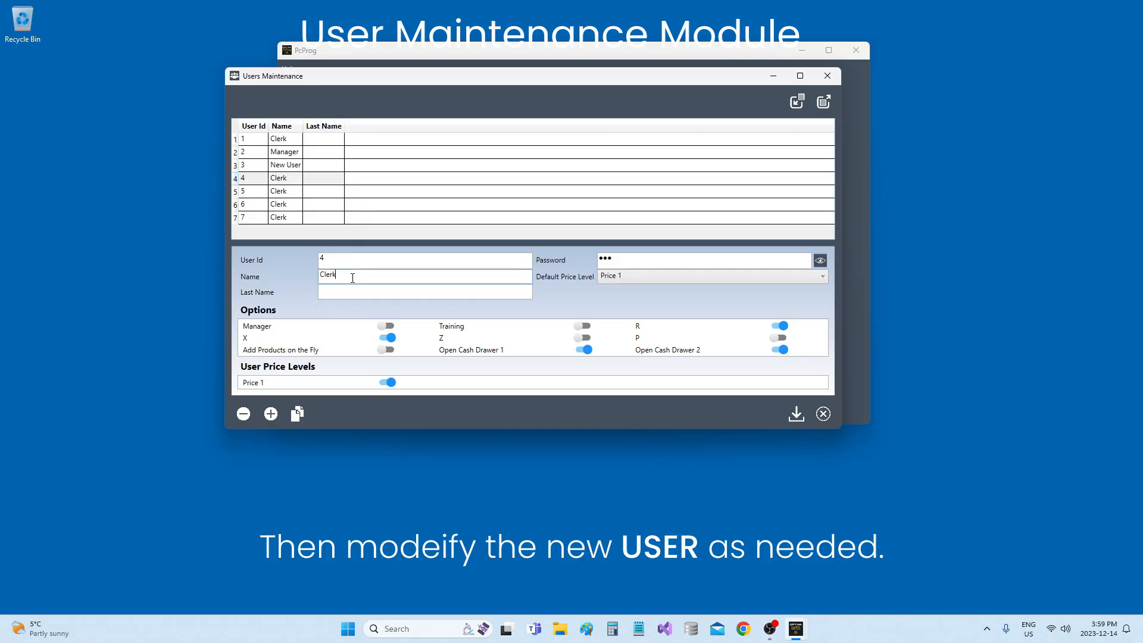
text(4)
click(277, 192)
click(351, 276)
text(5)
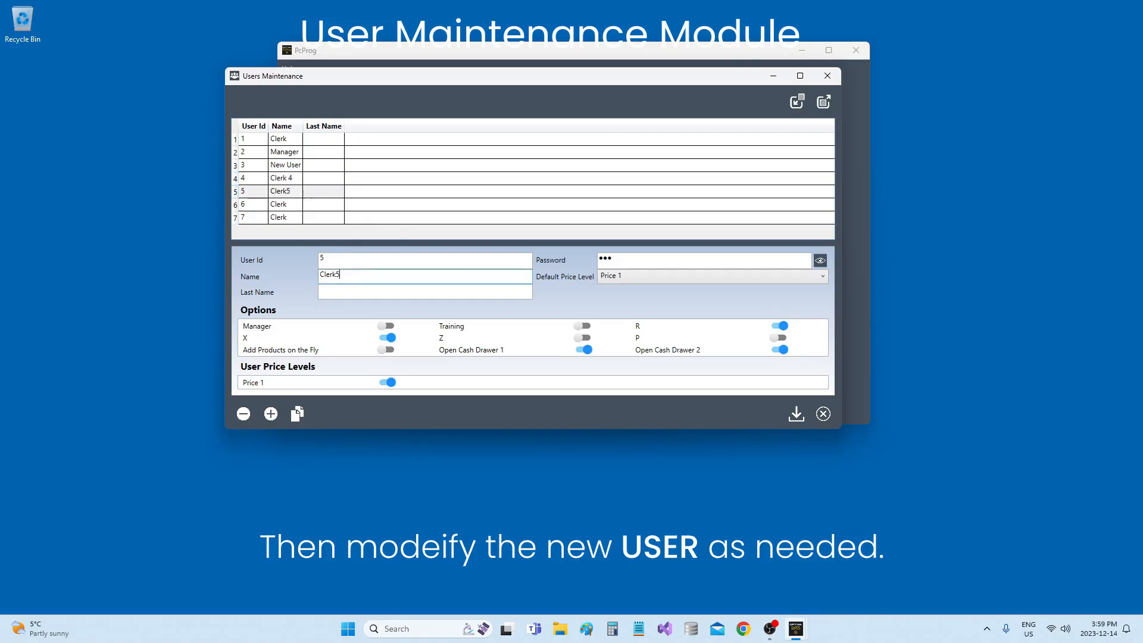
click(290, 205)
click(352, 278)
text(6)
click(290, 218)
click(354, 275)
text(7)
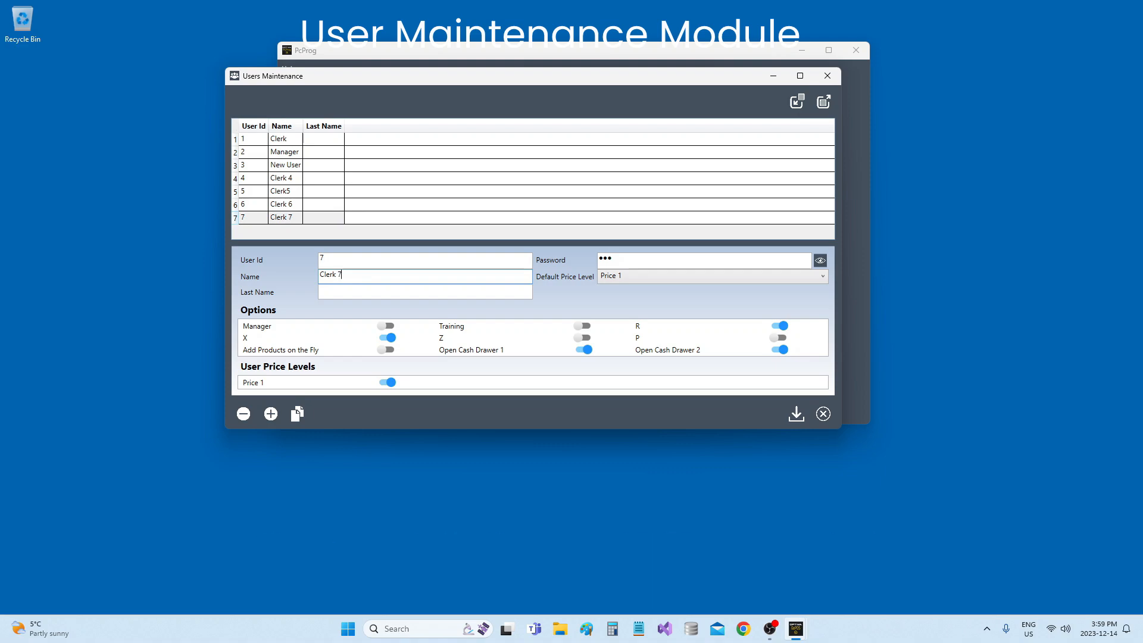
Delete the Clerk 7 and Clerk 4 users from the user list.
click(256, 218)
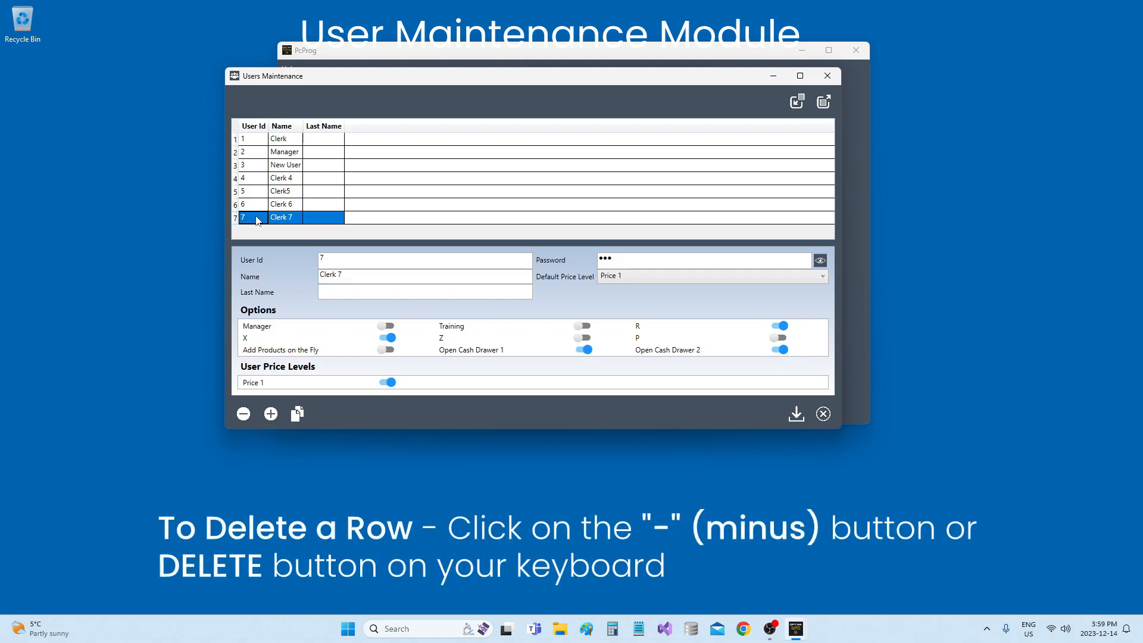
click(246, 418)
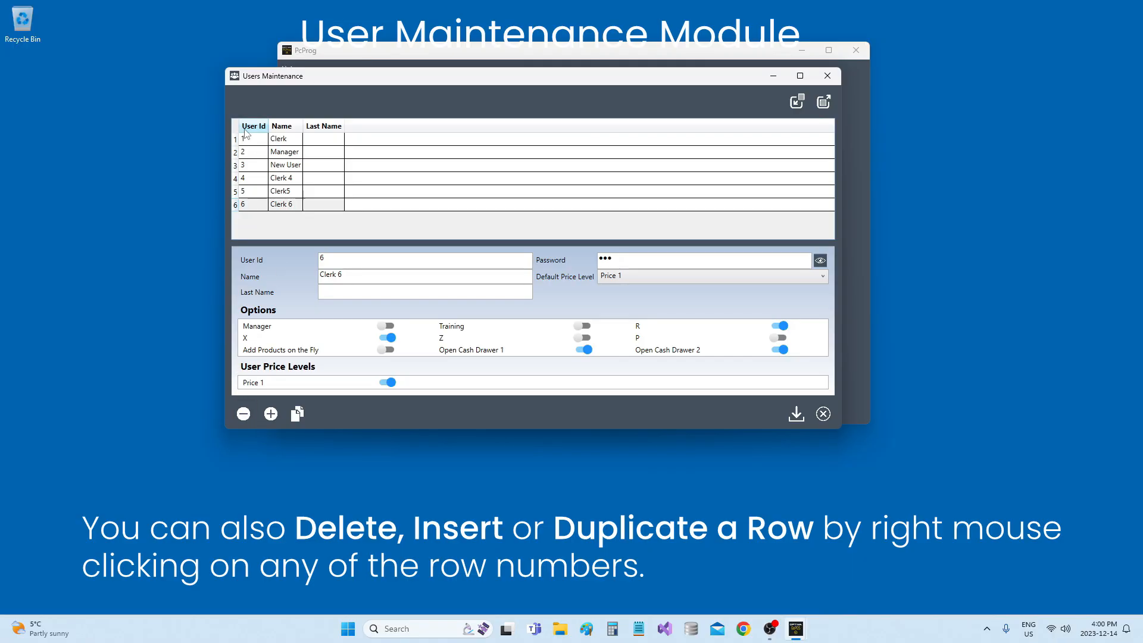
right_click(235, 180)
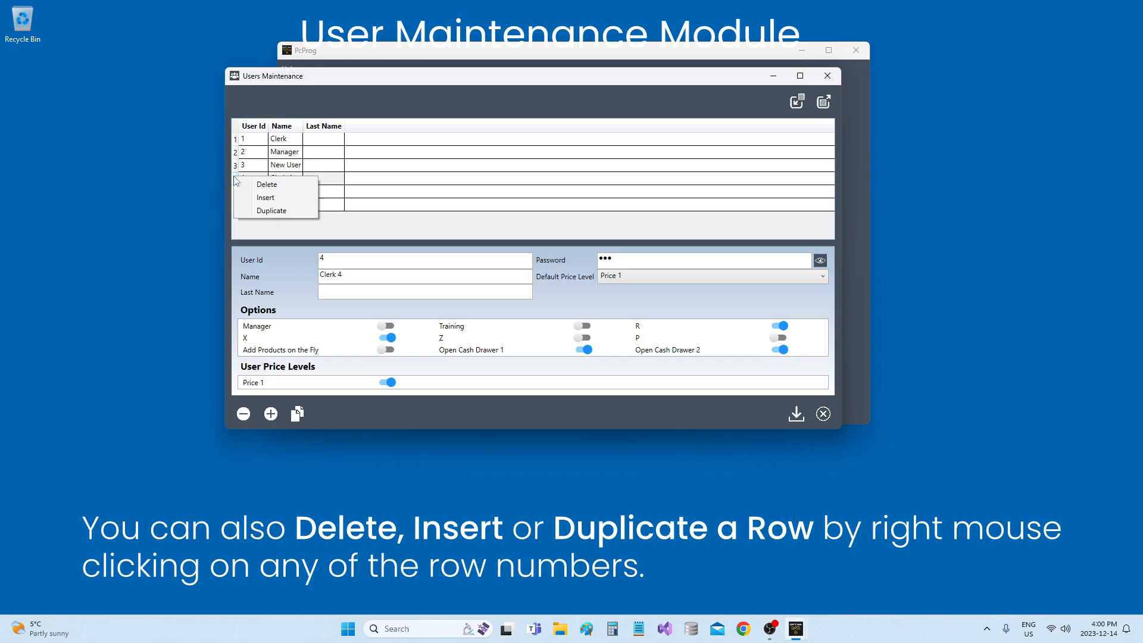
click(262, 188)
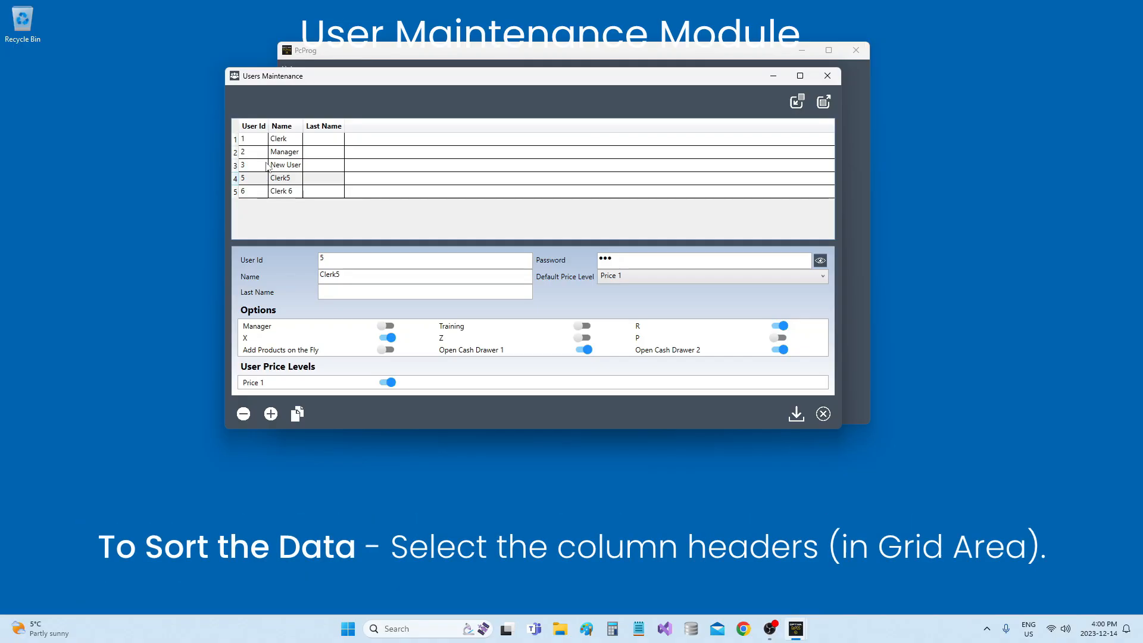
Sort the user list by Name and by User Id, each in ascending and descending order.
click(288, 130)
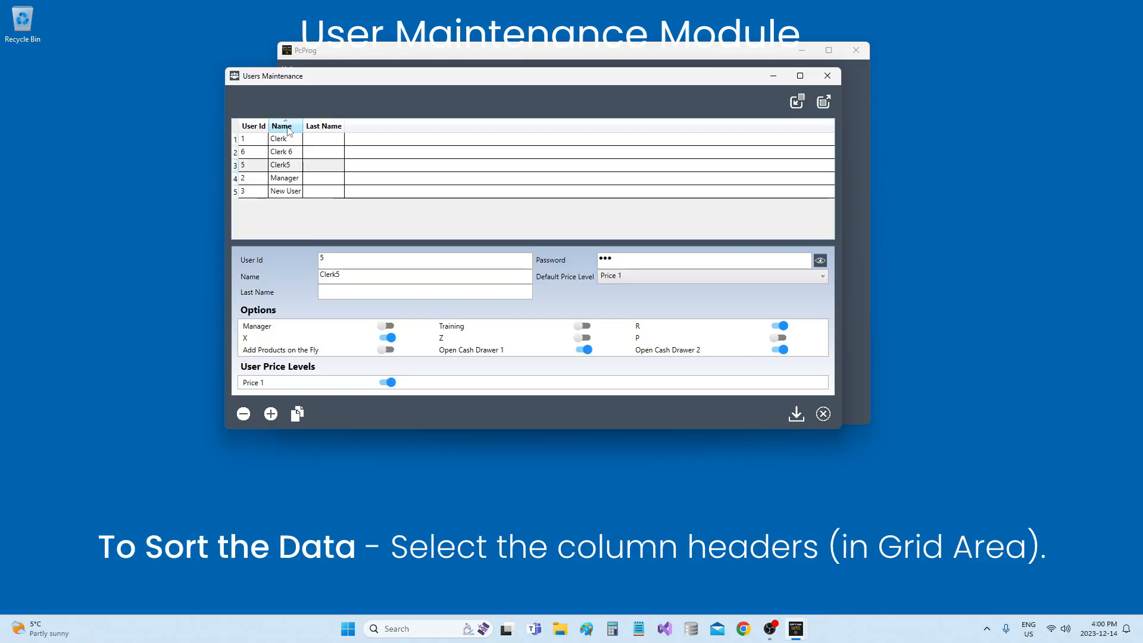
click(288, 126)
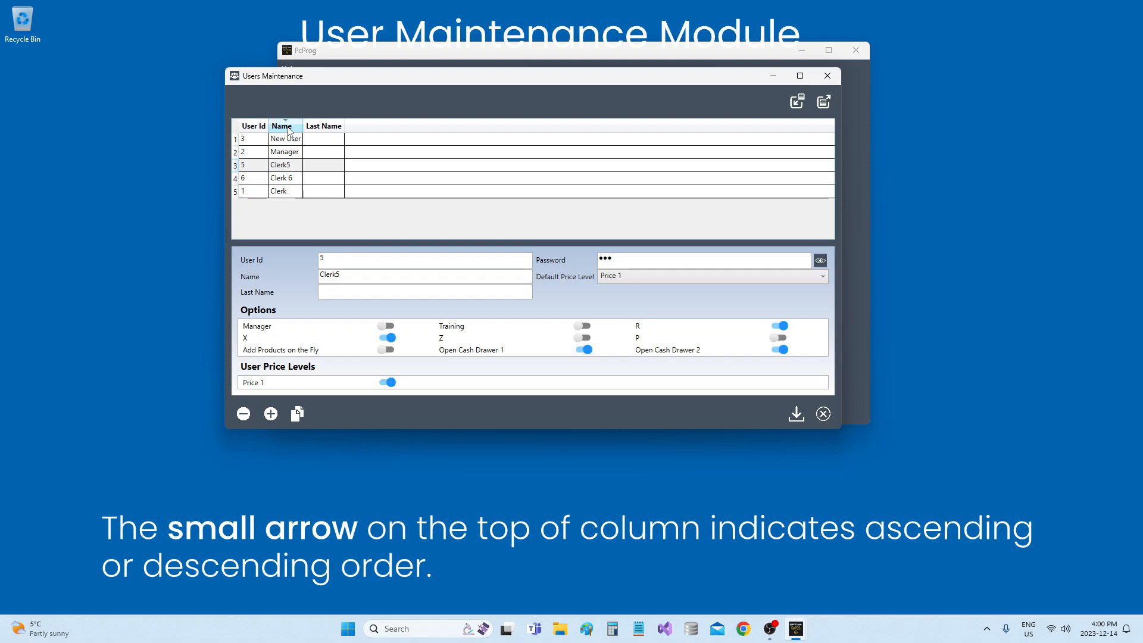
click(252, 128)
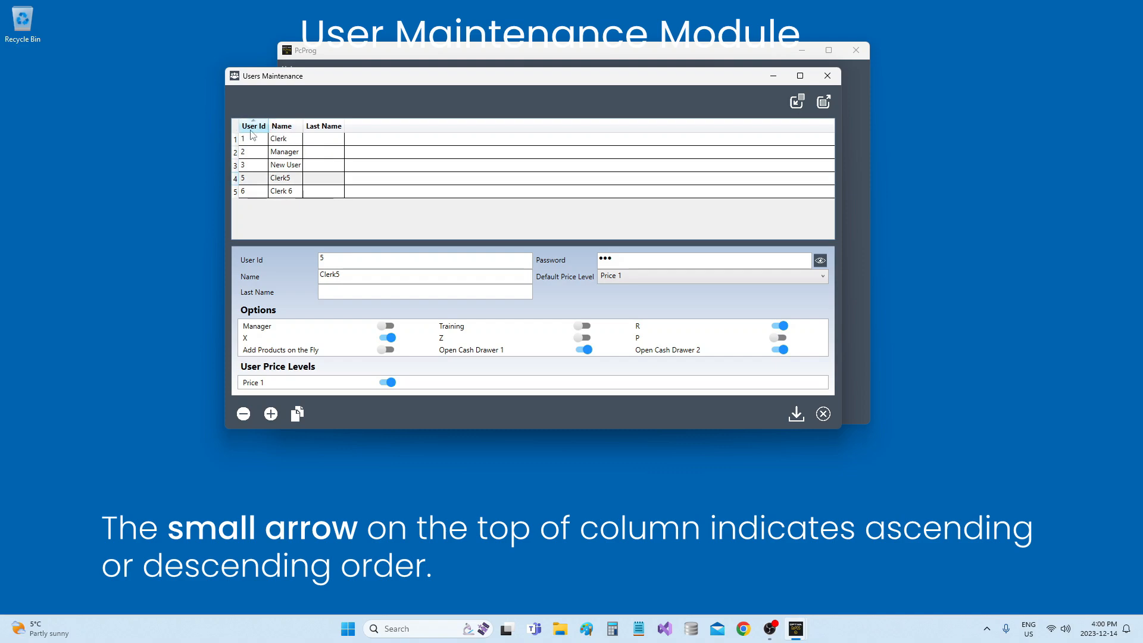
click(250, 131)
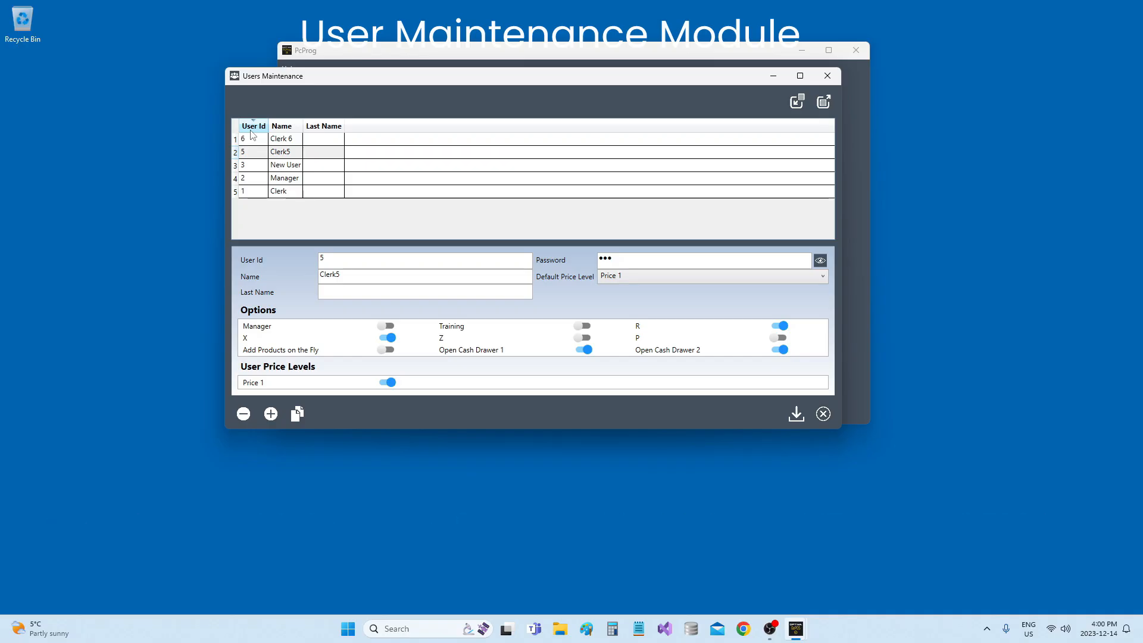
Select a contiguous range of user rows starting at Clerk5, and remove Clerk5 and Manager from the multiple selection.
click(249, 153)
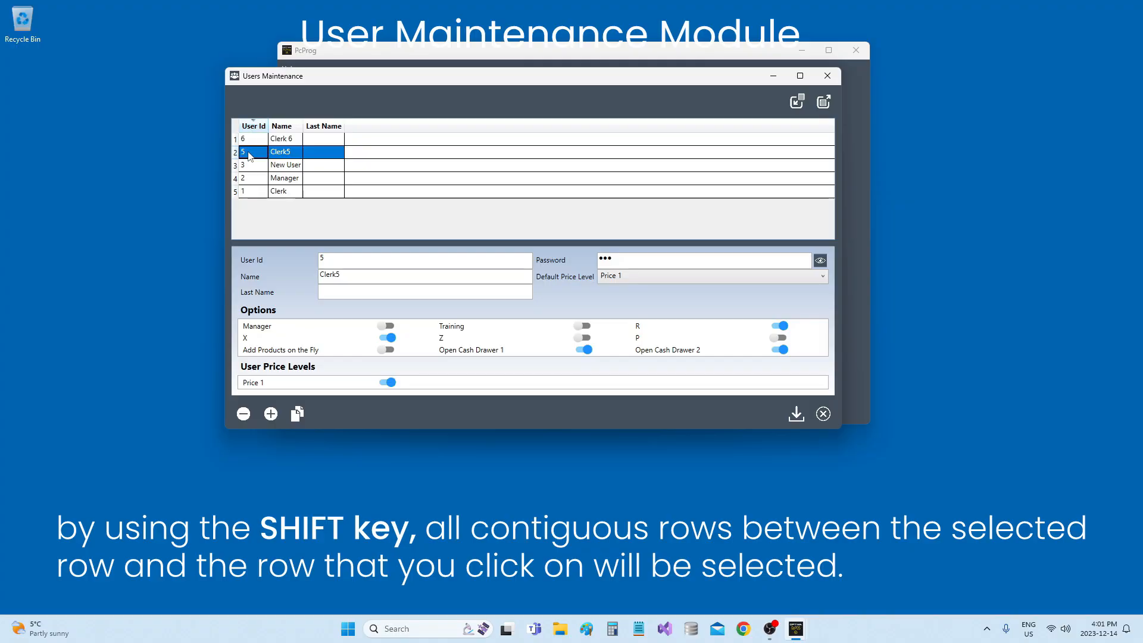
shift+click(292, 183)
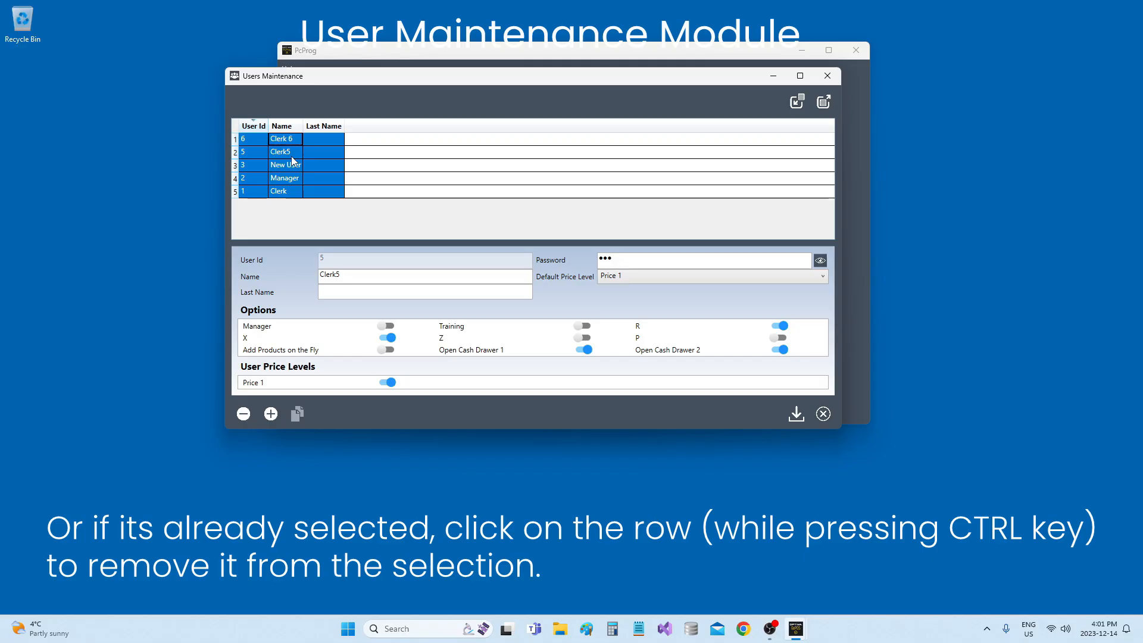
ctrl+click(292, 154)
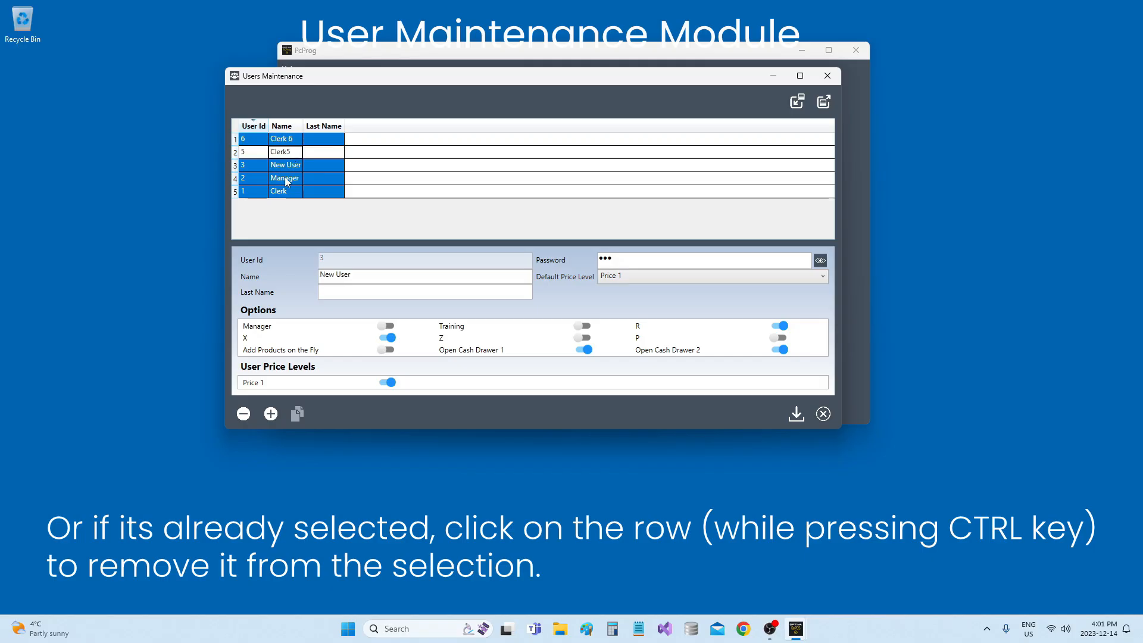
ctrl+click(264, 178)
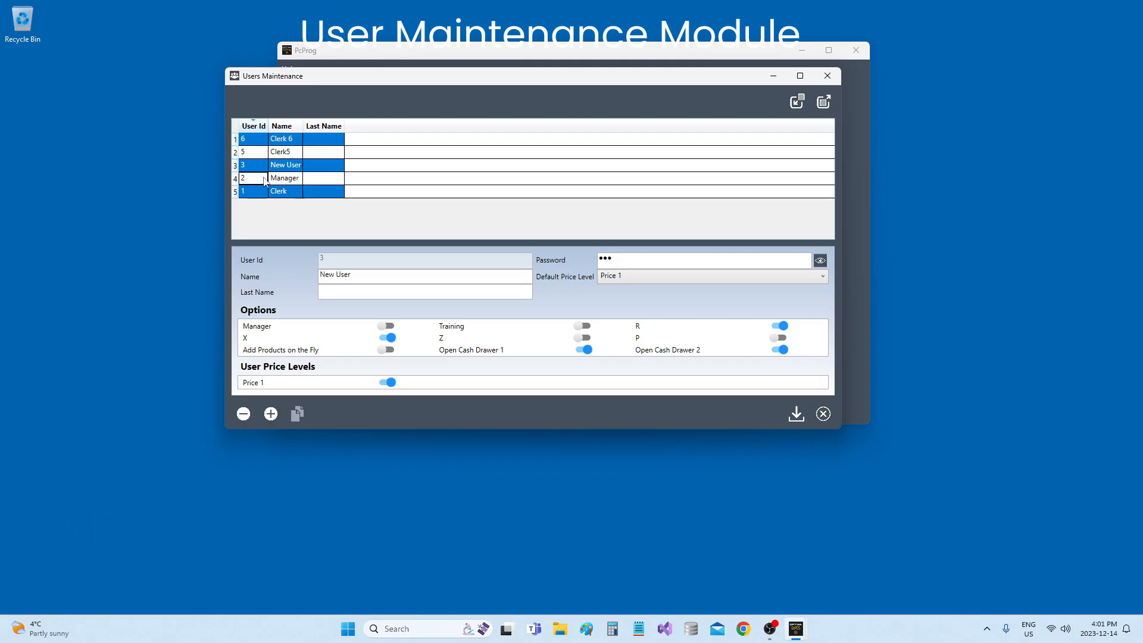
Delete all users in the list at once, and close the Users module without saving the changes.
click(235, 126)
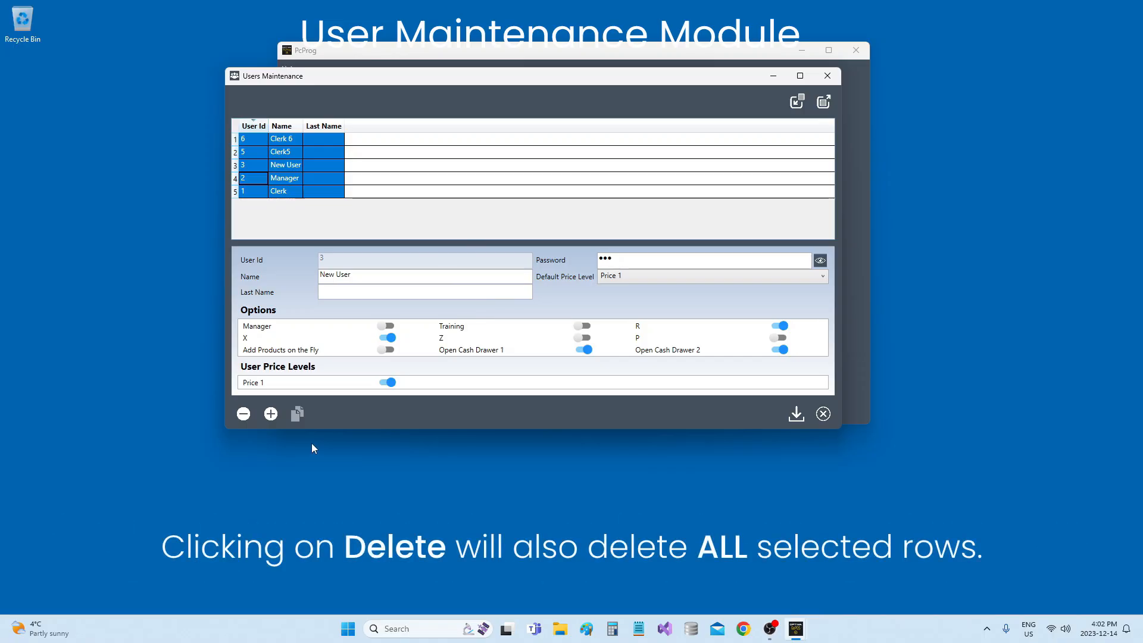
click(244, 414)
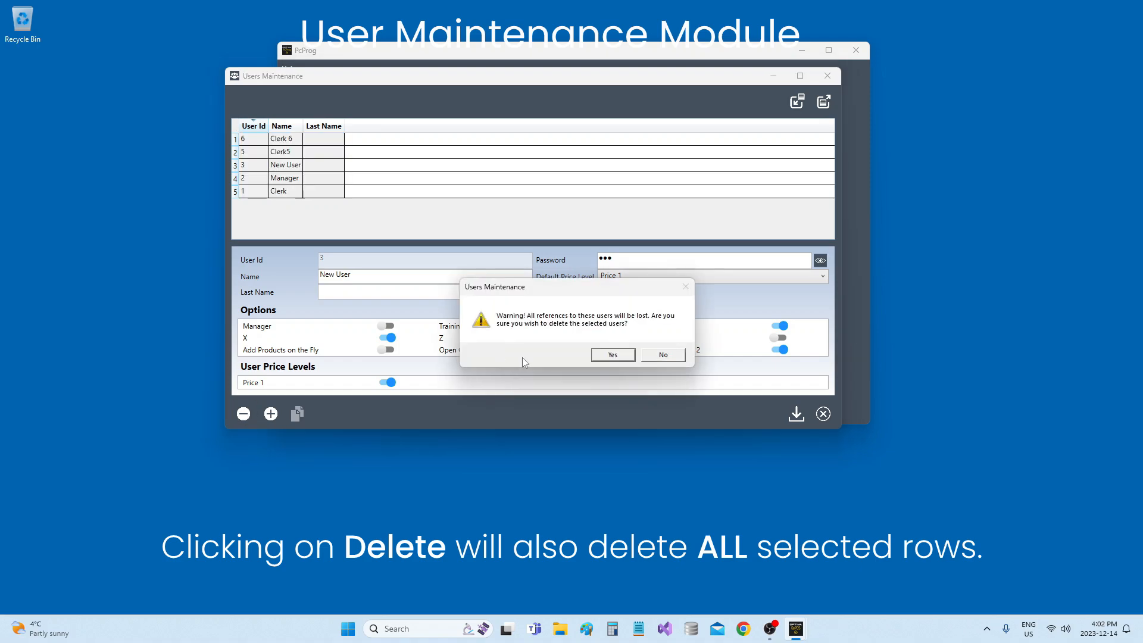
click(606, 356)
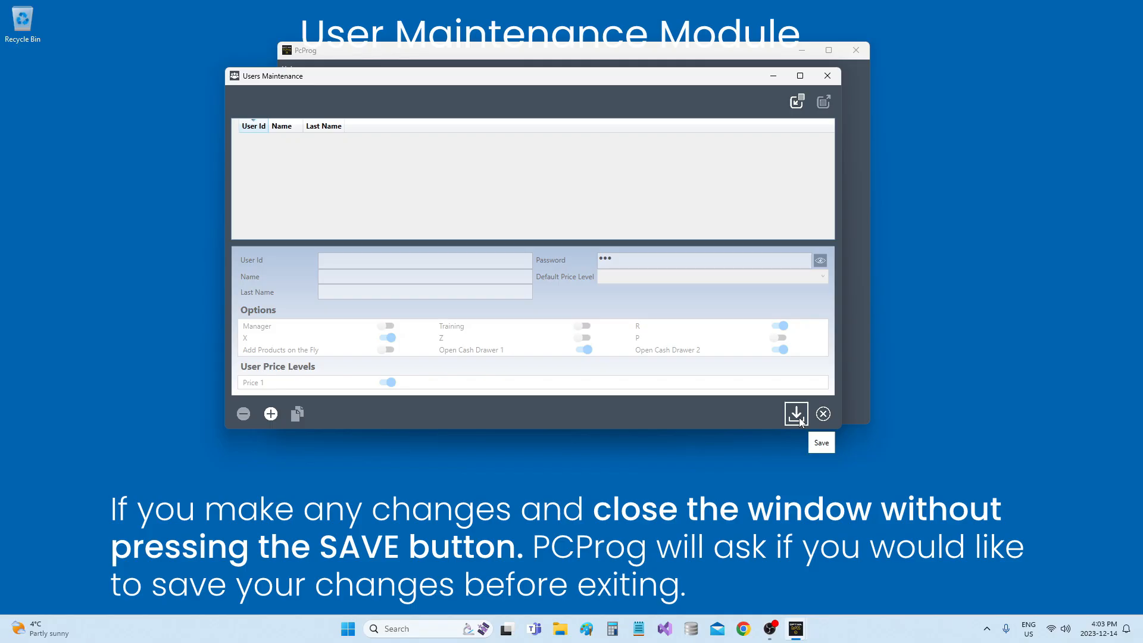
click(823, 415)
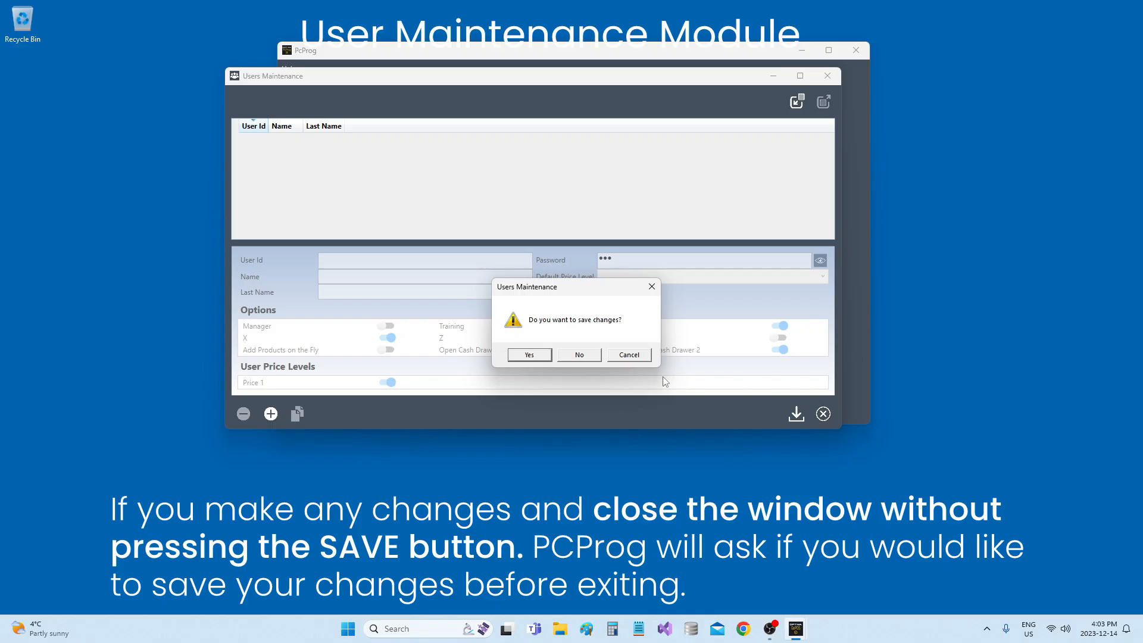
click(577, 355)
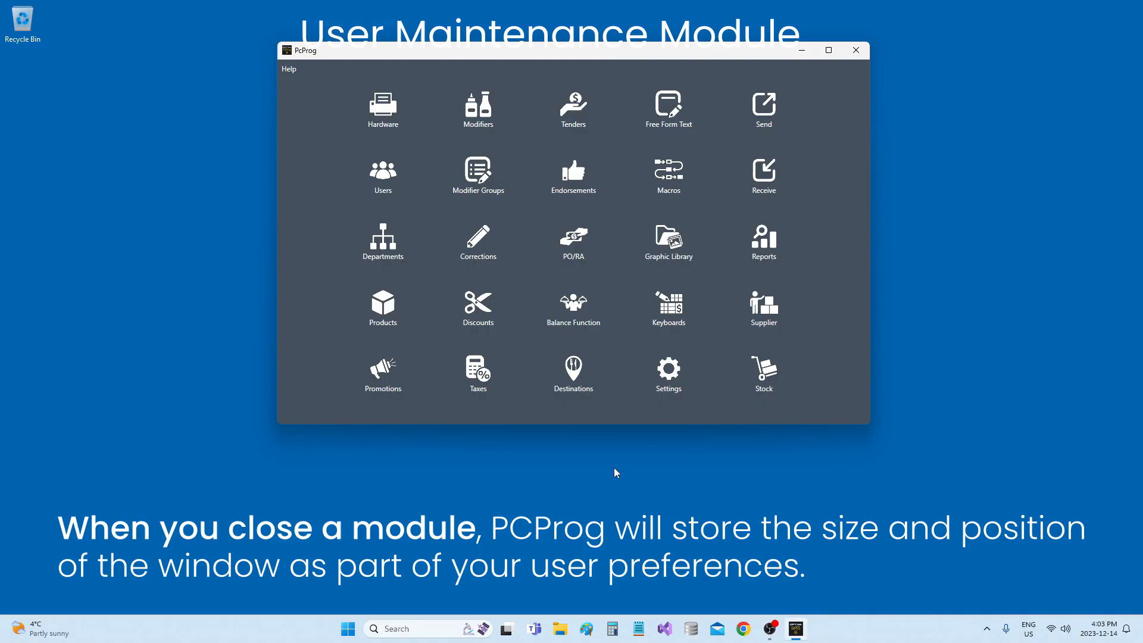
Reopen the Users module to check the user list and the User Export help tip, and close it.
click(384, 175)
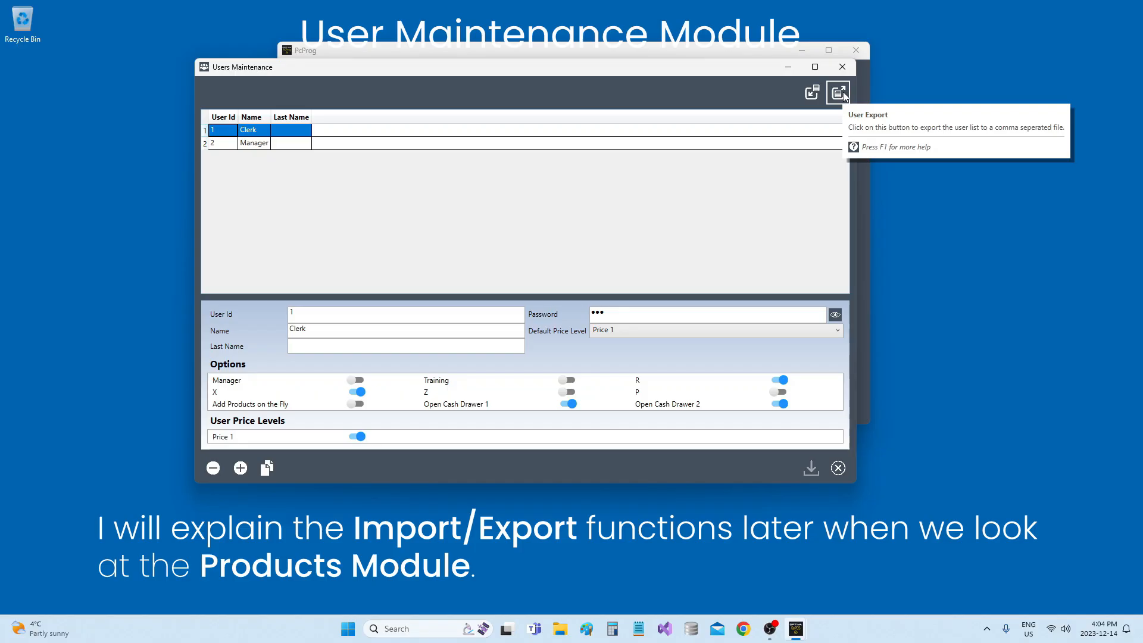
click(842, 66)
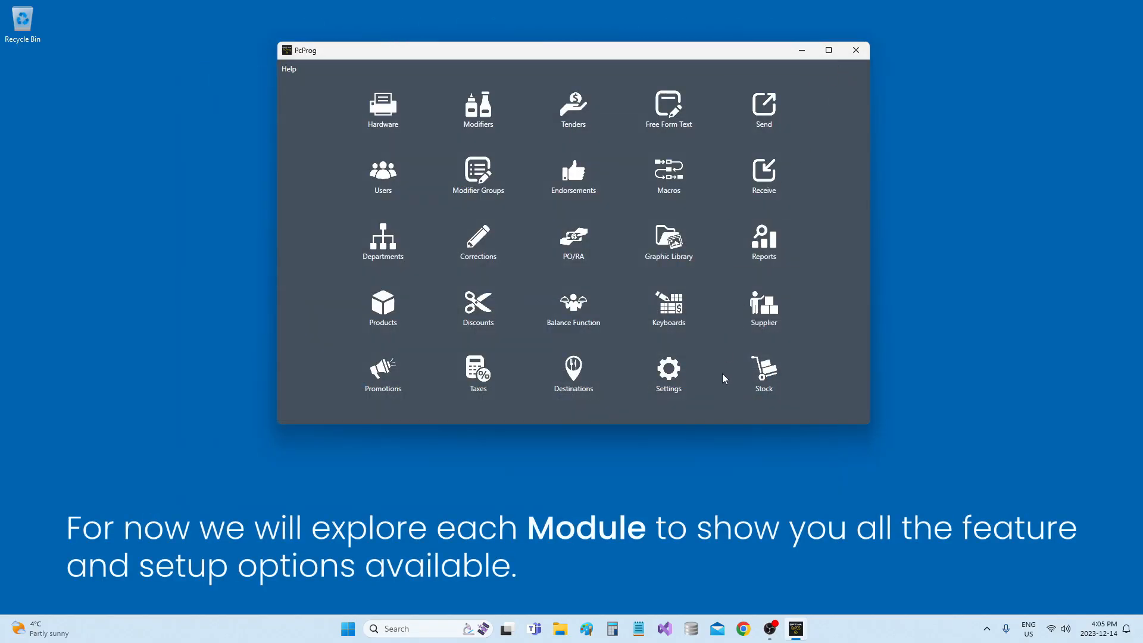